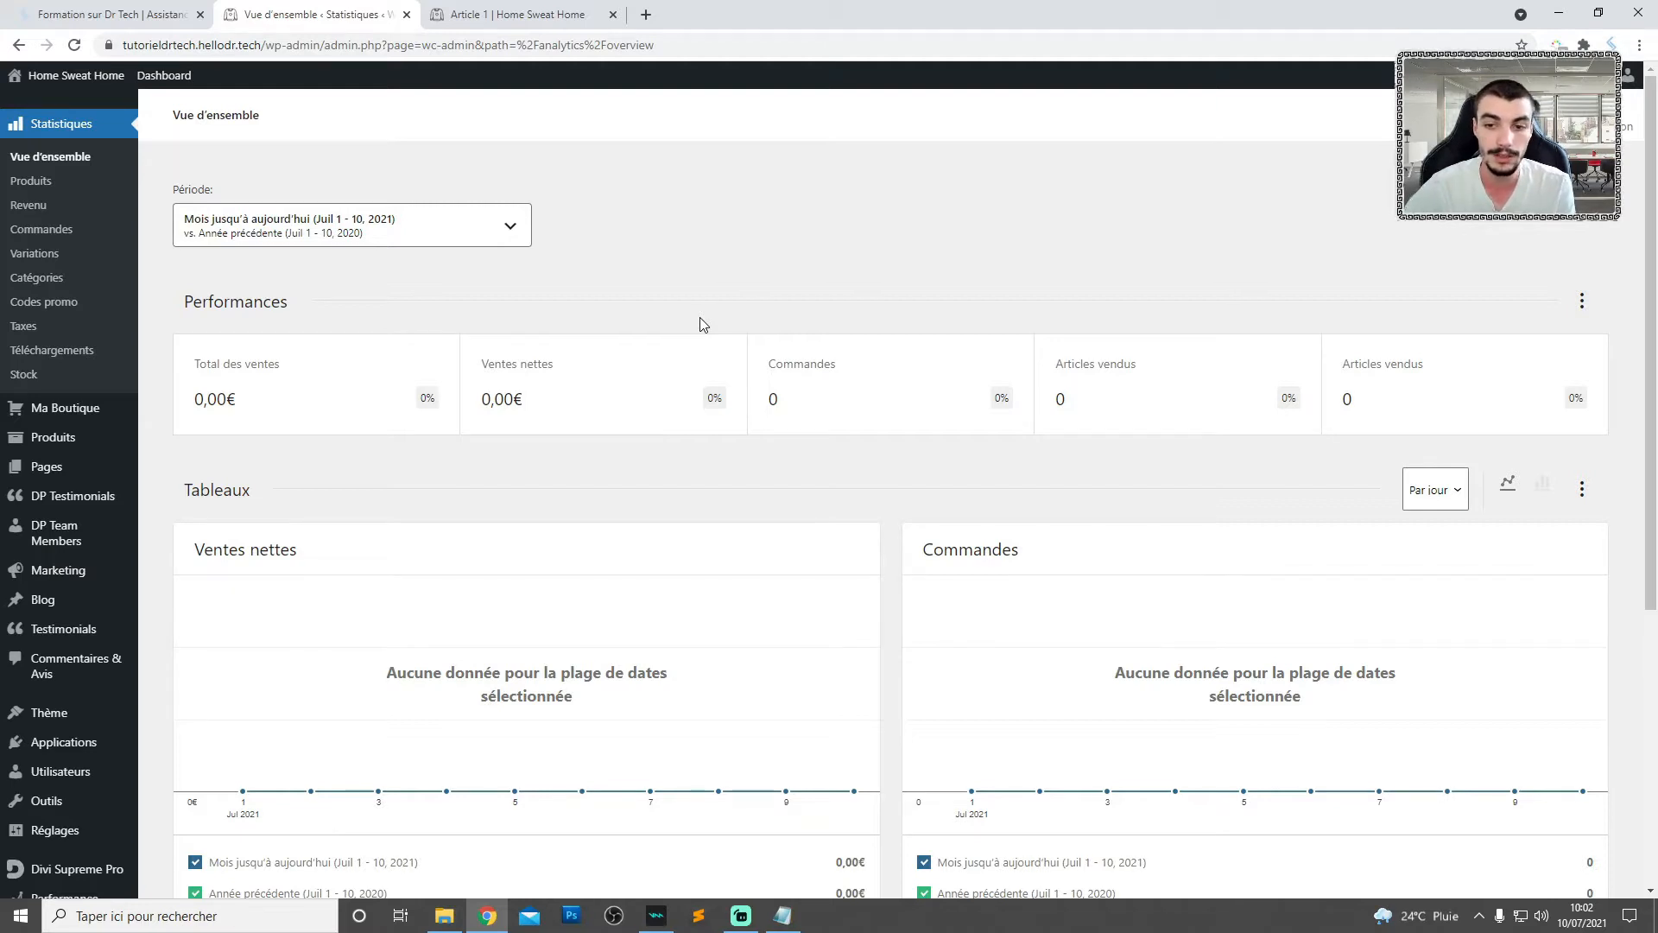
# - Open the Divi Theme Builder from the WordPress theme settings
pyautogui.scroll(-1, 303, 479)
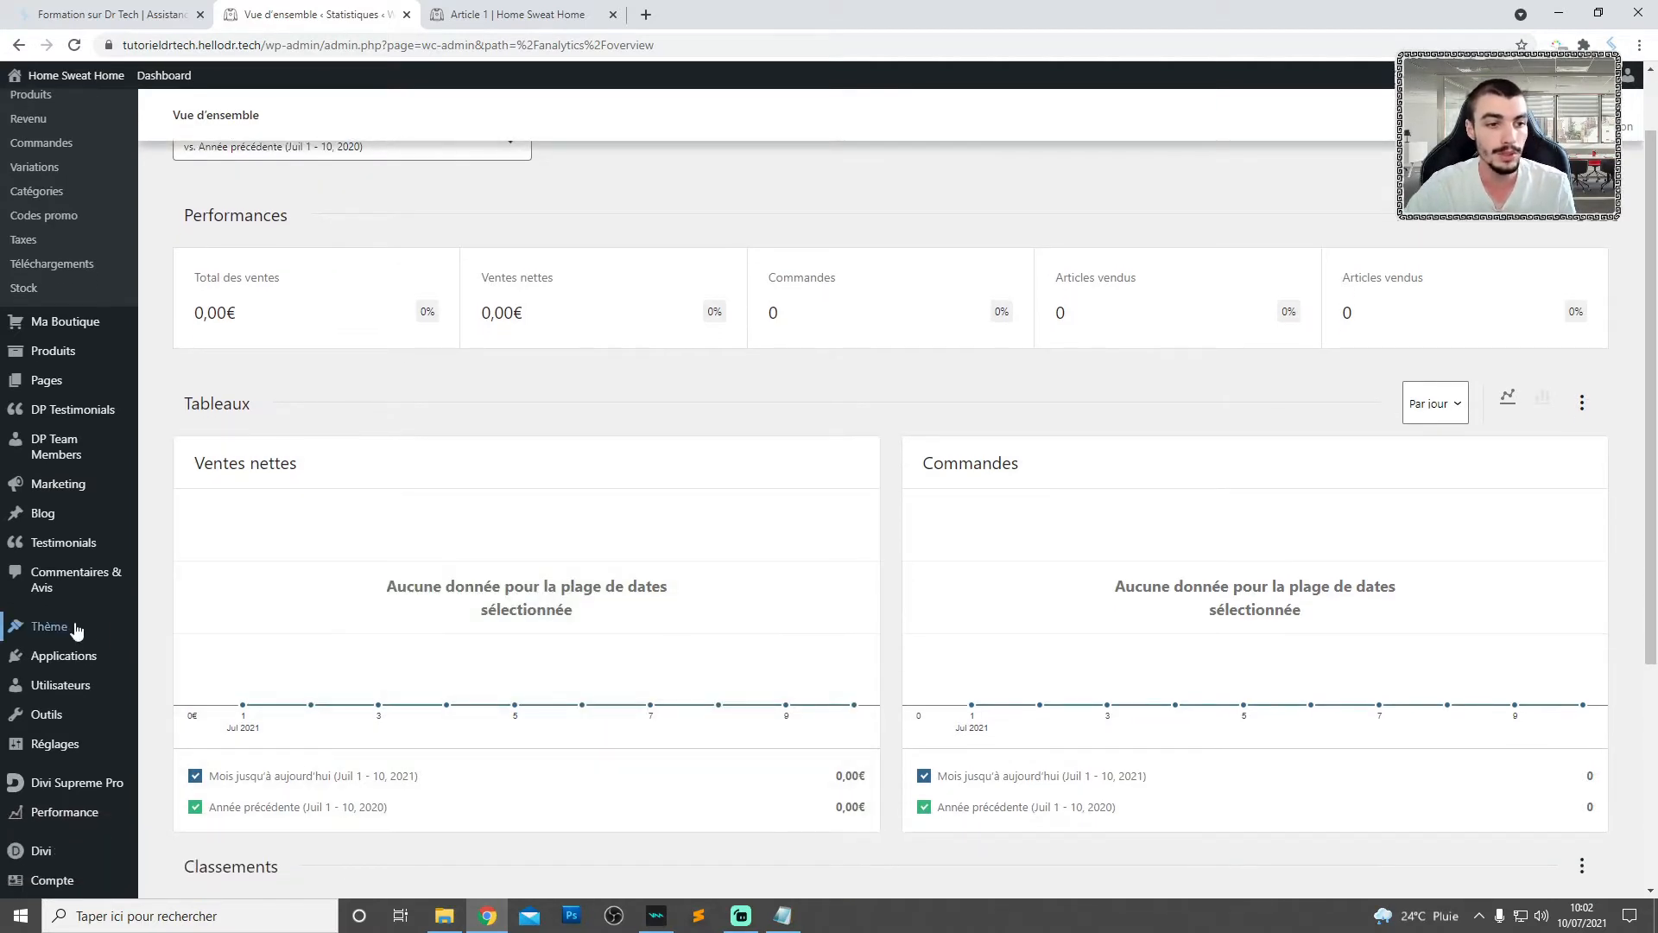
pyautogui.moveTo(76, 629)
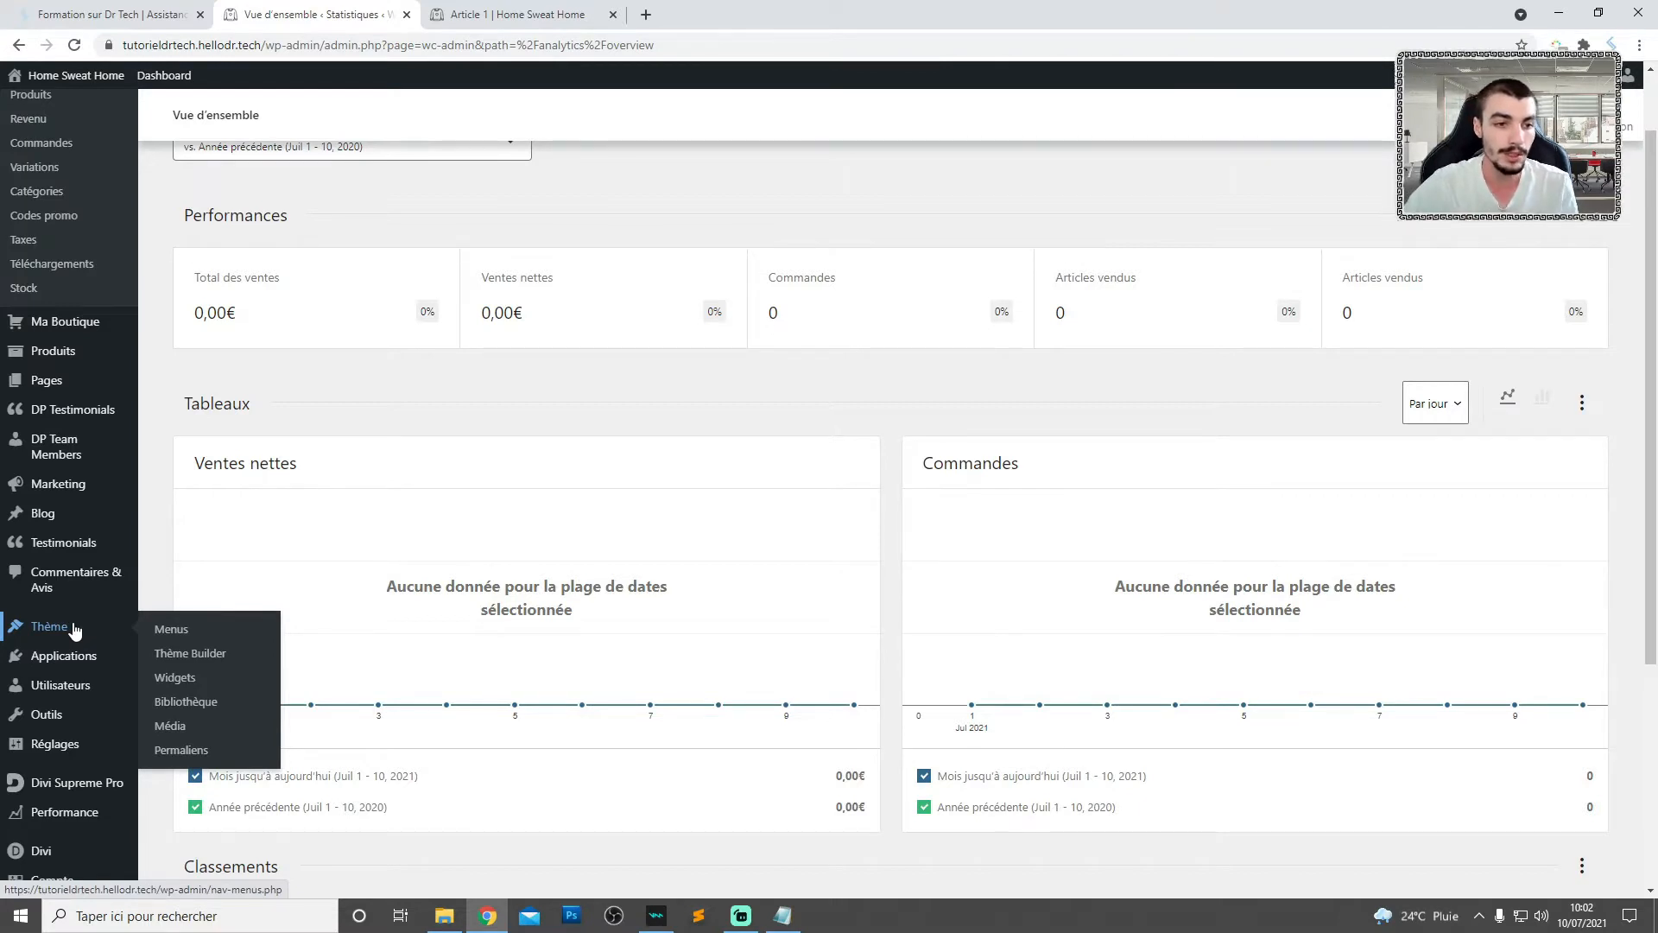
pyautogui.click(218, 653)
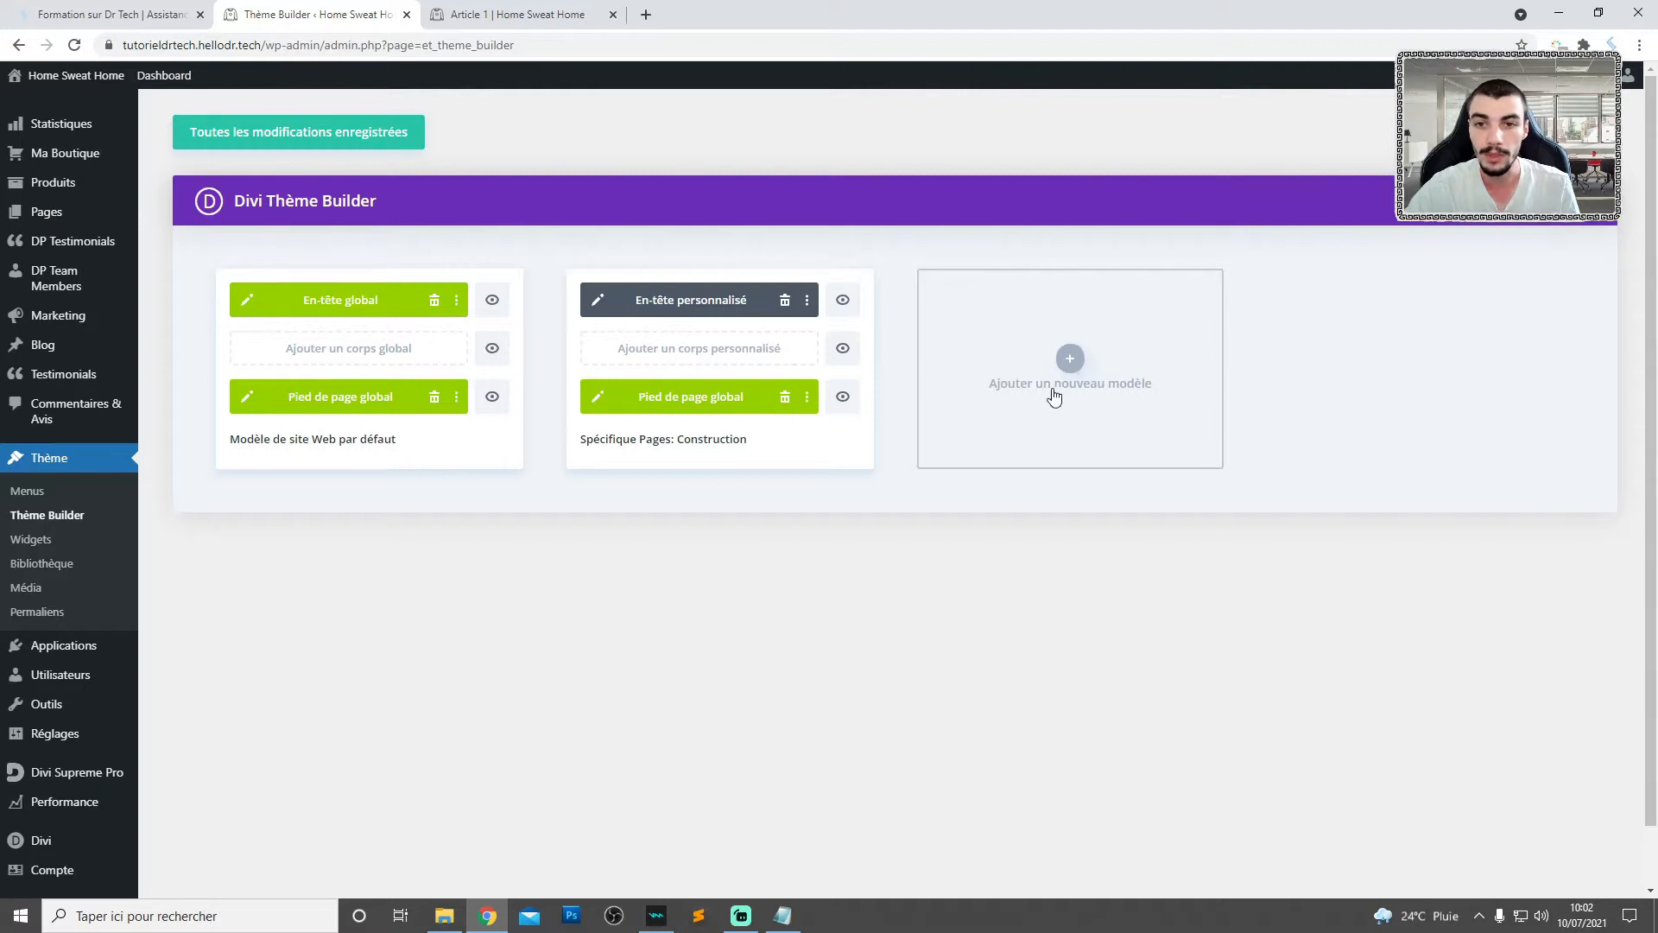
# - Create a new Theme Builder template assigned to Tous les Produits
pyautogui.click(1071, 361)
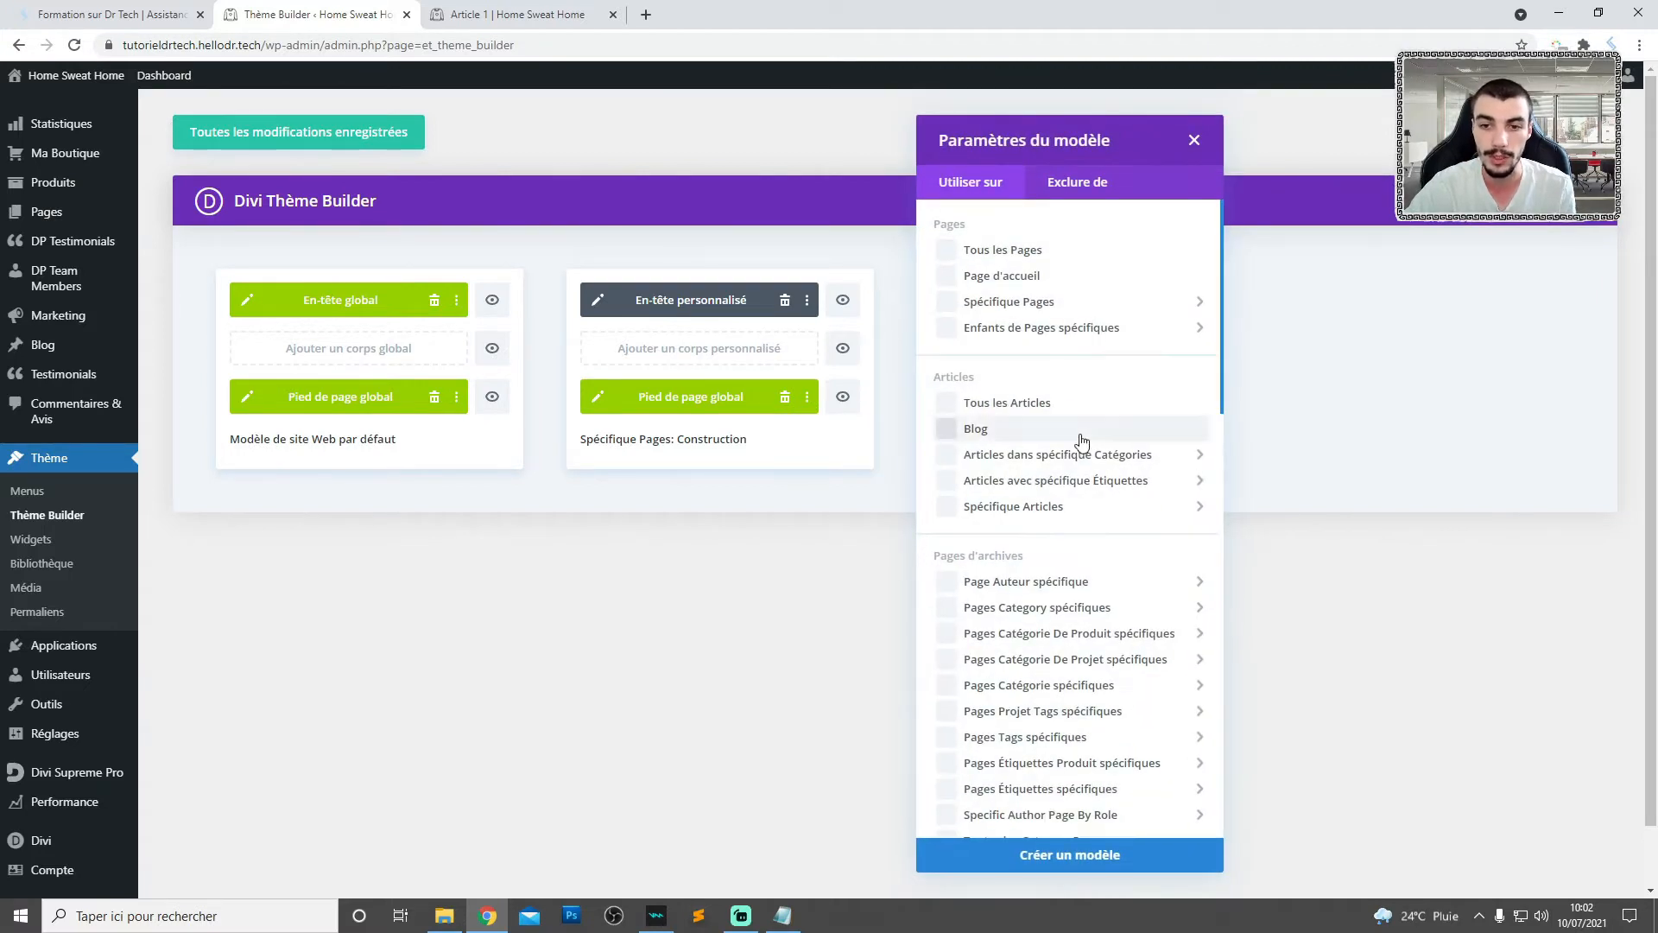
pyautogui.scroll(-7, 1036, 432)
pyautogui.scroll(-6, 1022, 446)
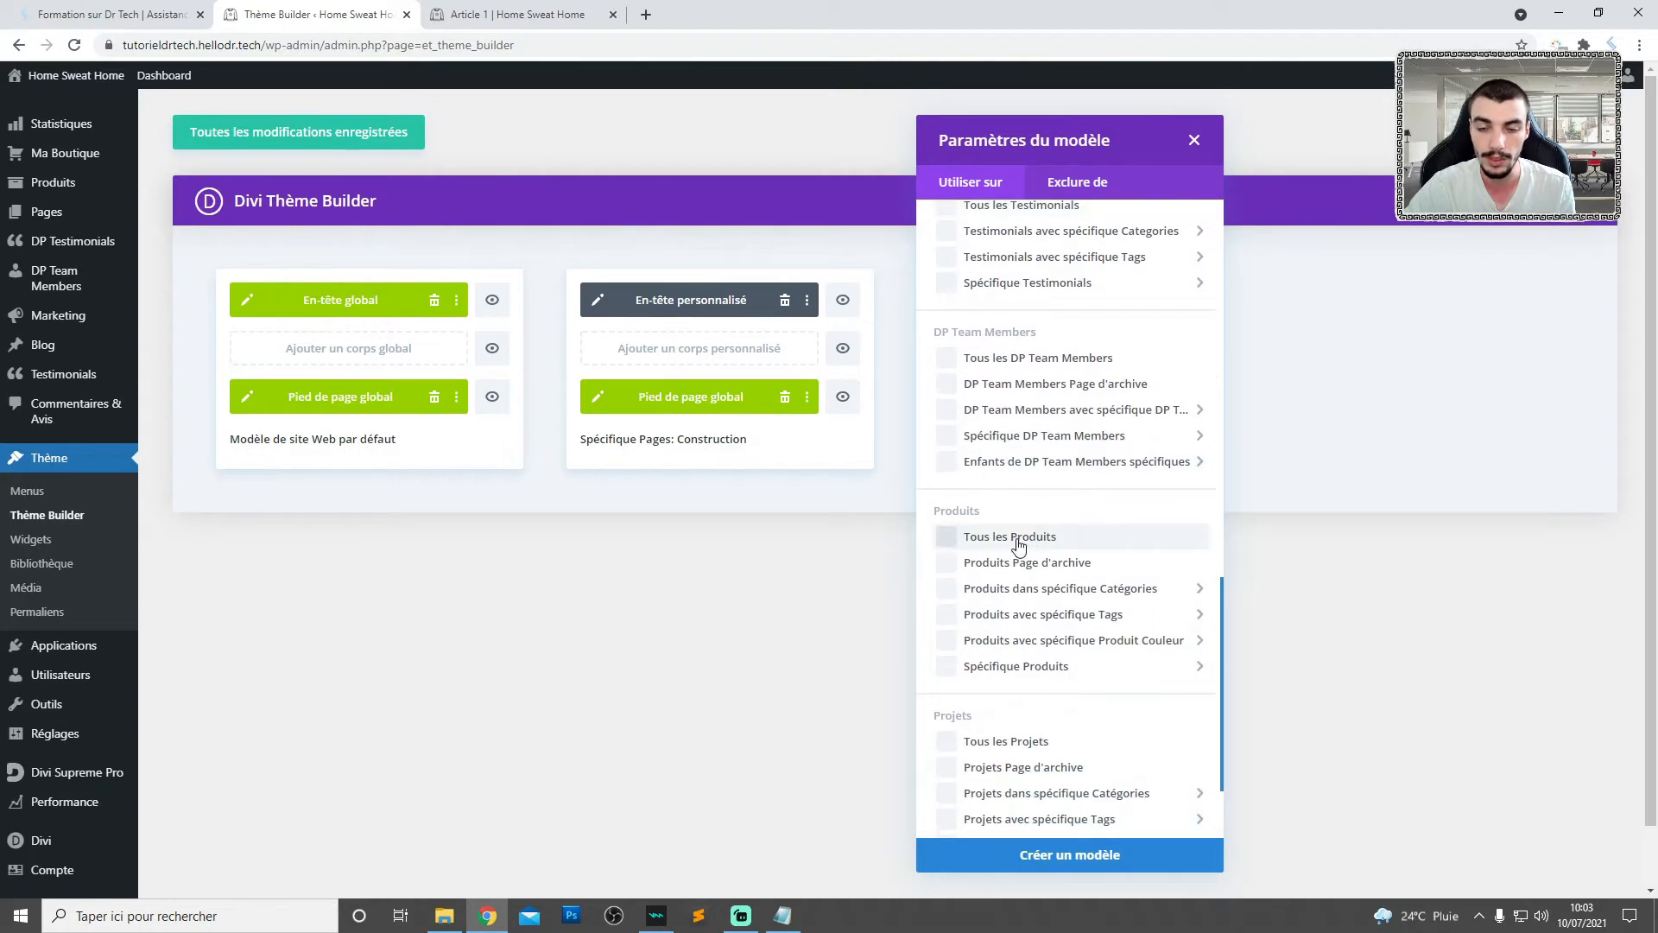
pyautogui.click(1015, 542)
pyautogui.click(1027, 862)
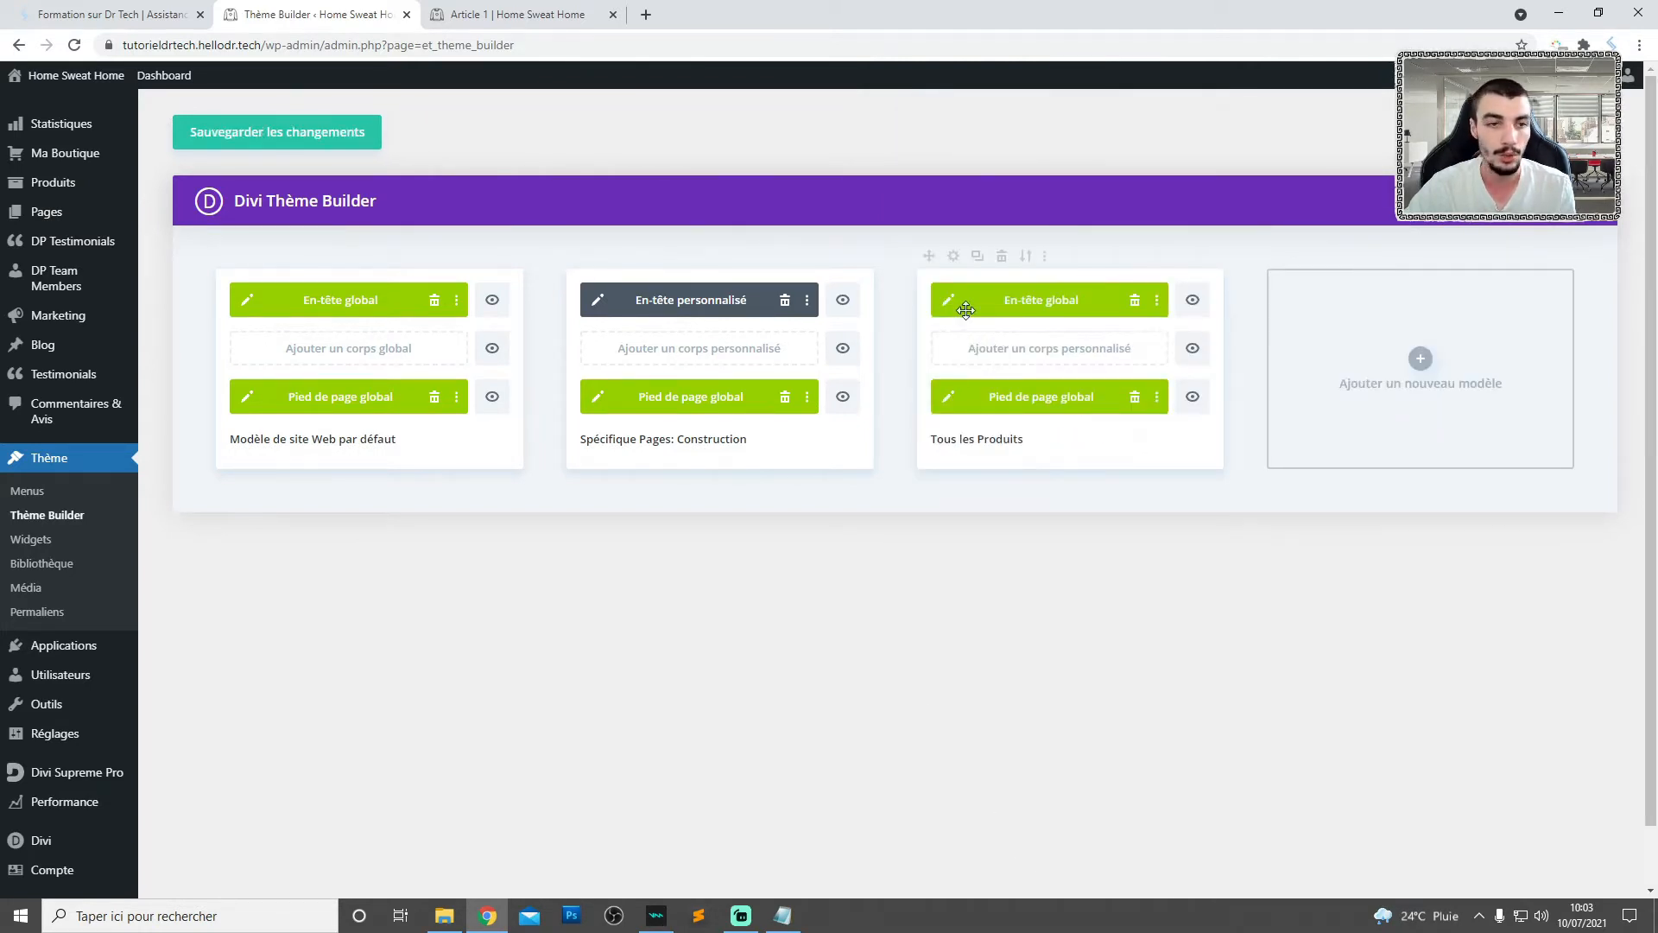
# - Build a custom body from scratch for the Tous les Produits template and insert a row with two equal columns
pyautogui.scroll(-1, 1076, 295)
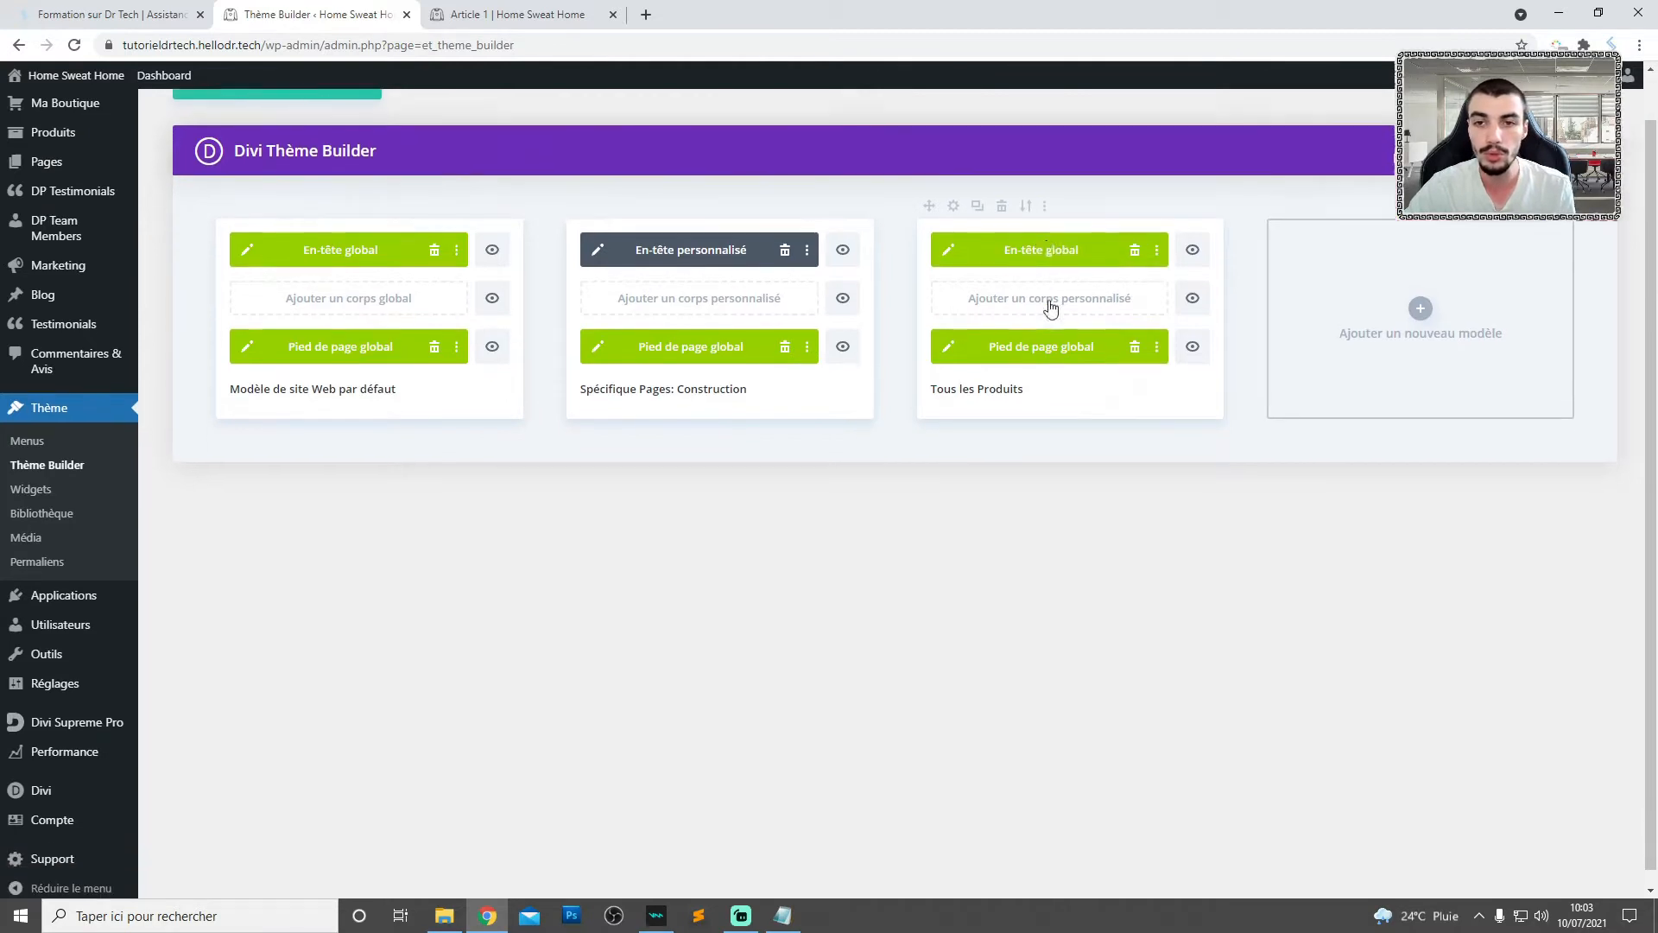
pyautogui.scroll(1, 1047, 239)
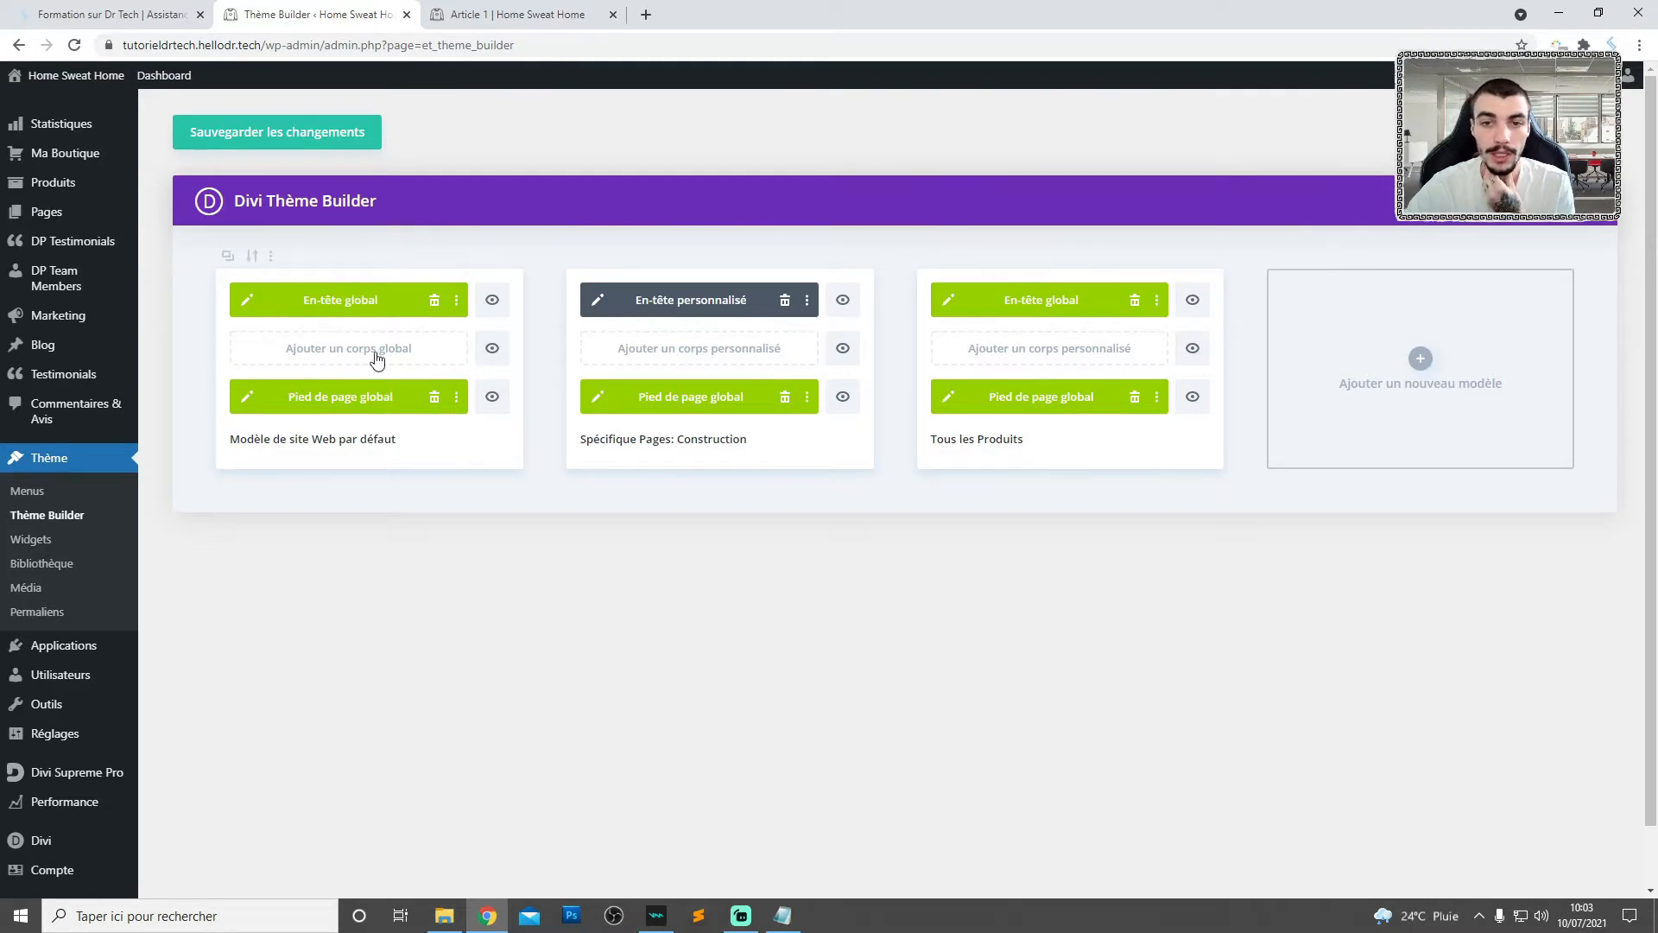
pyautogui.click(1067, 350)
pyautogui.click(1010, 367)
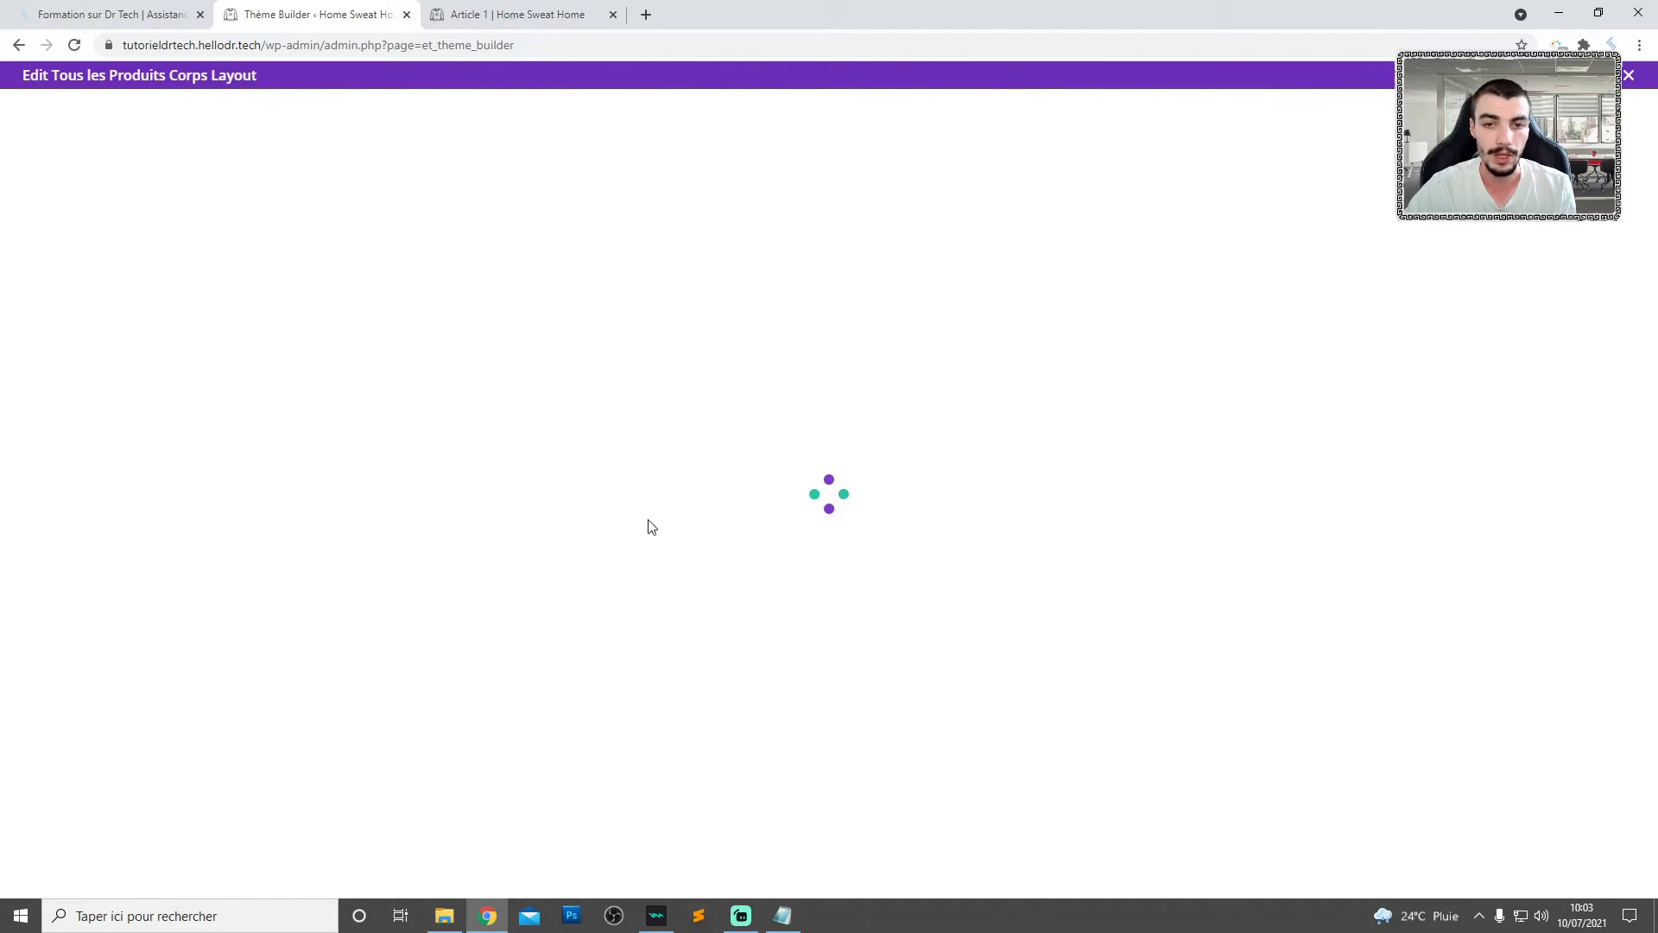
pyautogui.click(466, 528)
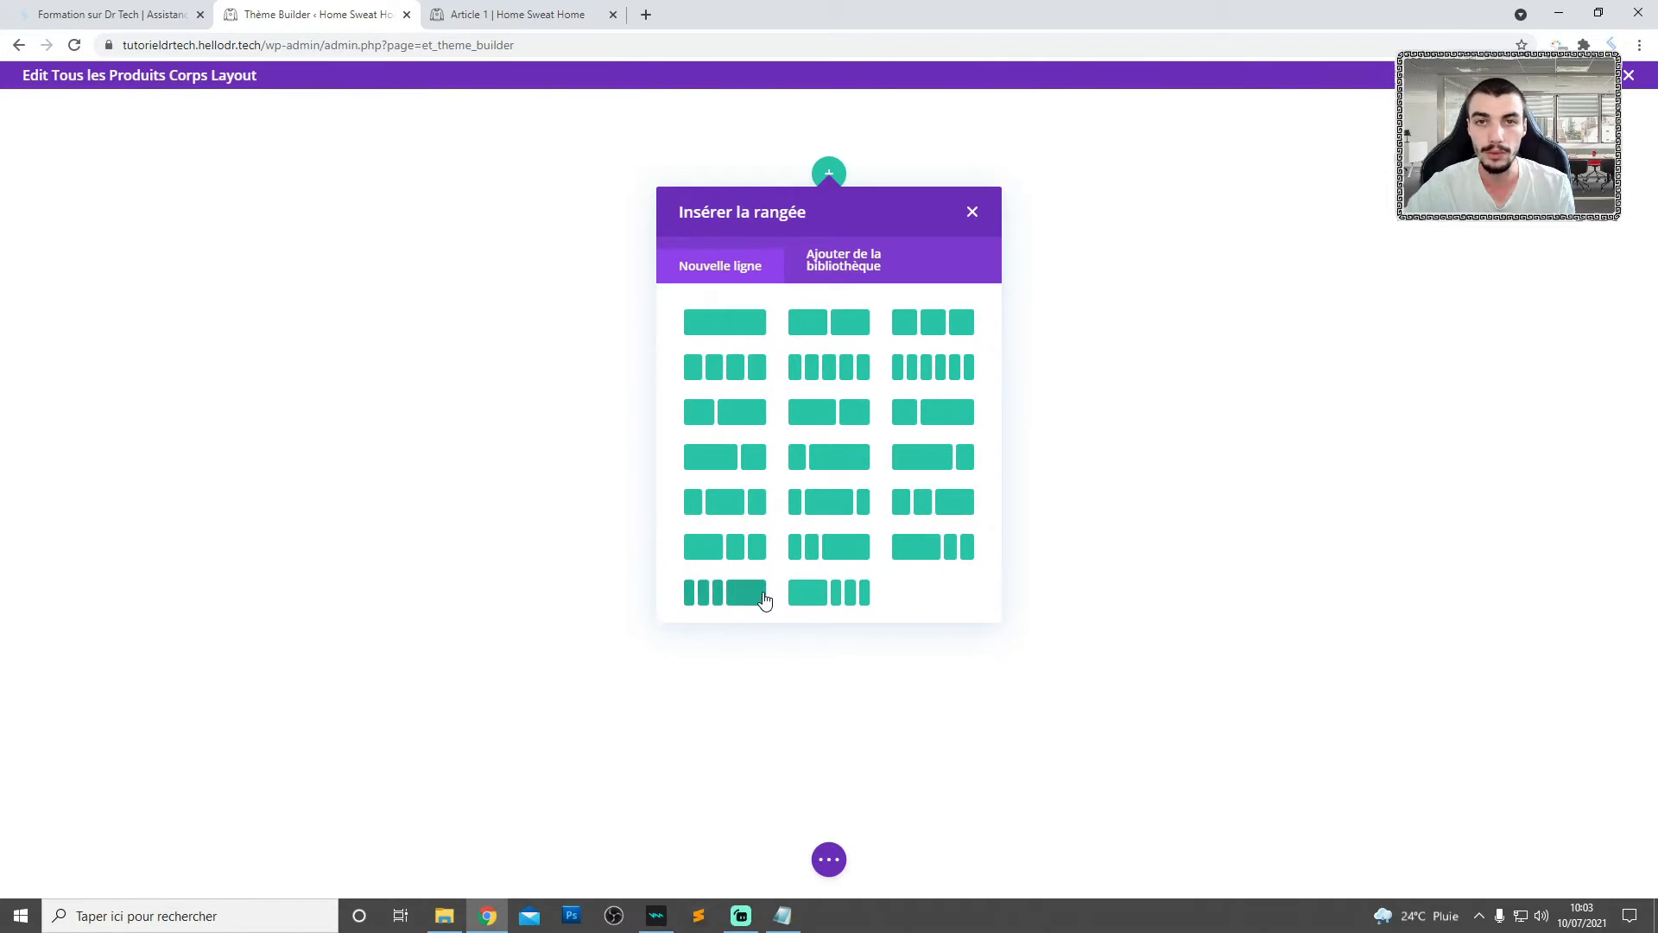
pyautogui.click(827, 328)
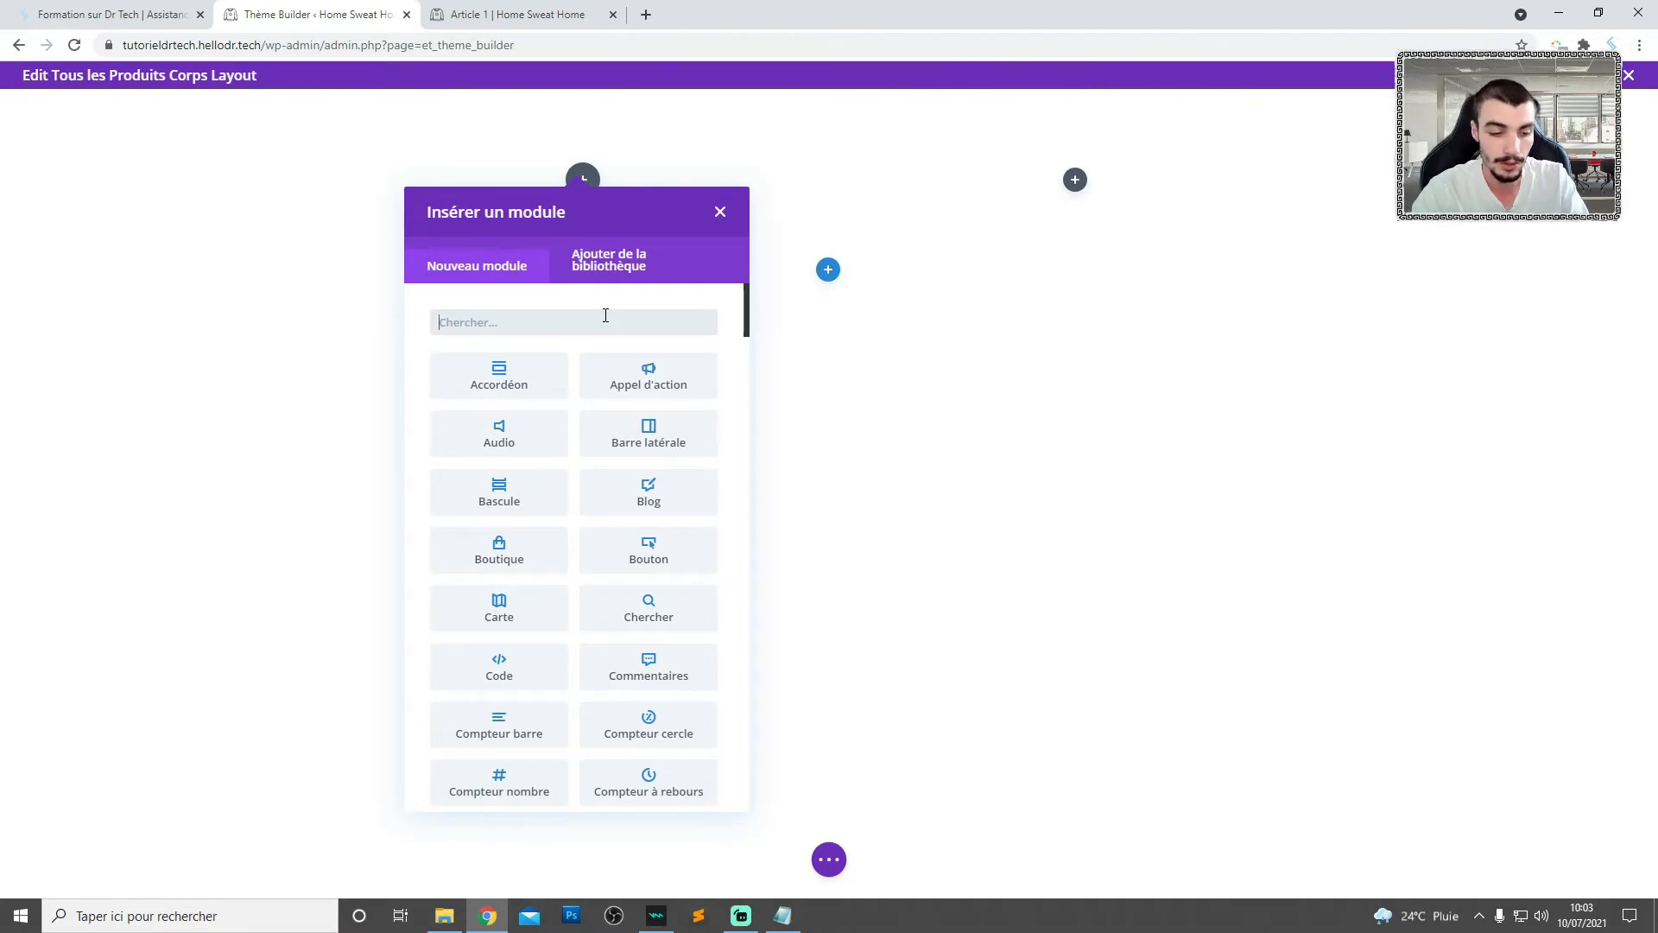
# - Insert a Woo Images module in the row's first column with Ce Produit as its product
pyautogui.write('w')
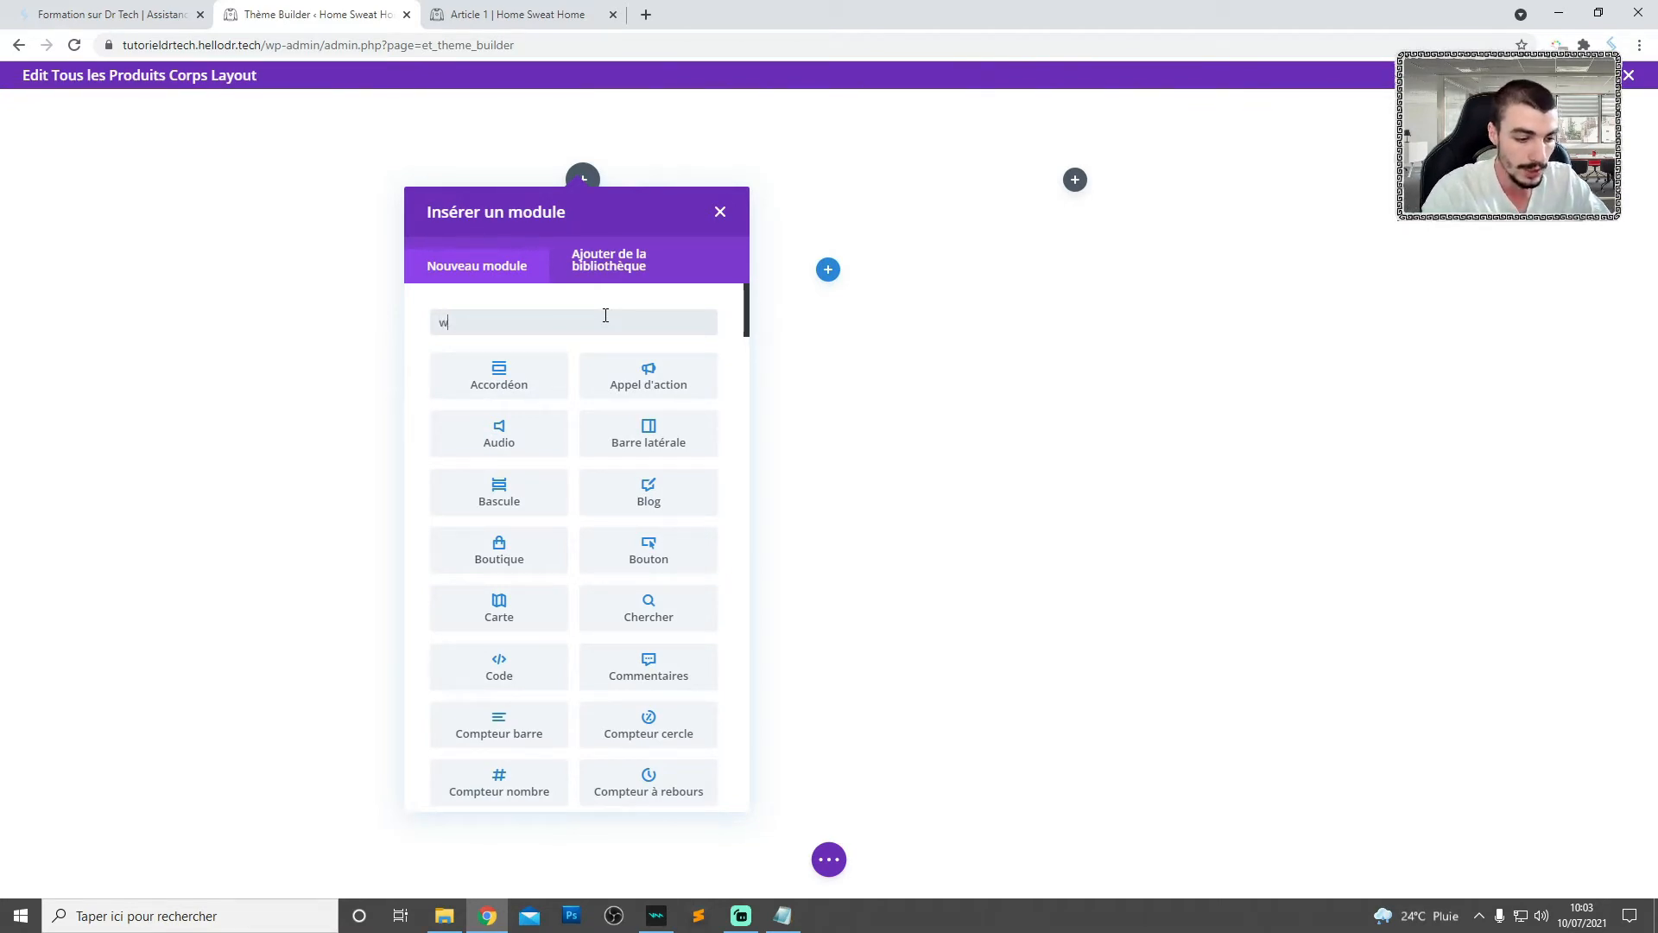
pyautogui.write('ooim')
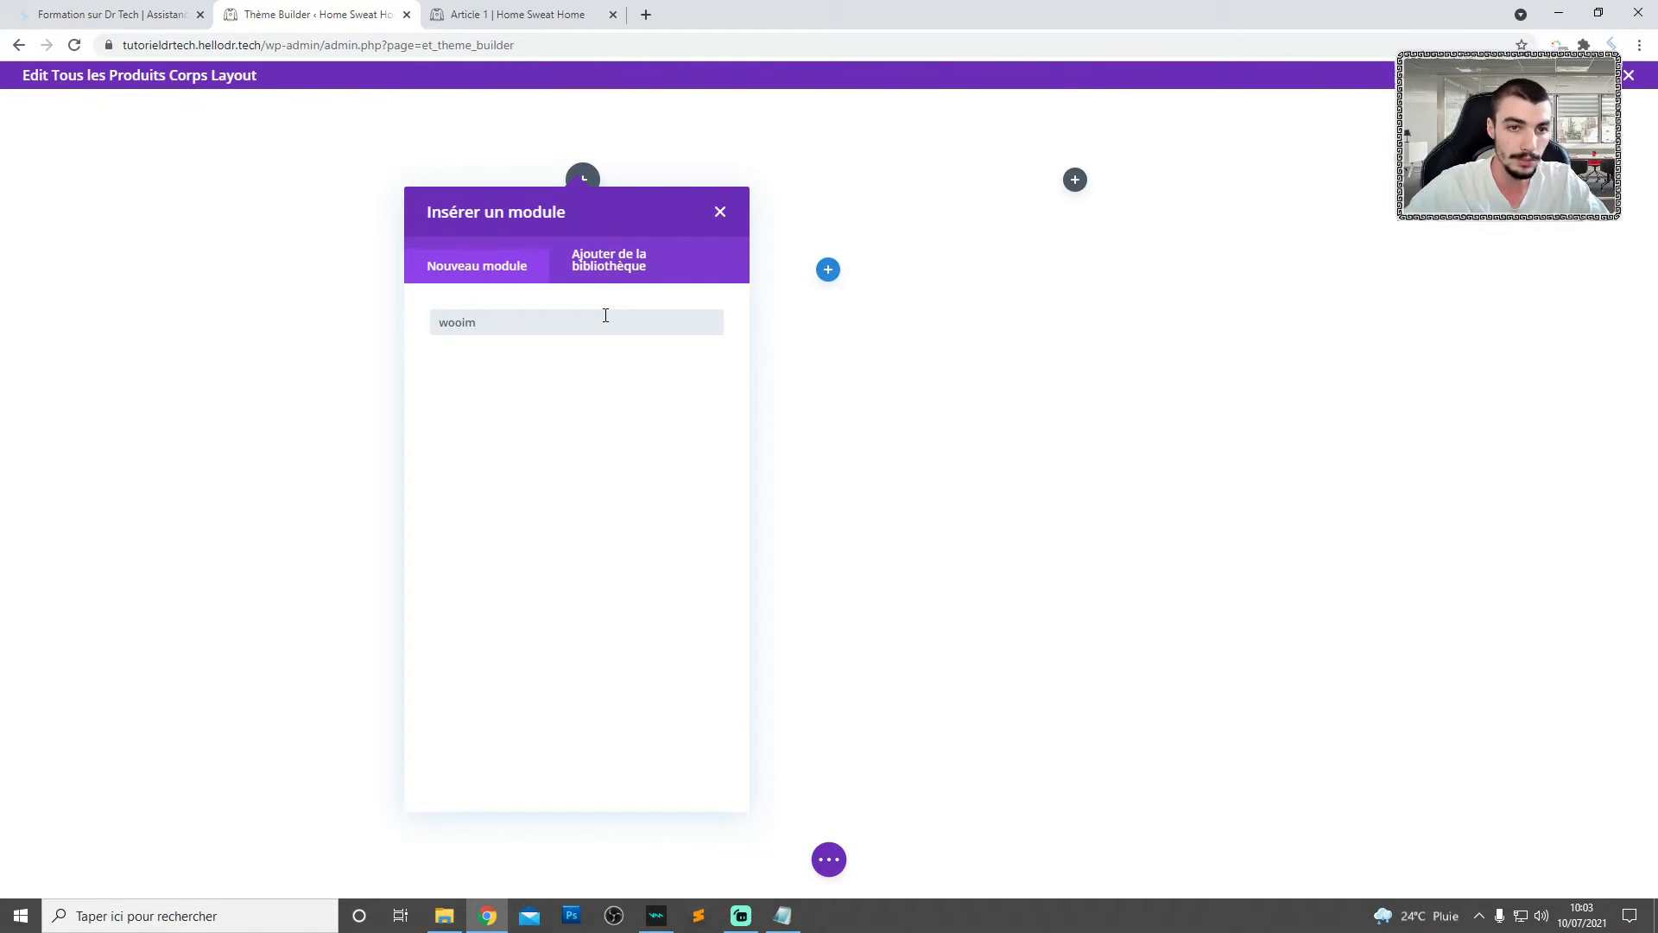
pyautogui.press('BackSpace')
pyautogui.press('BackSpace')
pyautogui.write('im')
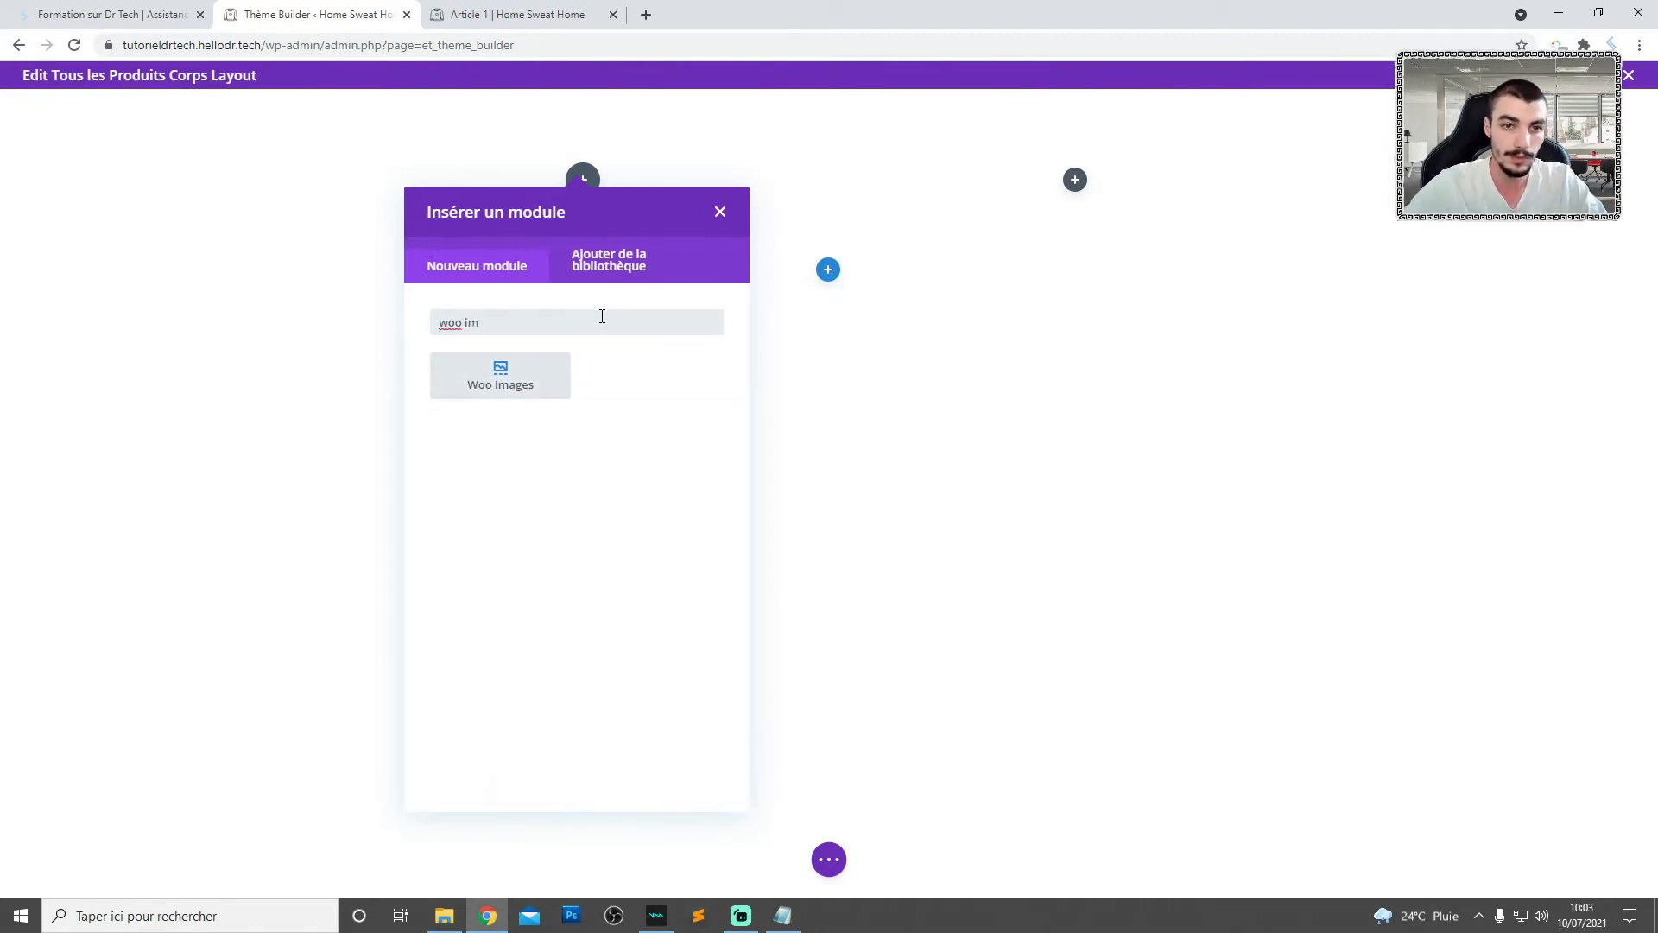
pyautogui.click(507, 383)
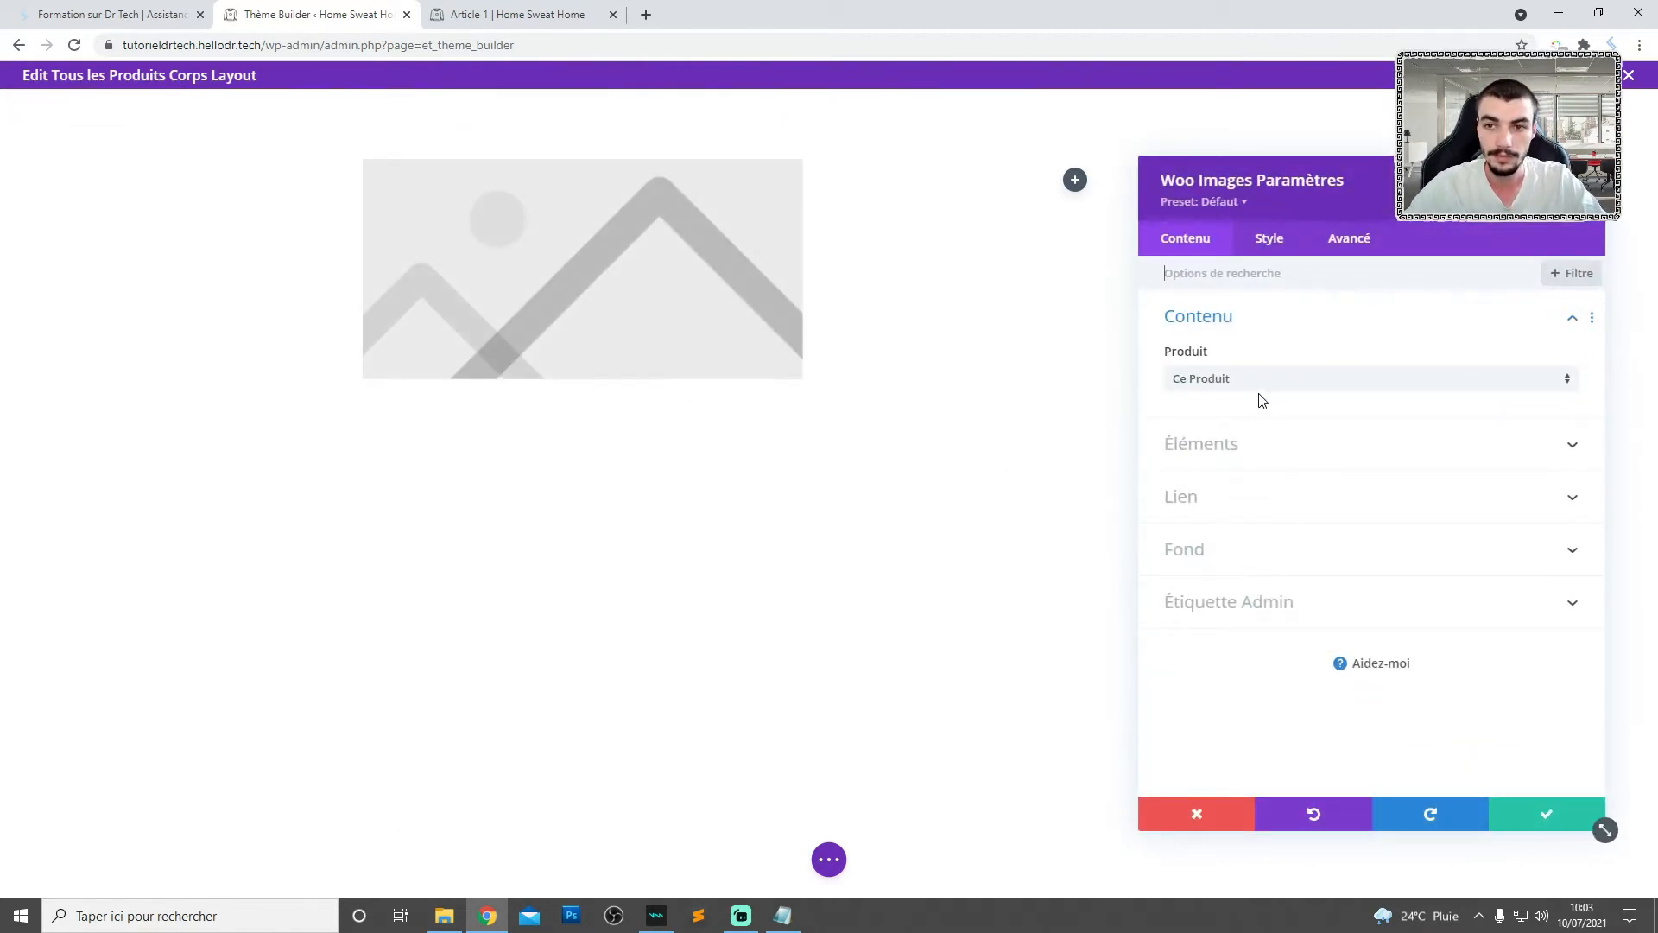
pyautogui.click(1213, 386)
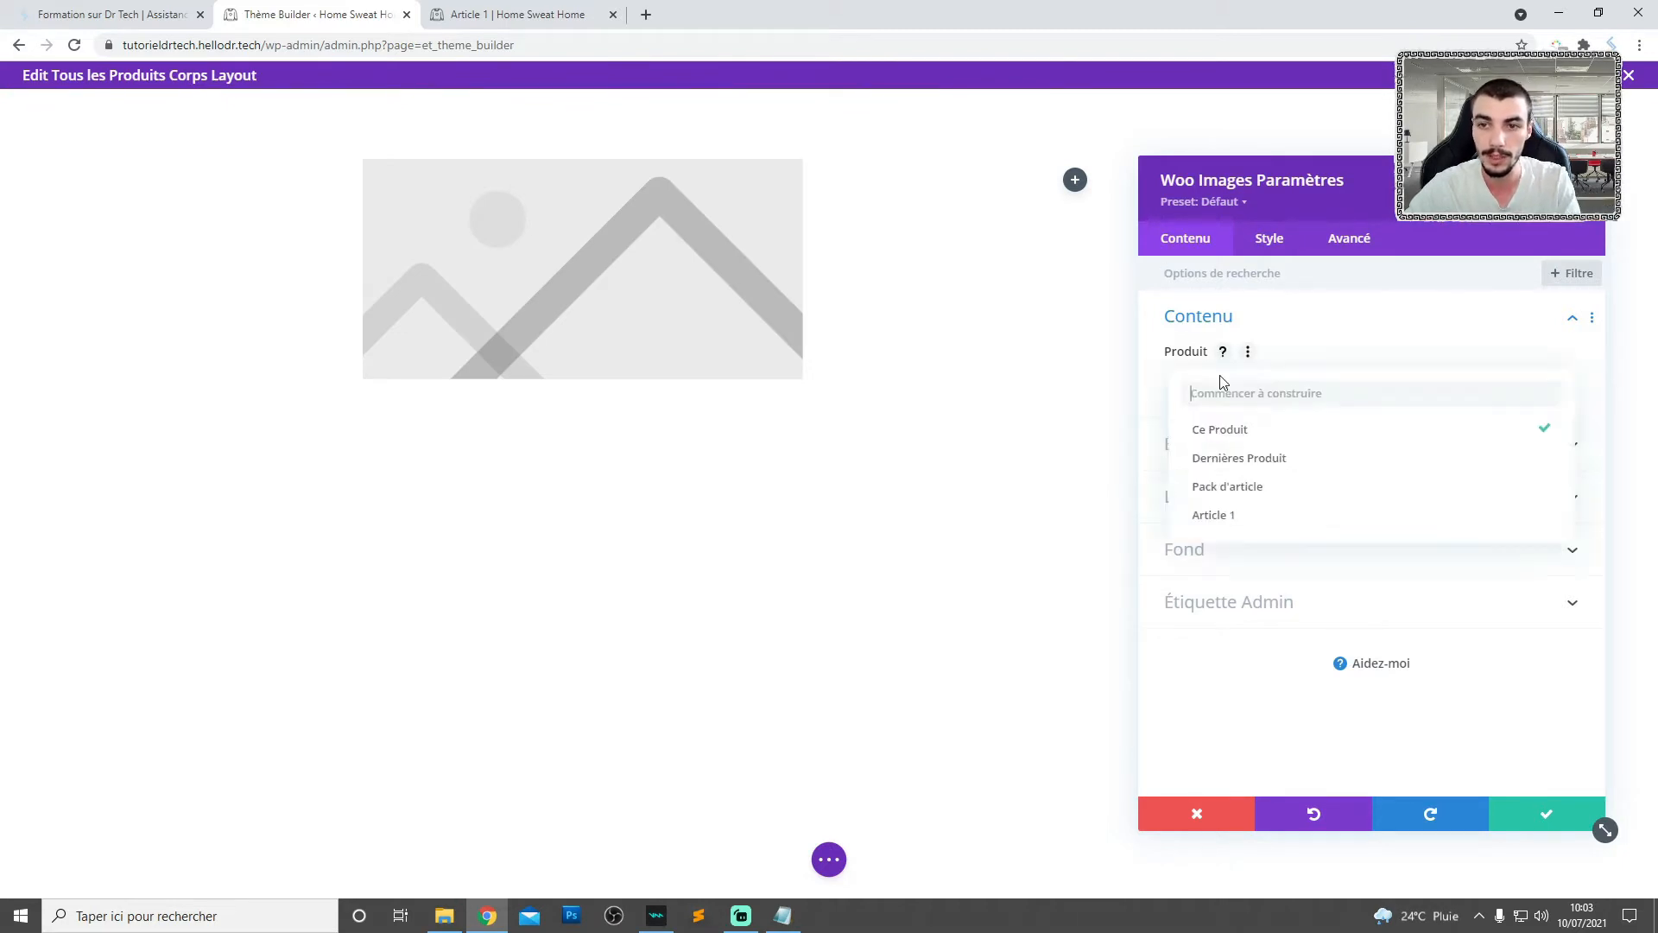
pyautogui.click(1213, 432)
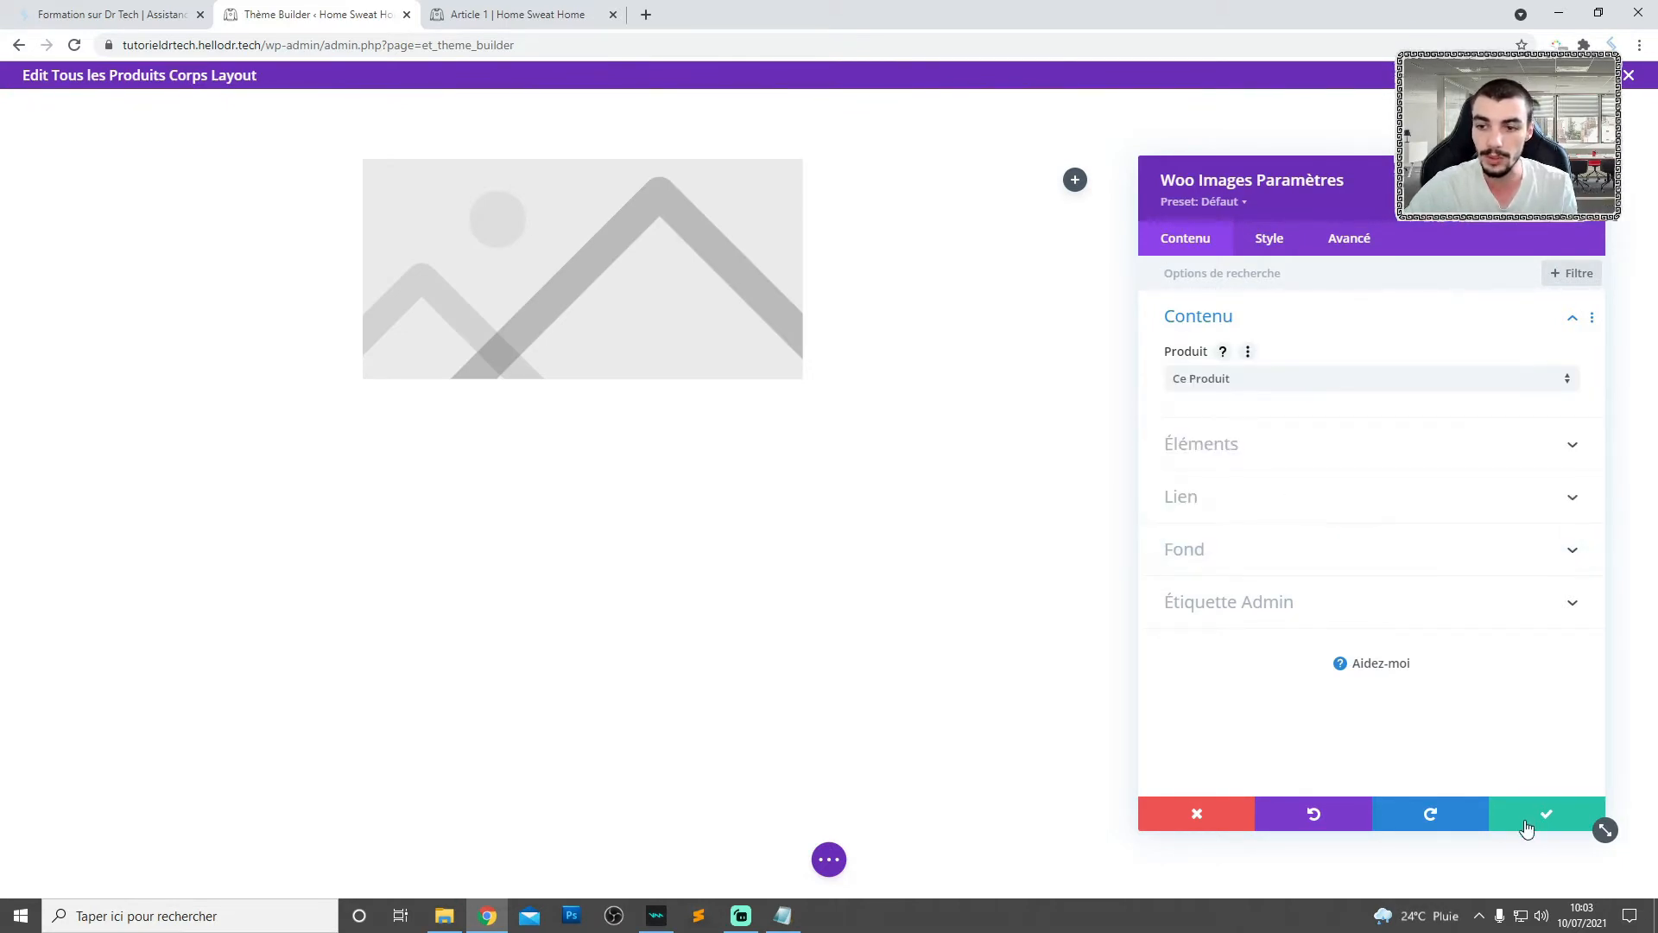
# - Set the Woo Images module's bottom margin and bottom padding to 0px and save its settings
pyautogui.click(1269, 239)
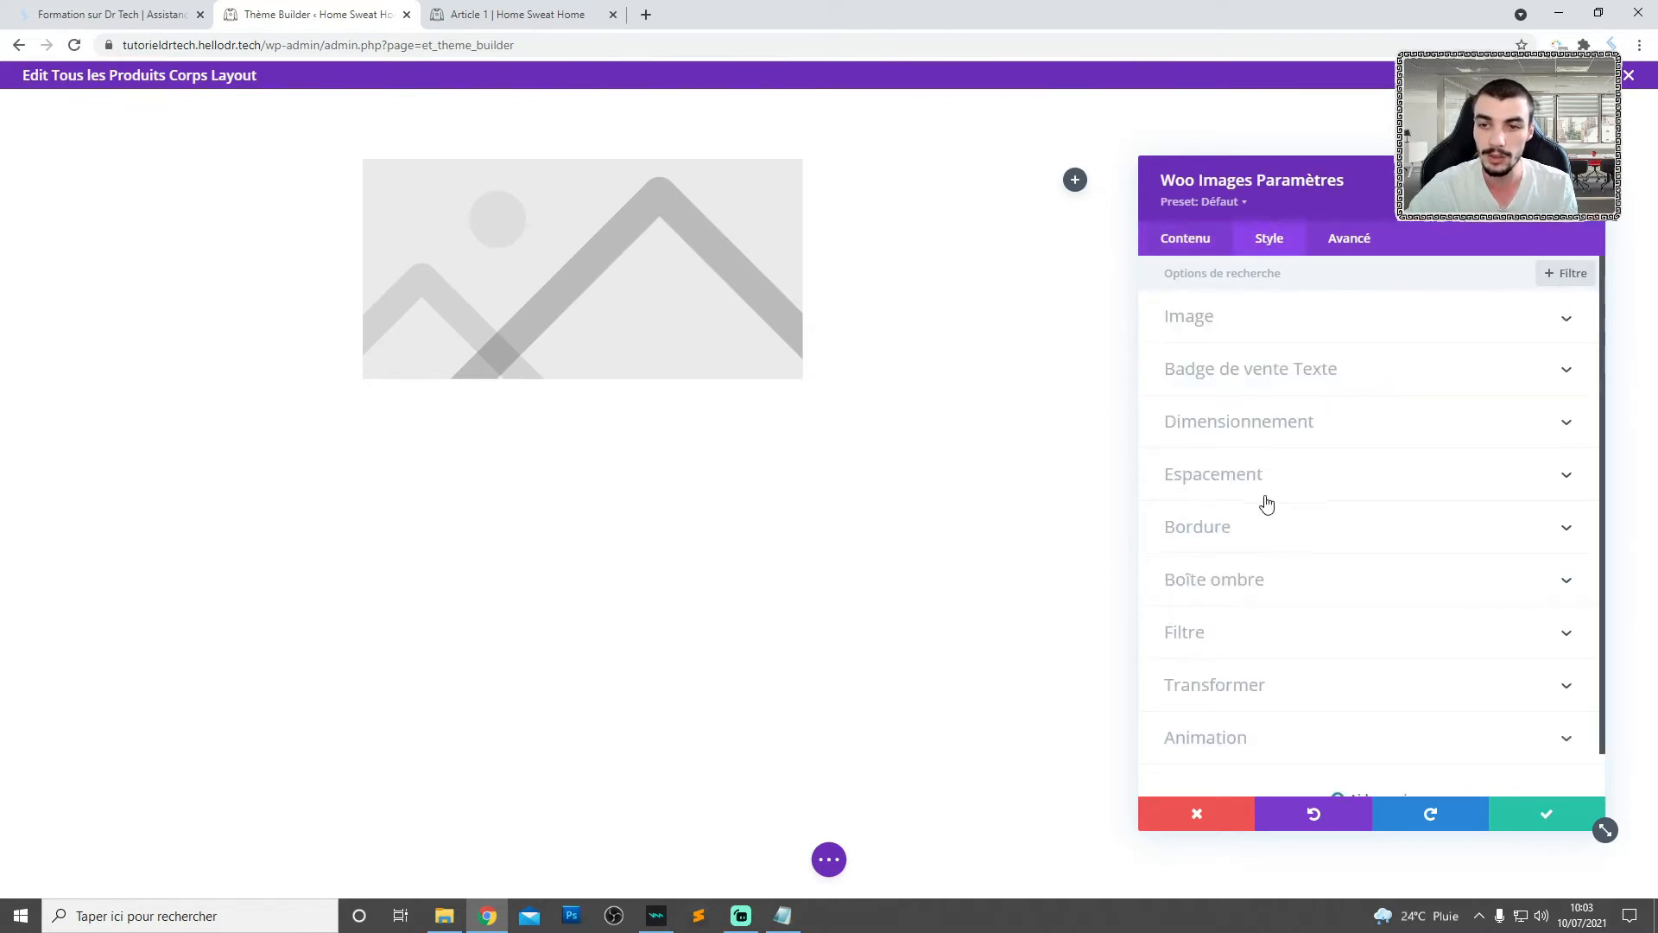
pyautogui.click(1221, 484)
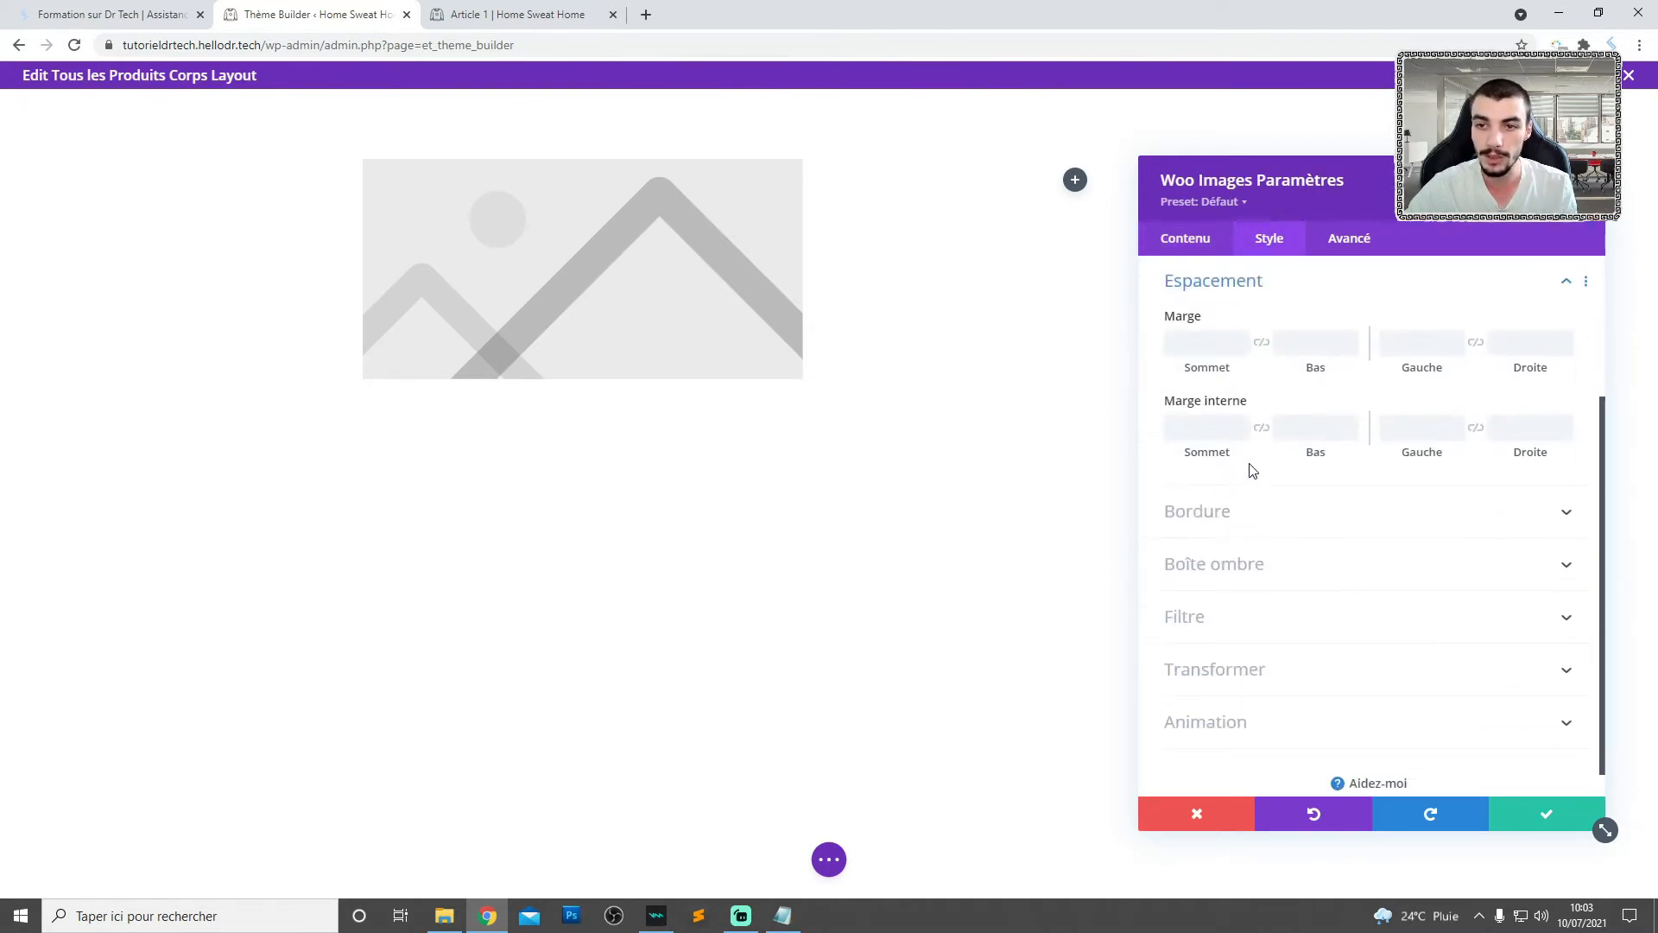
pyautogui.click(1304, 341)
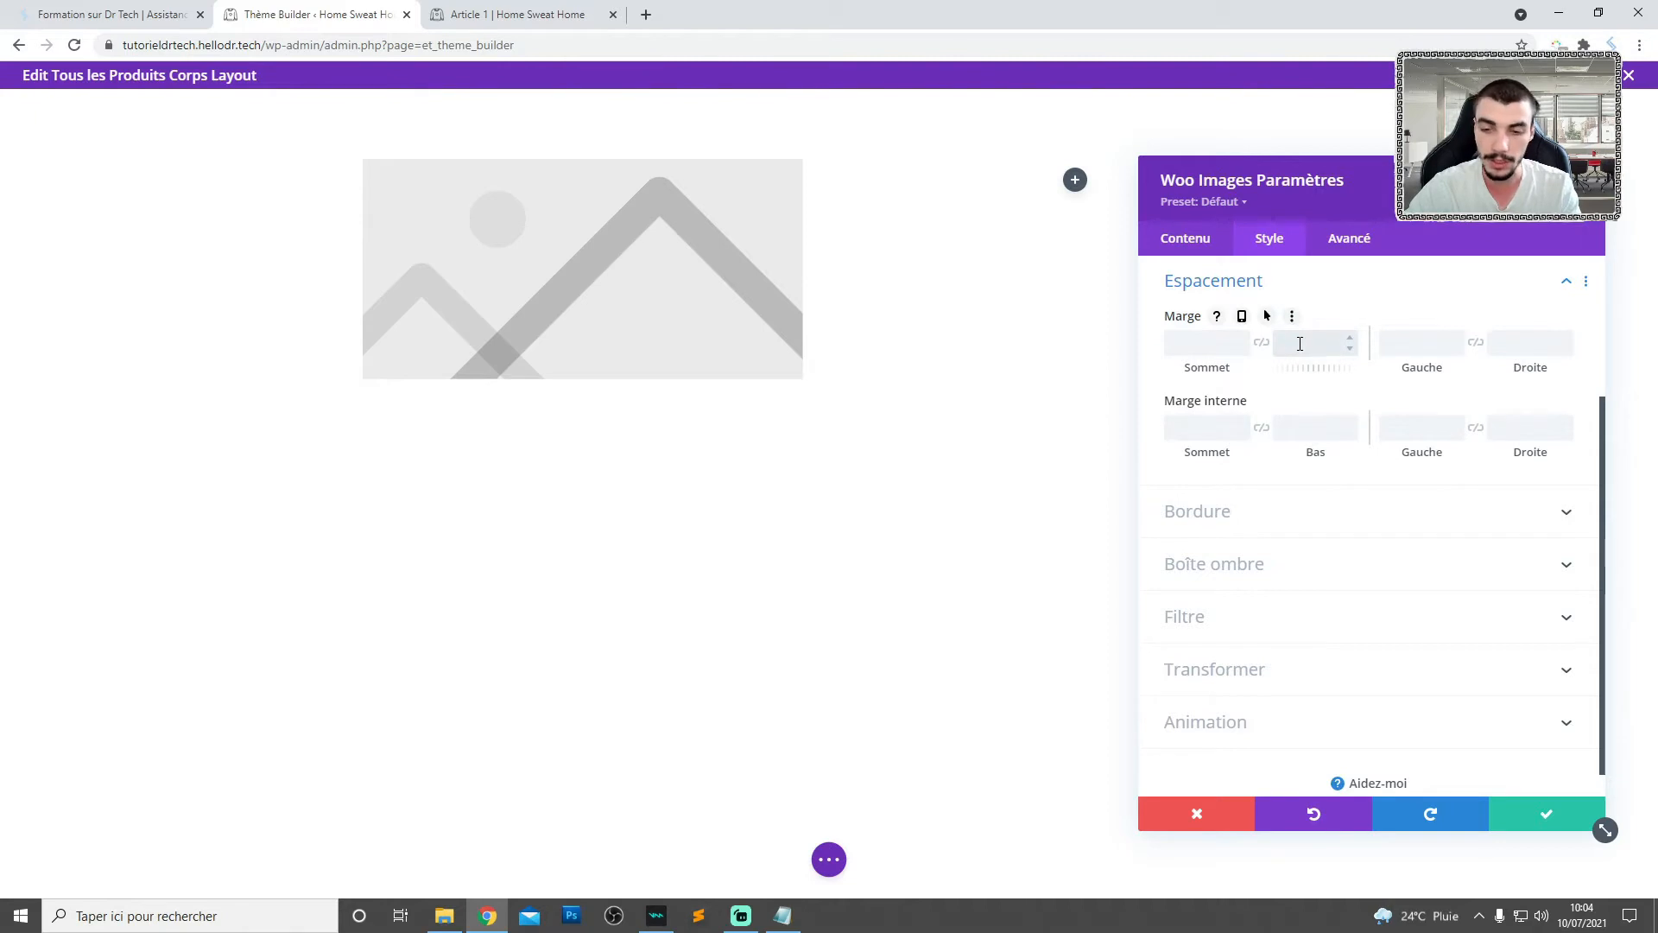
pyautogui.write('0px')
pyautogui.click(1298, 426)
pyautogui.write('0px')
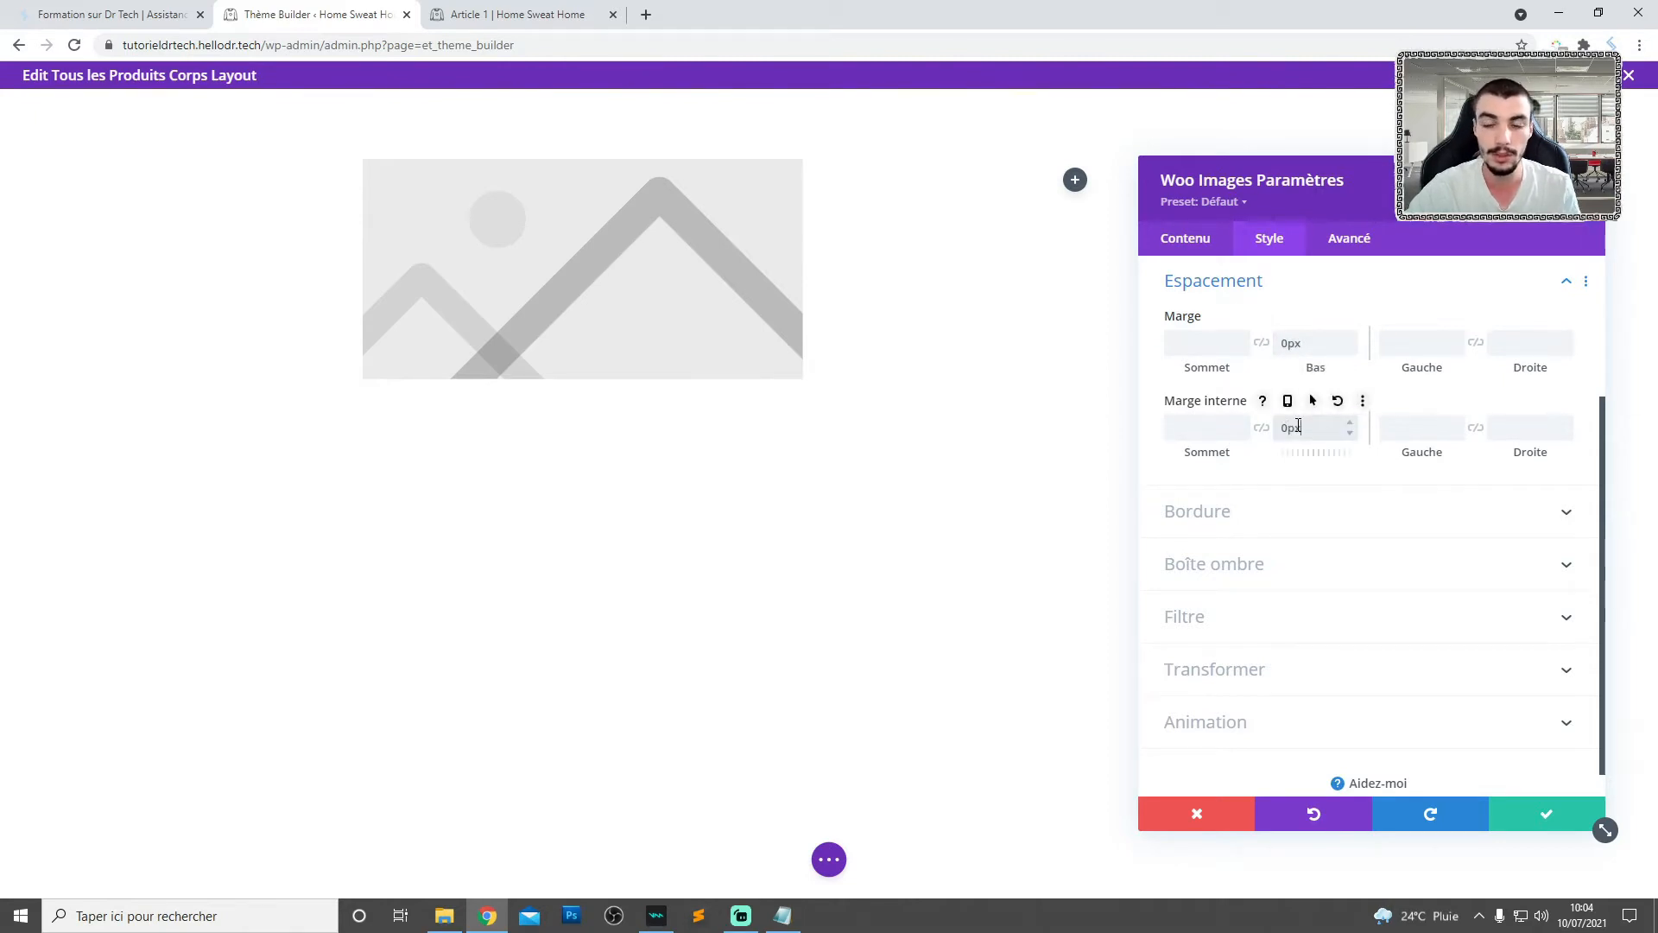
pyautogui.click(1520, 811)
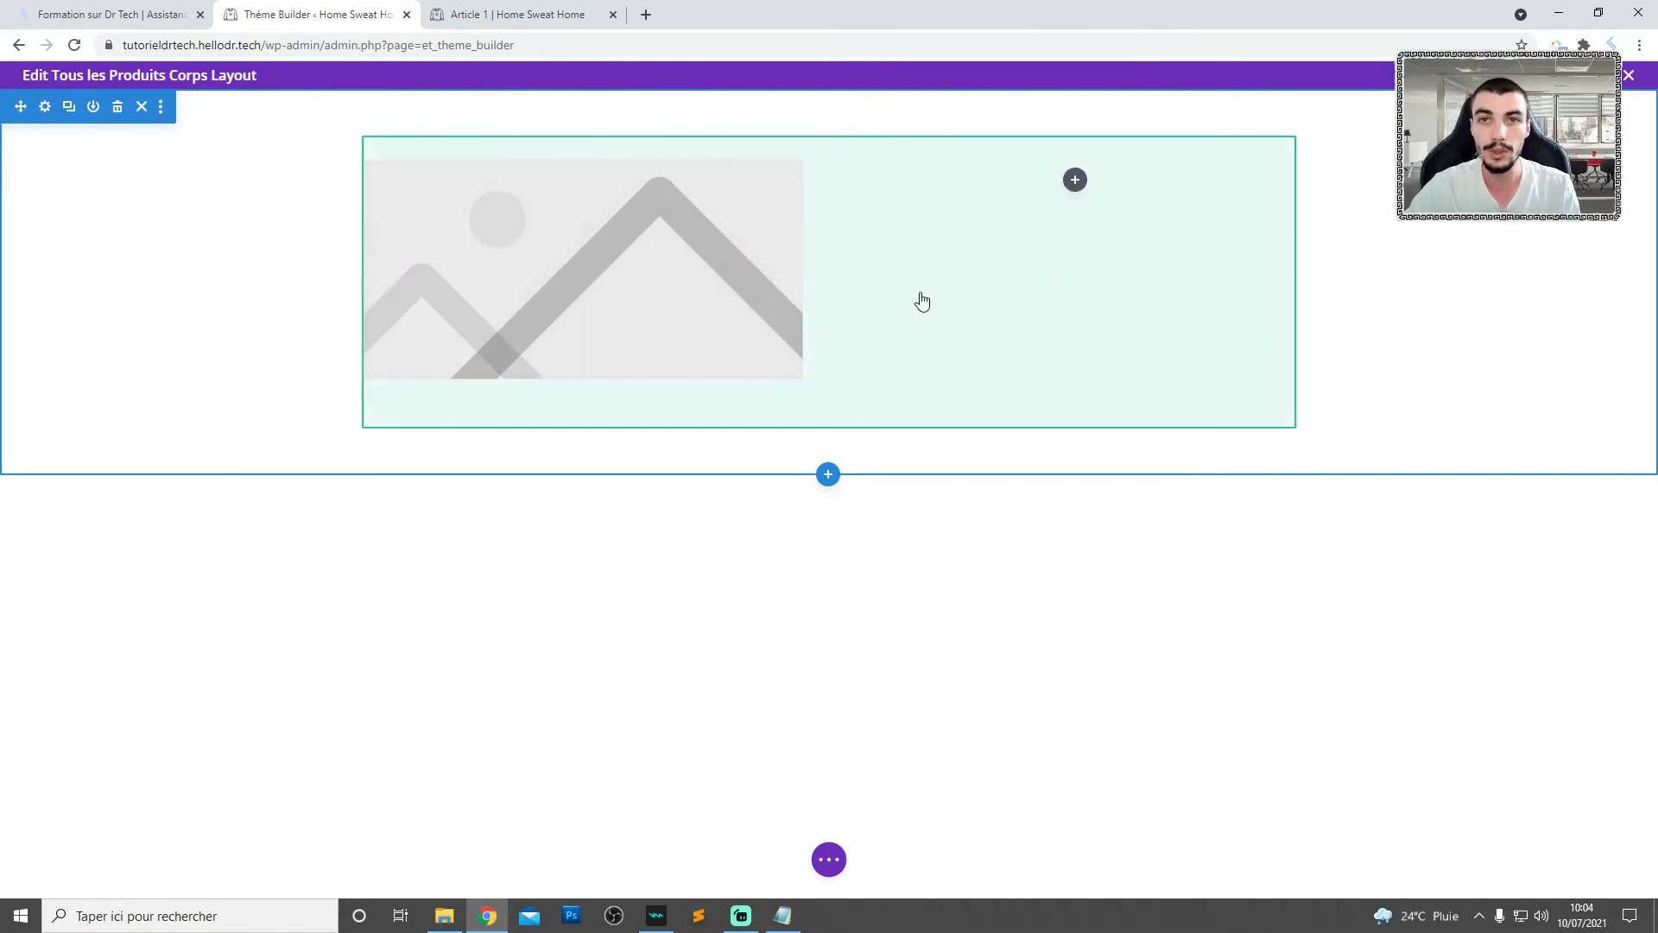
# - Add a Woo Prix module to the row's second column and save its default settings
pyautogui.click(1075, 179)
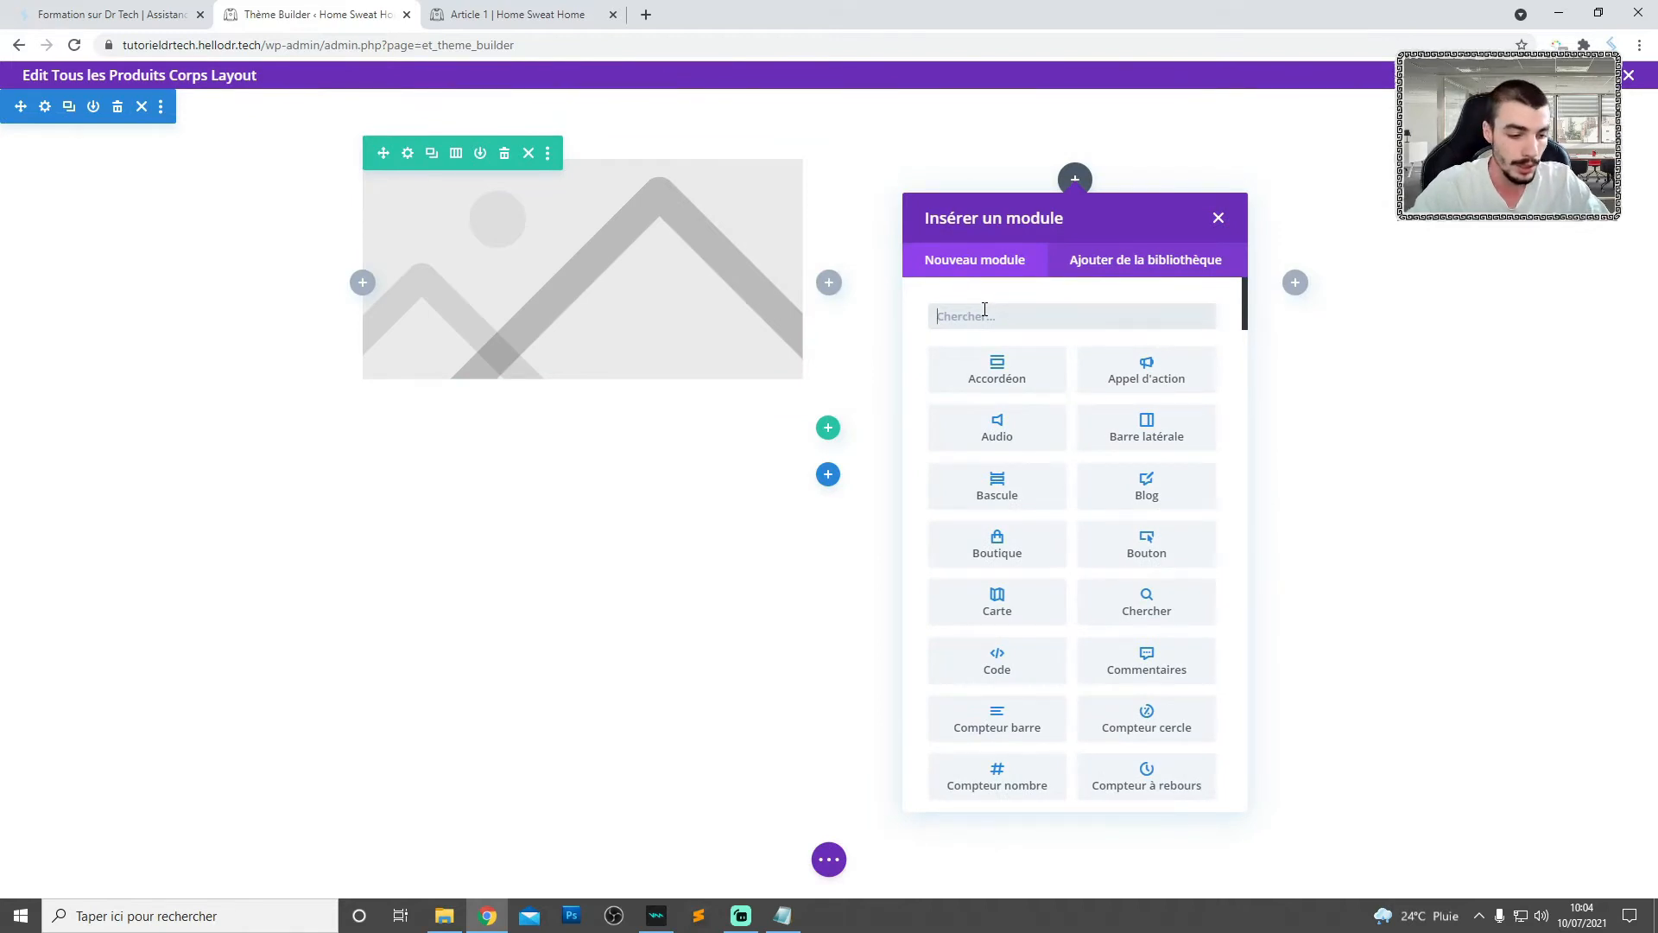
pyautogui.write('woo')
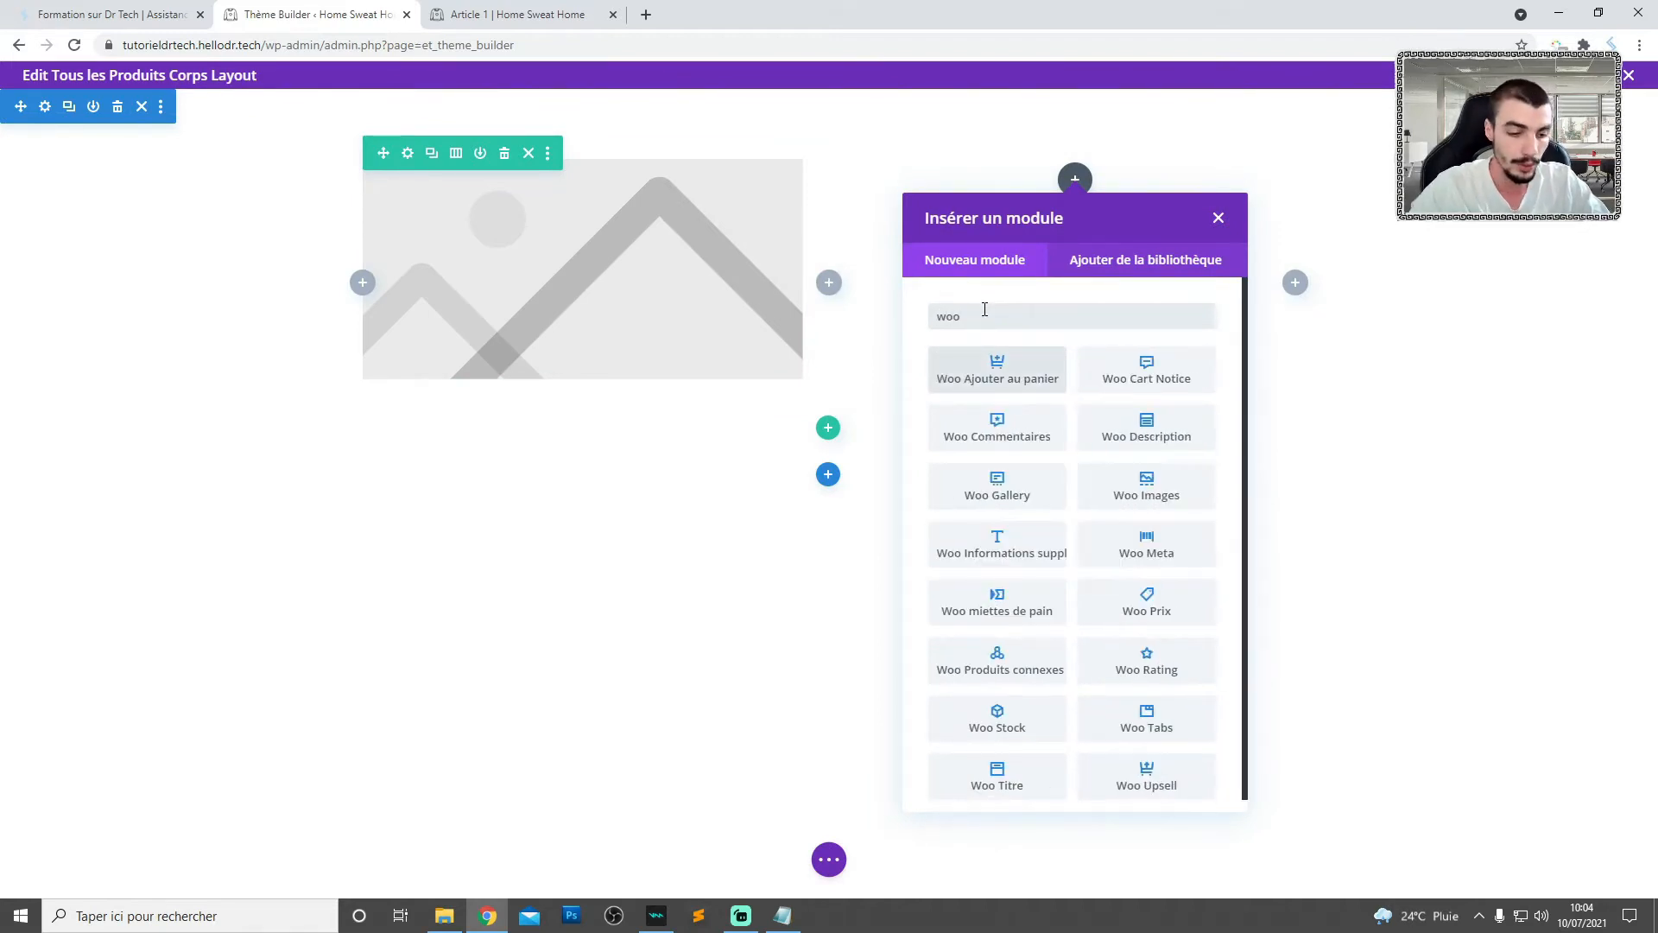
pyautogui.write(' pr')
pyautogui.click(984, 361)
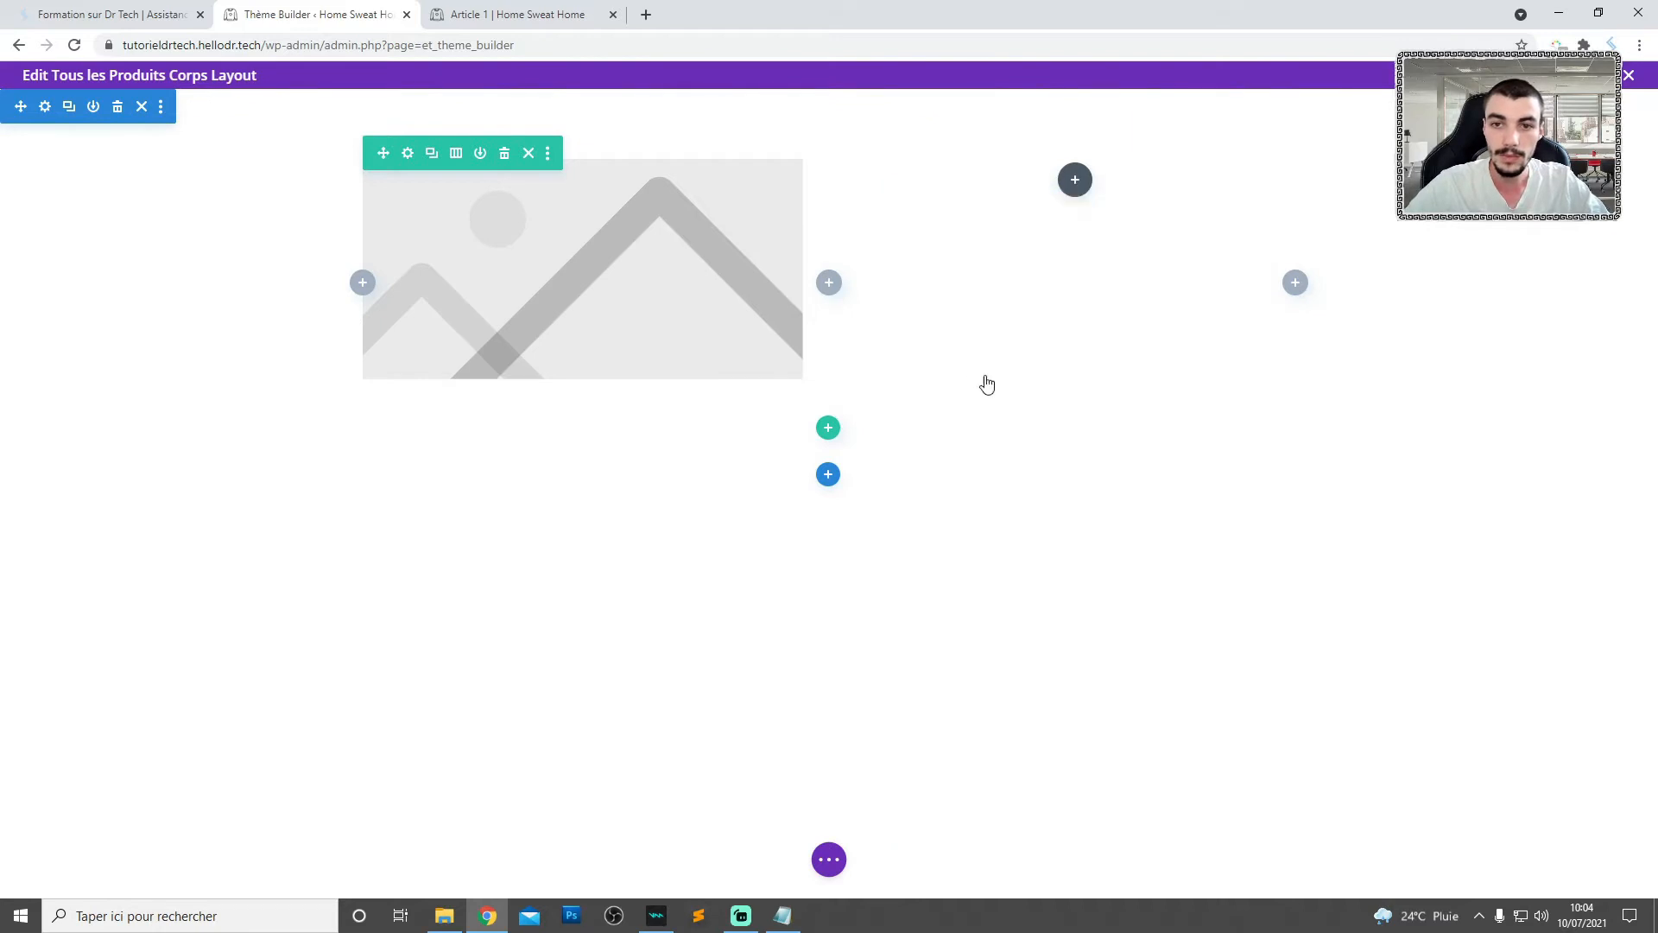
pyautogui.click(1533, 818)
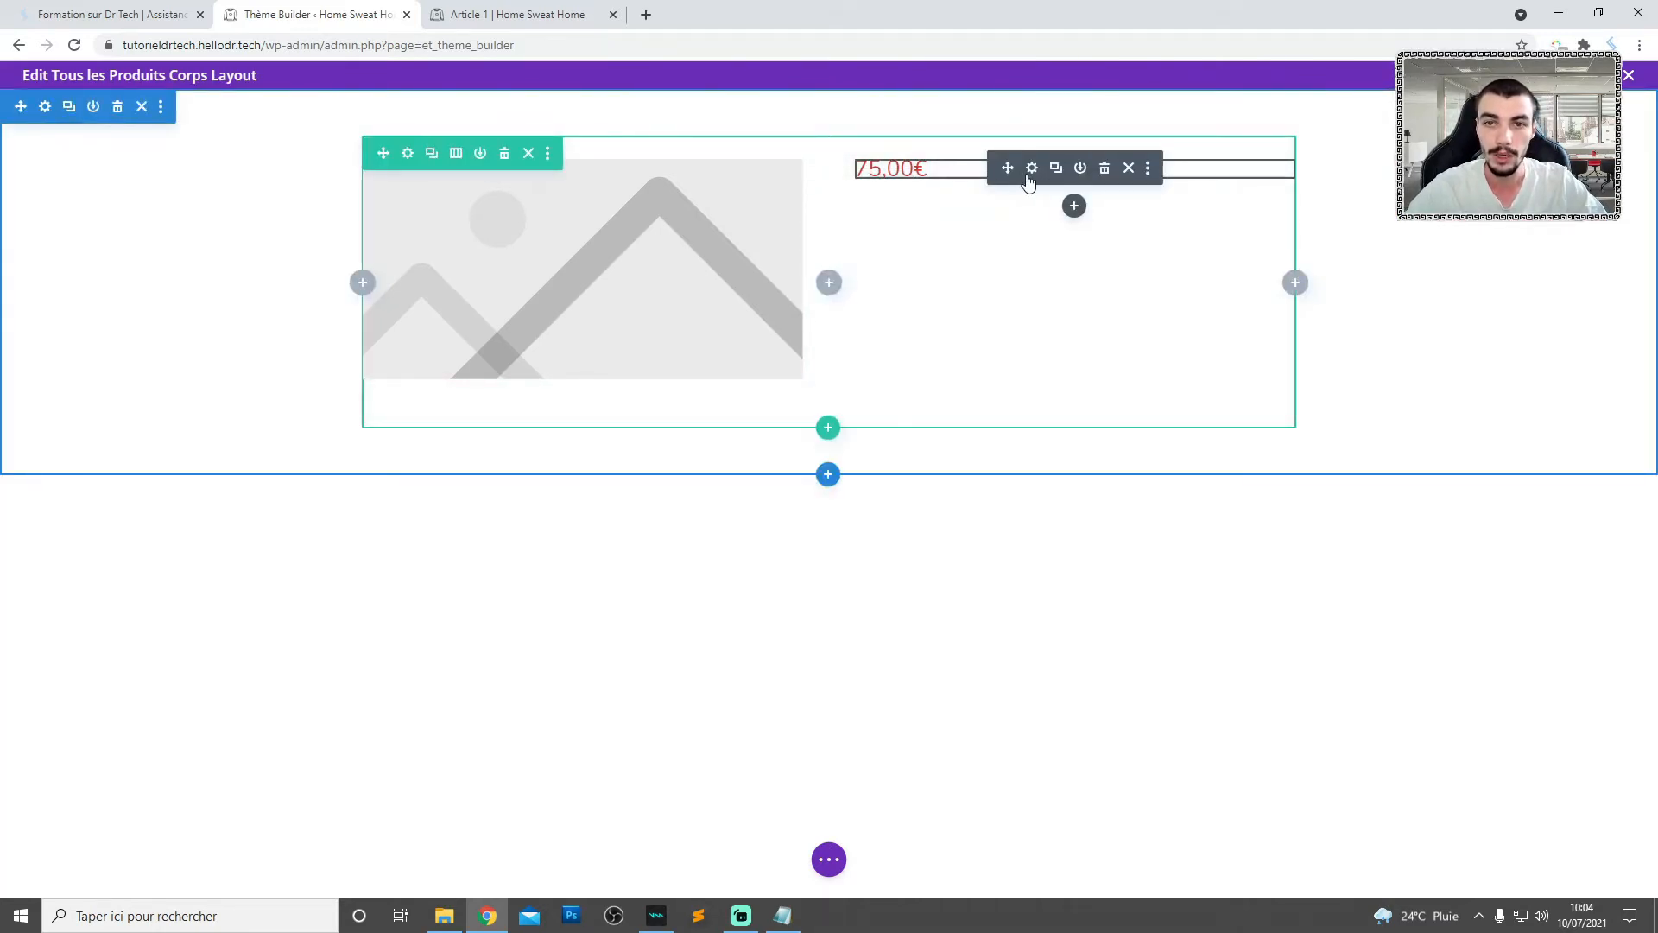
# - Add a Woo Description module below the price and save its default settings
pyautogui.click(1075, 207)
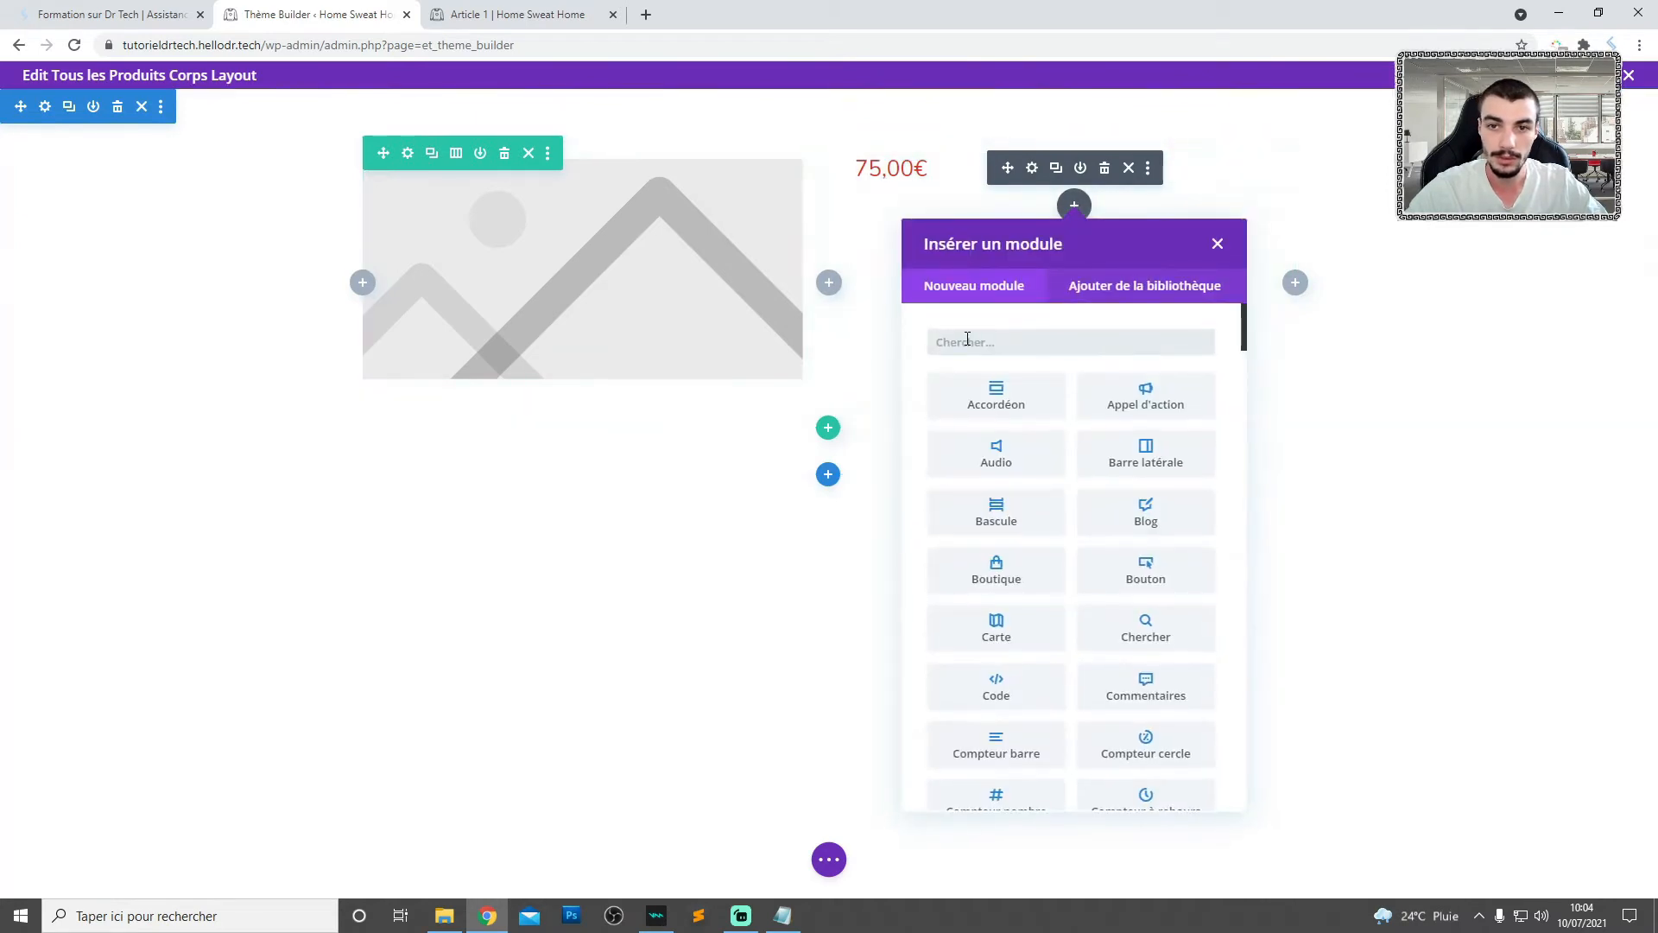
pyautogui.write('woo des')
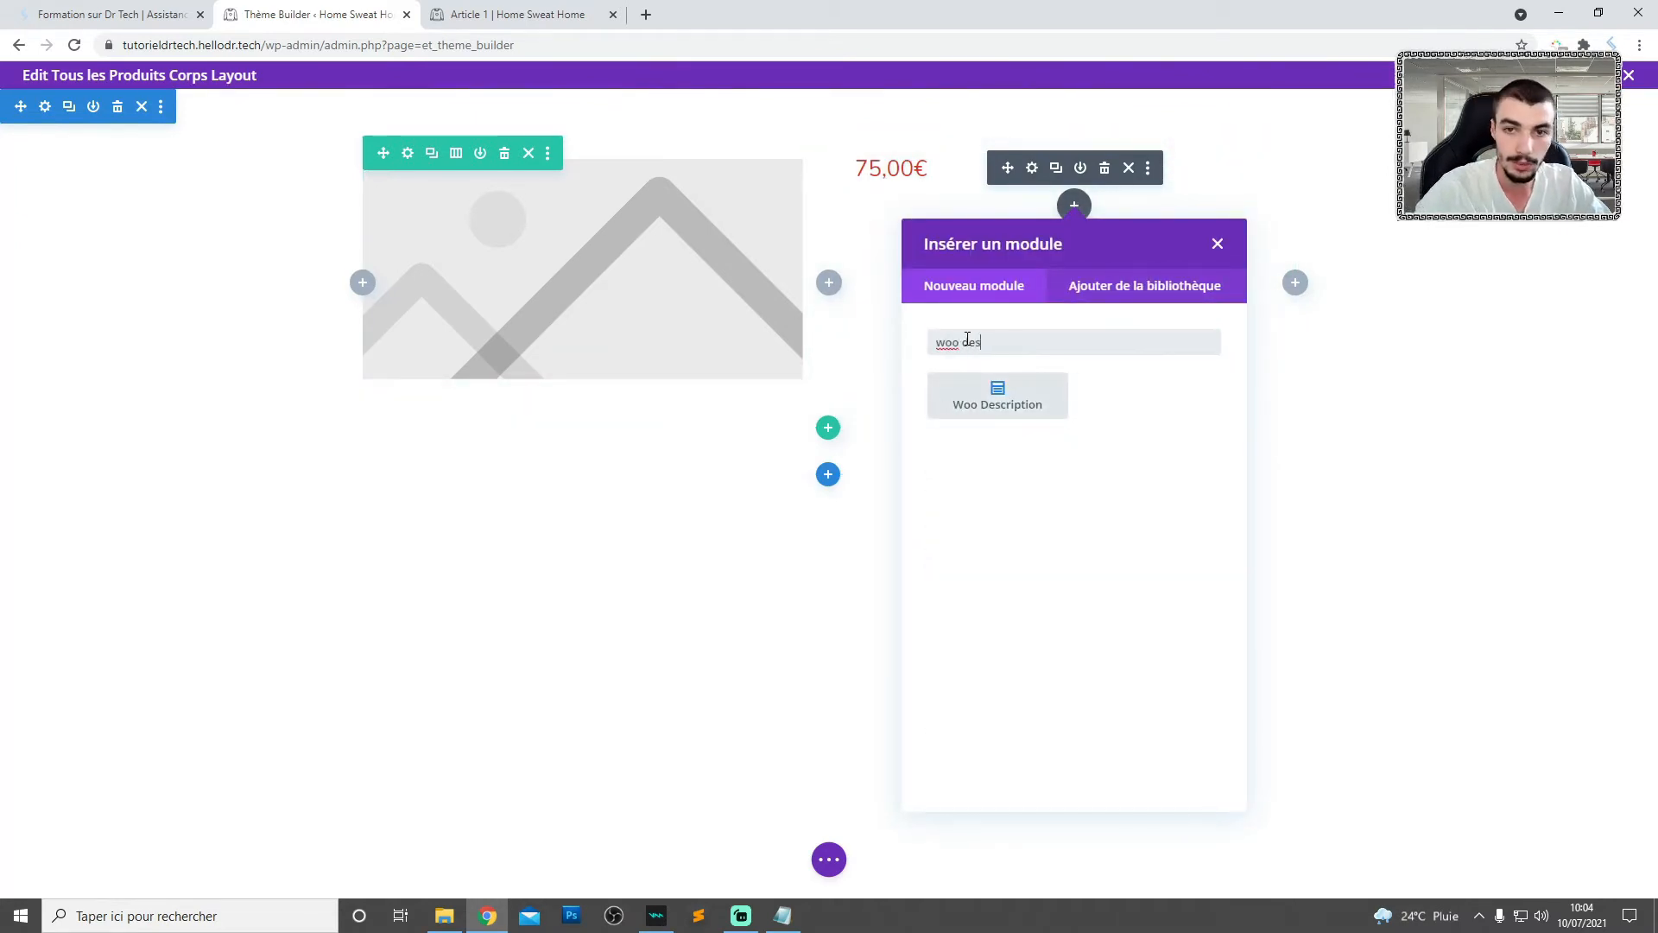
pyautogui.click(998, 397)
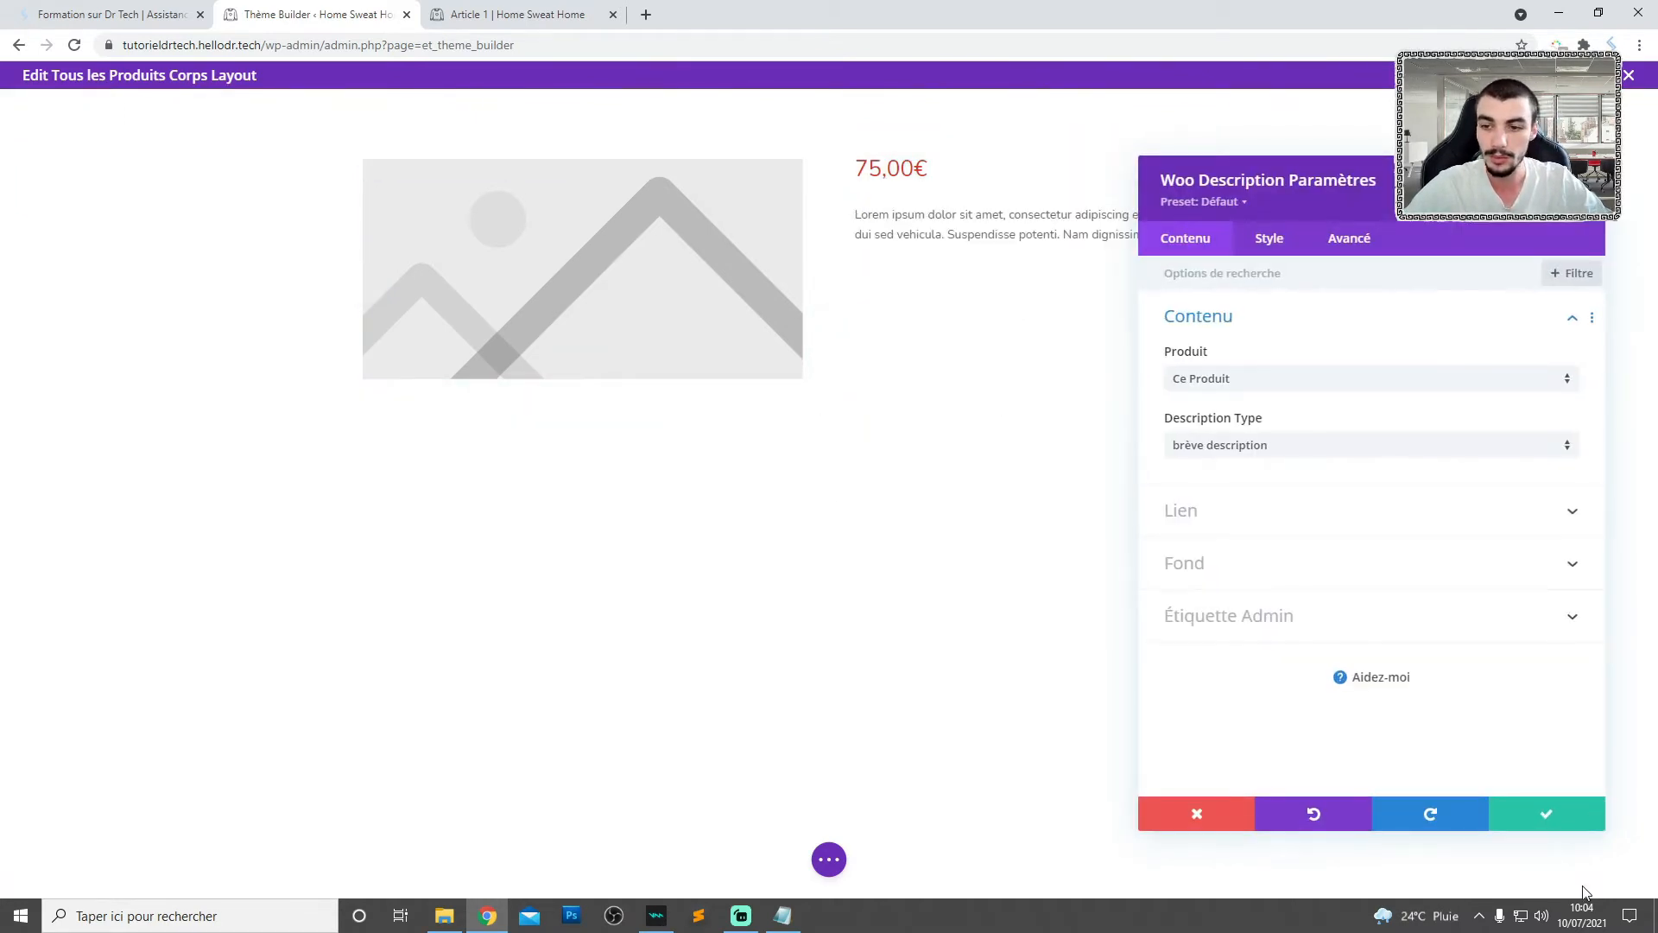
pyautogui.click(1547, 816)
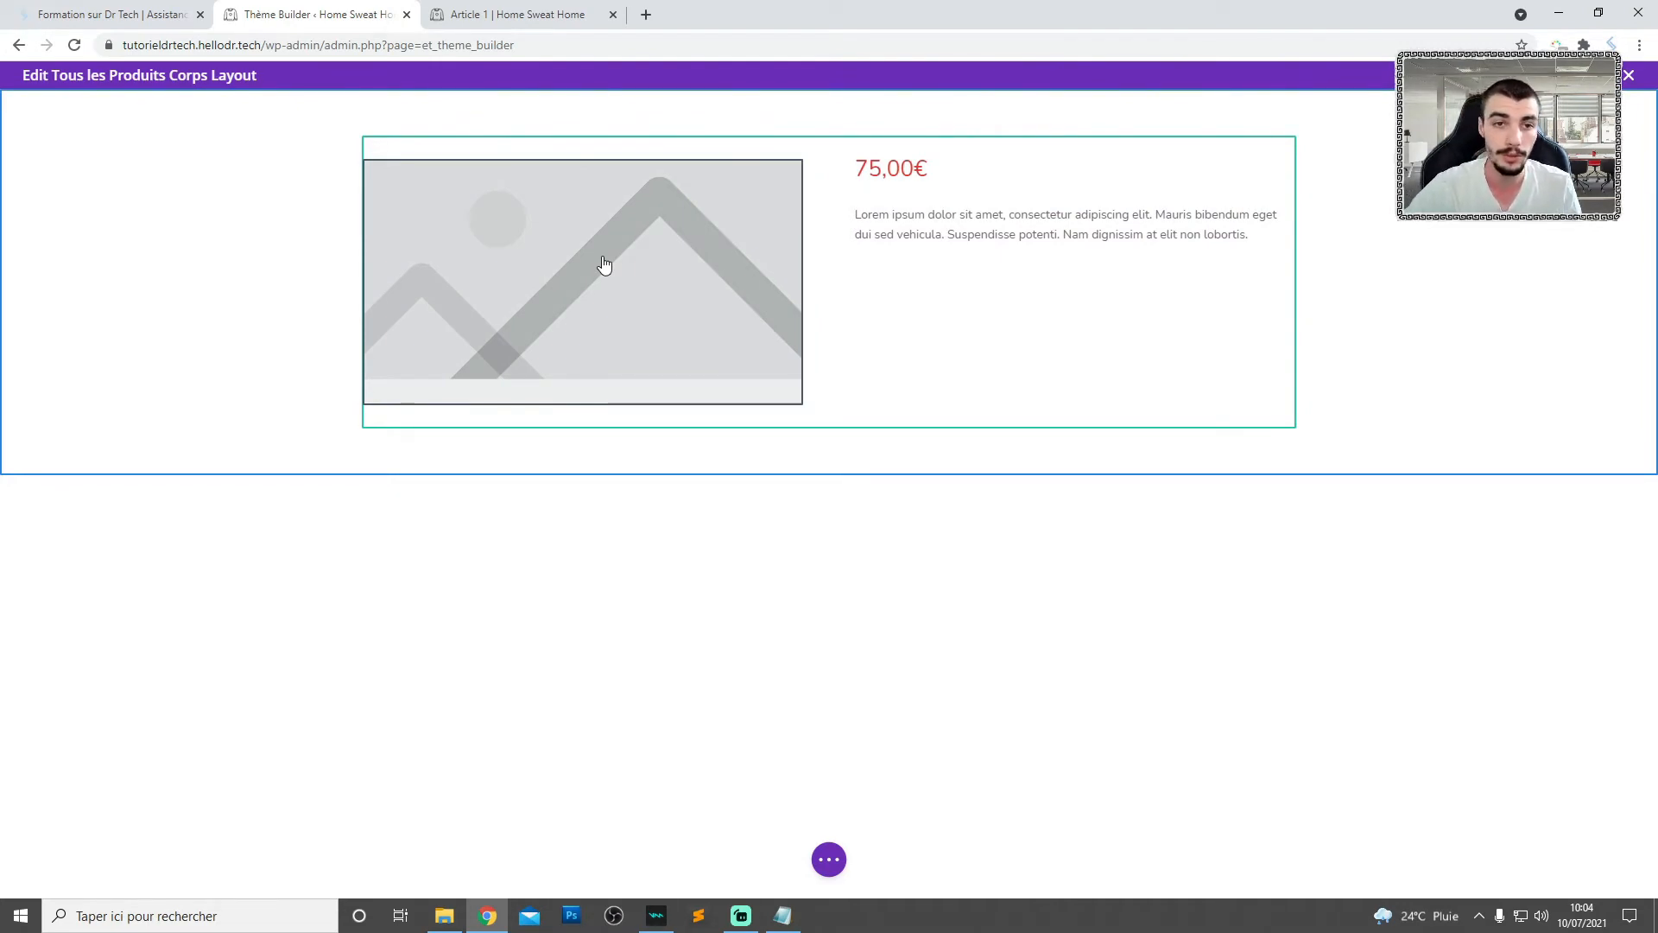
# - Add a standard Image module below the Woo Images module in the first column
pyautogui.click(567, 267)
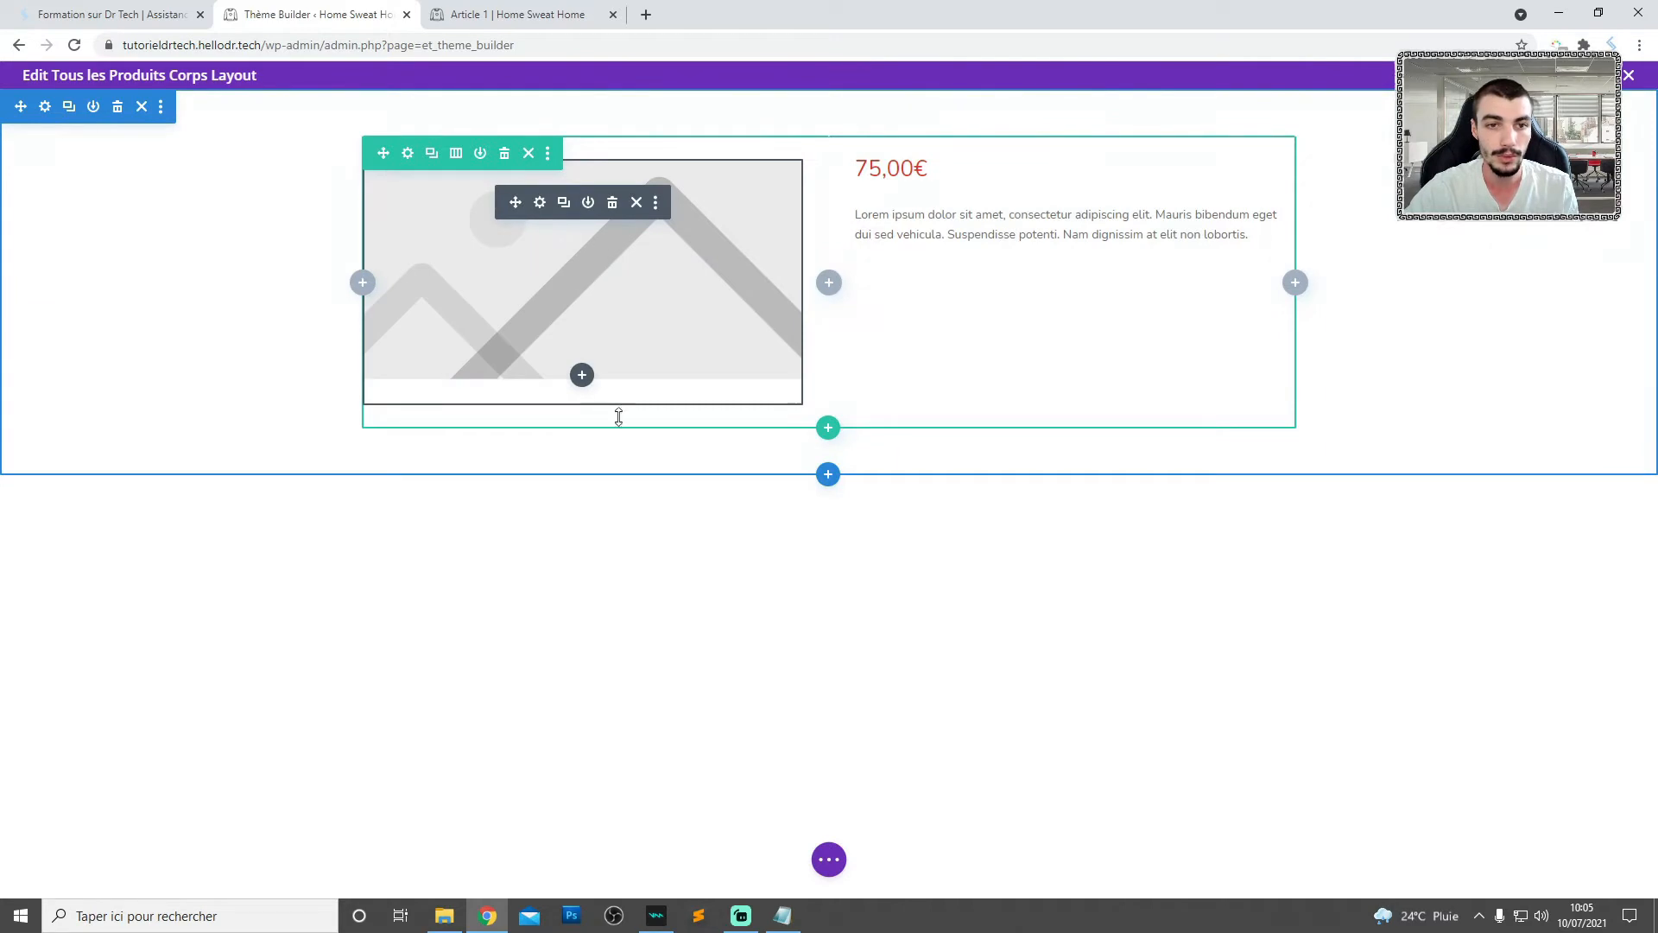
pyautogui.click(582, 375)
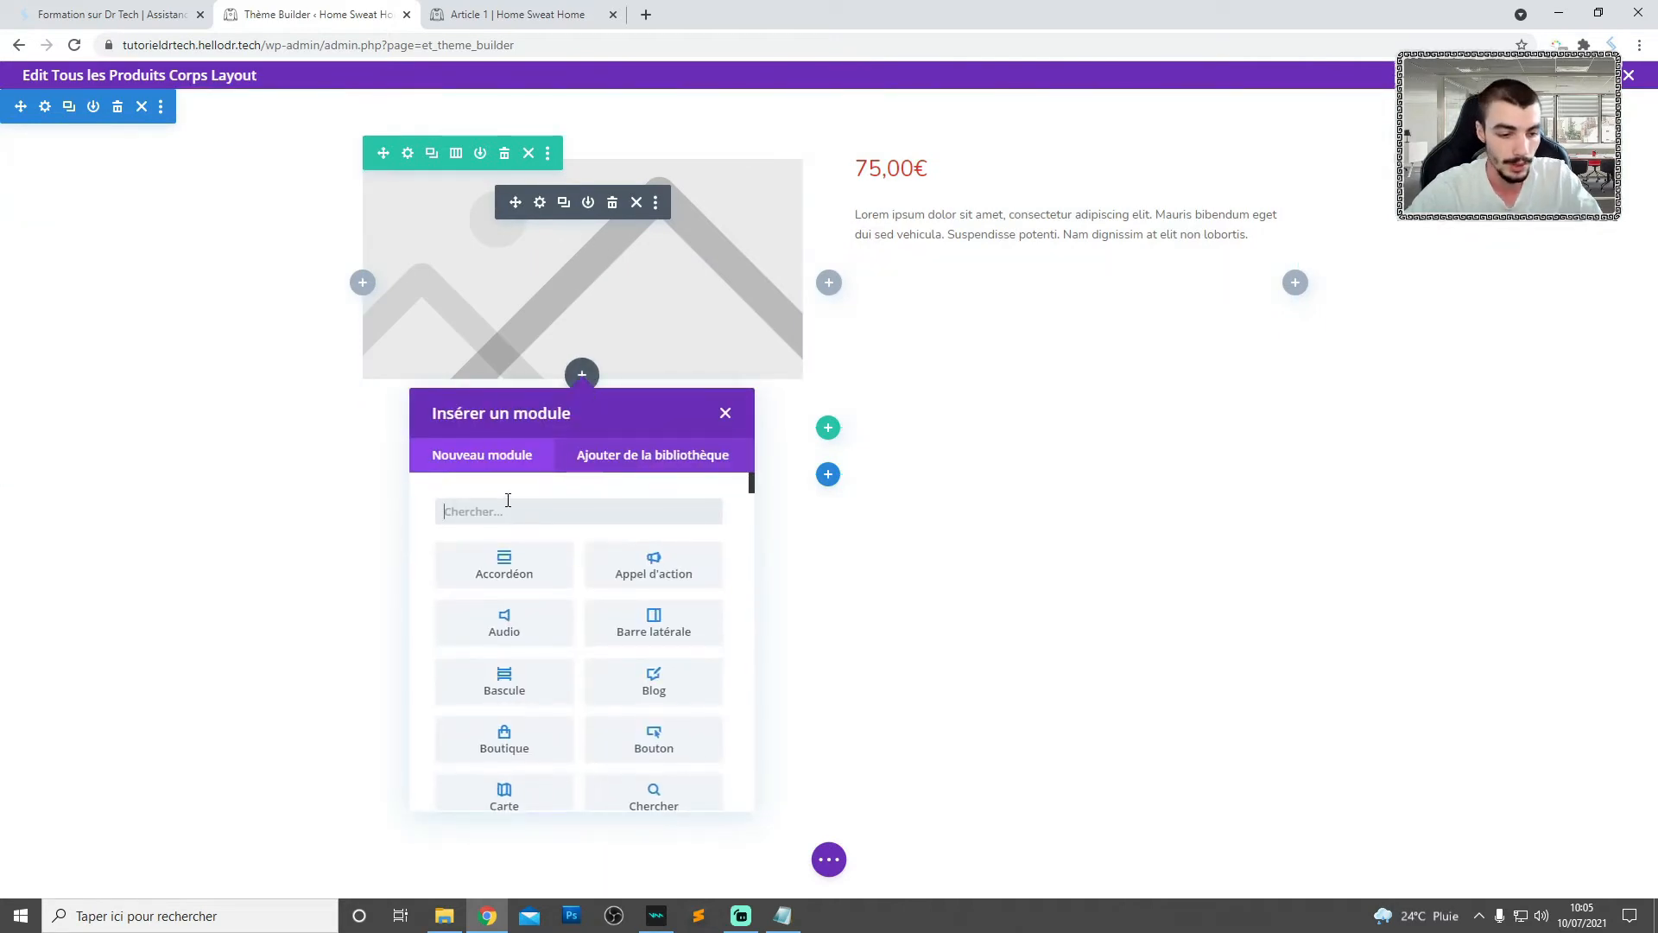
pyautogui.write('imag')
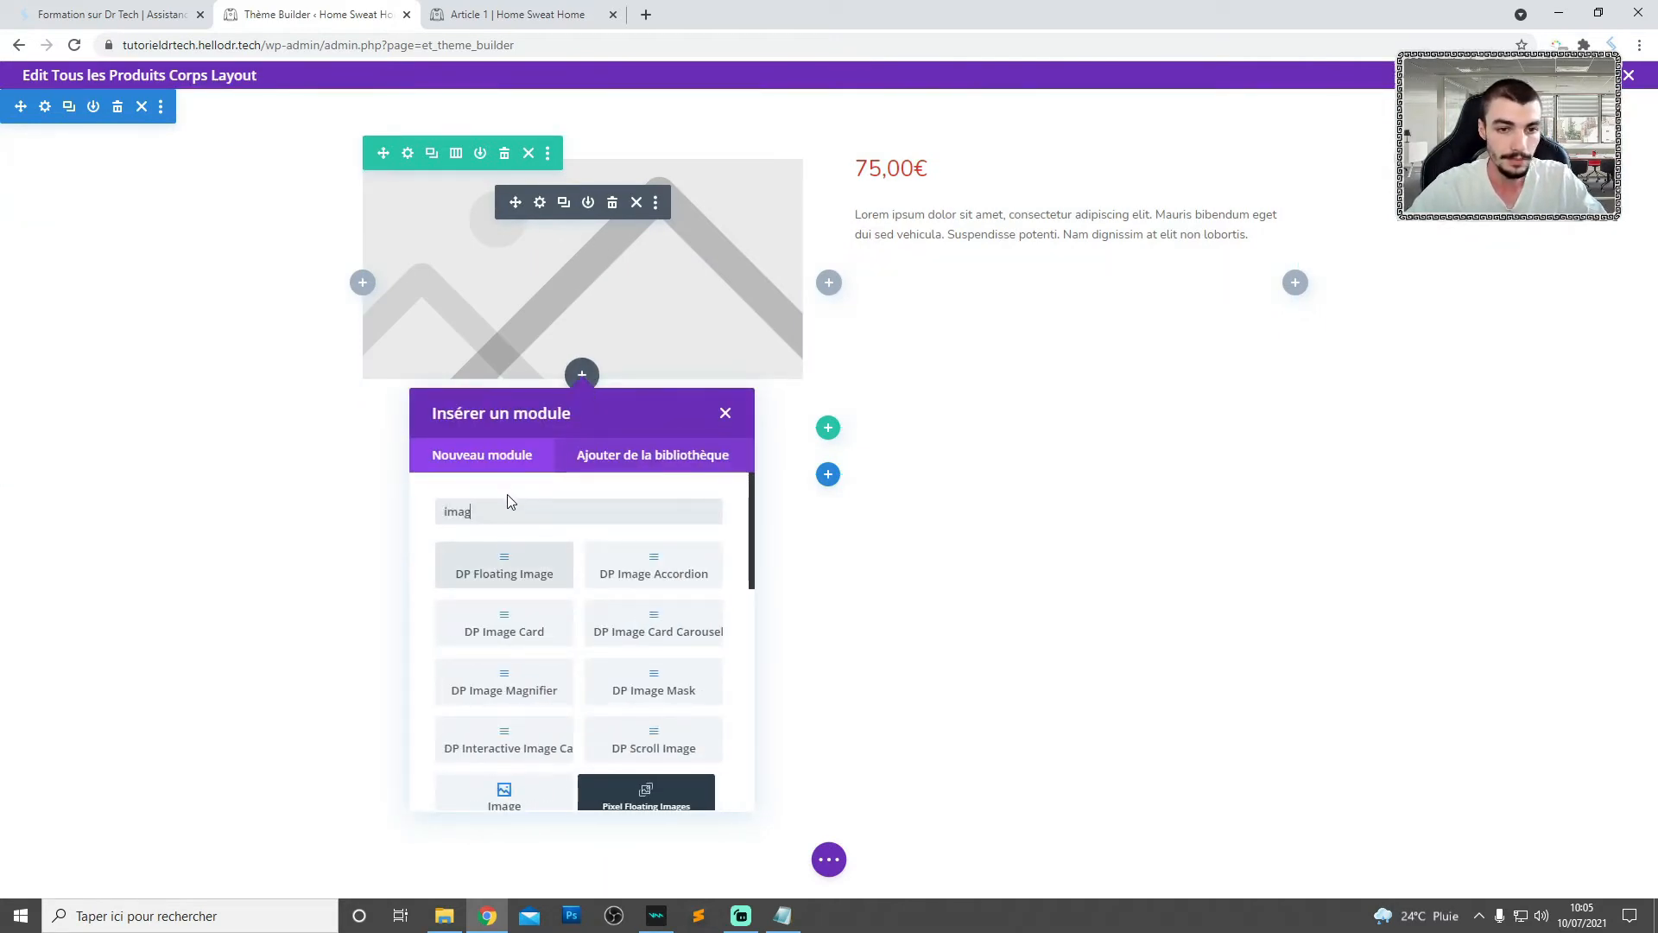
pyautogui.write('e')
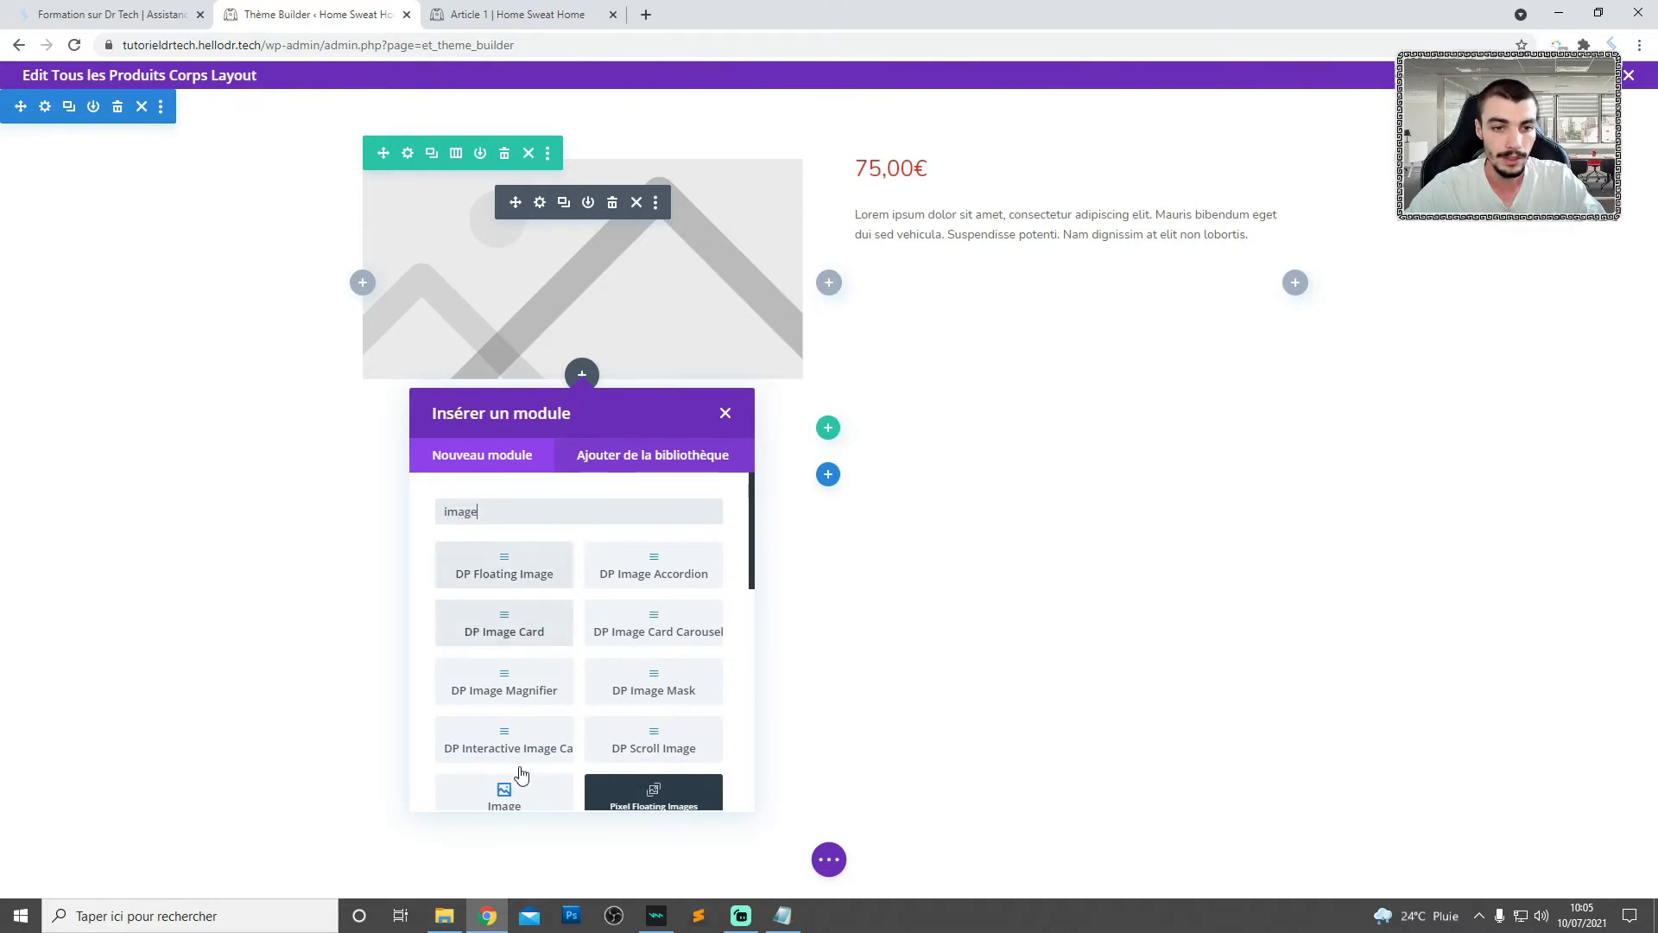
pyautogui.scroll(-2, 522, 774)
pyautogui.click(494, 638)
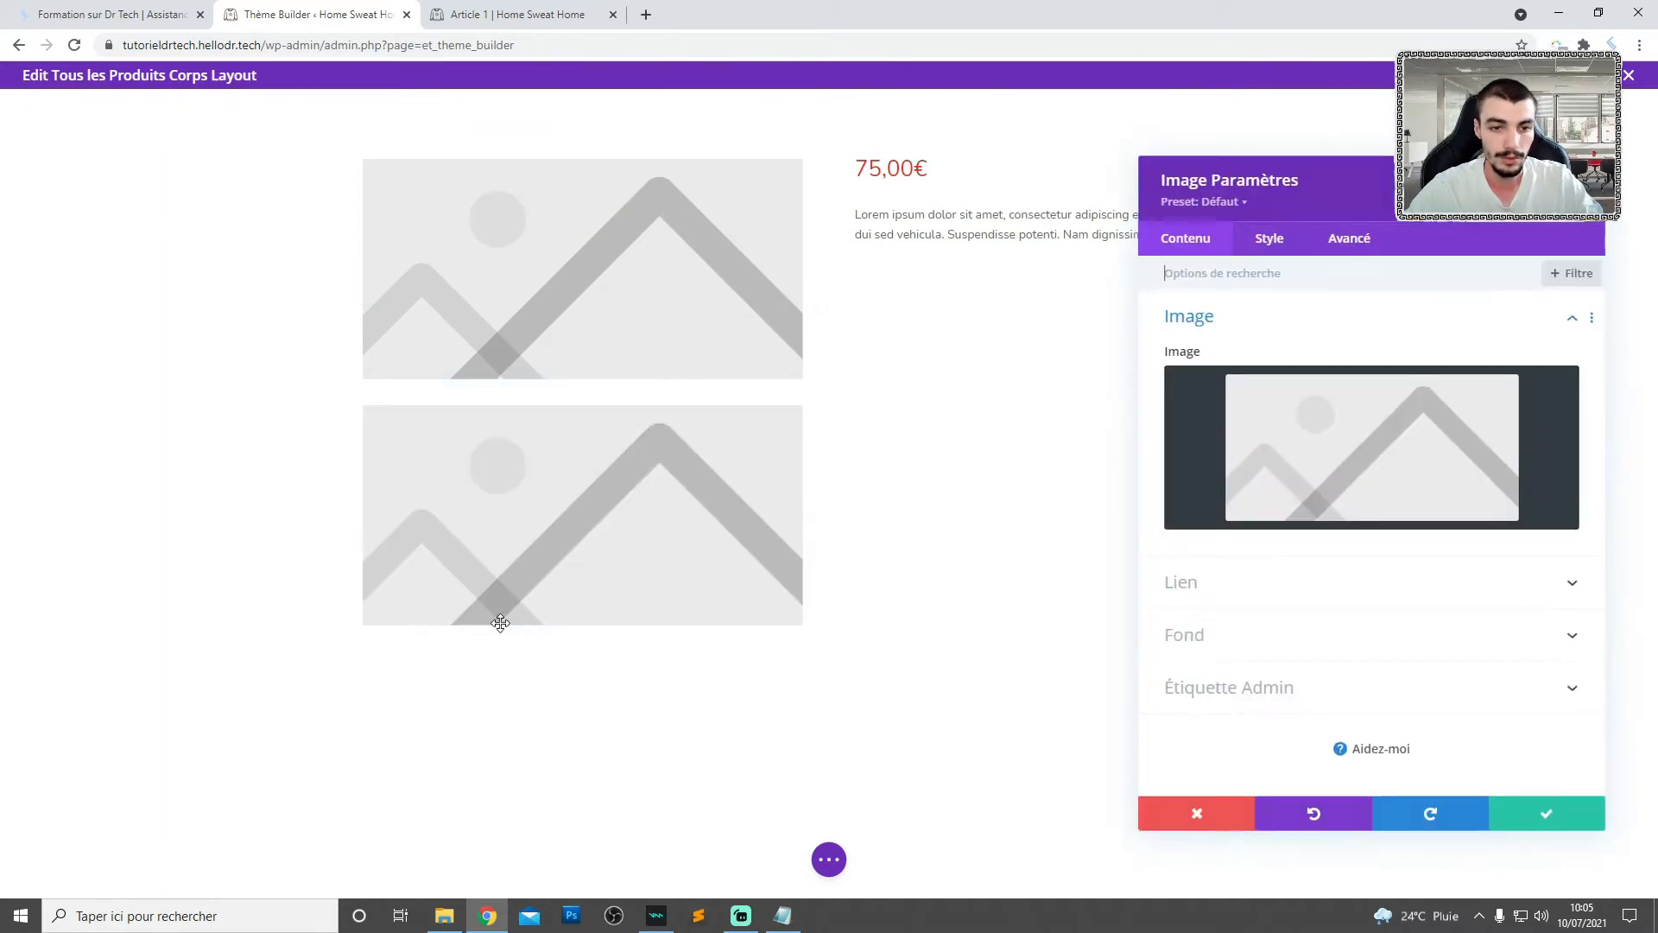
# - Load fleche.jpg from the media library as the Image module's picture
pyautogui.click(1290, 446)
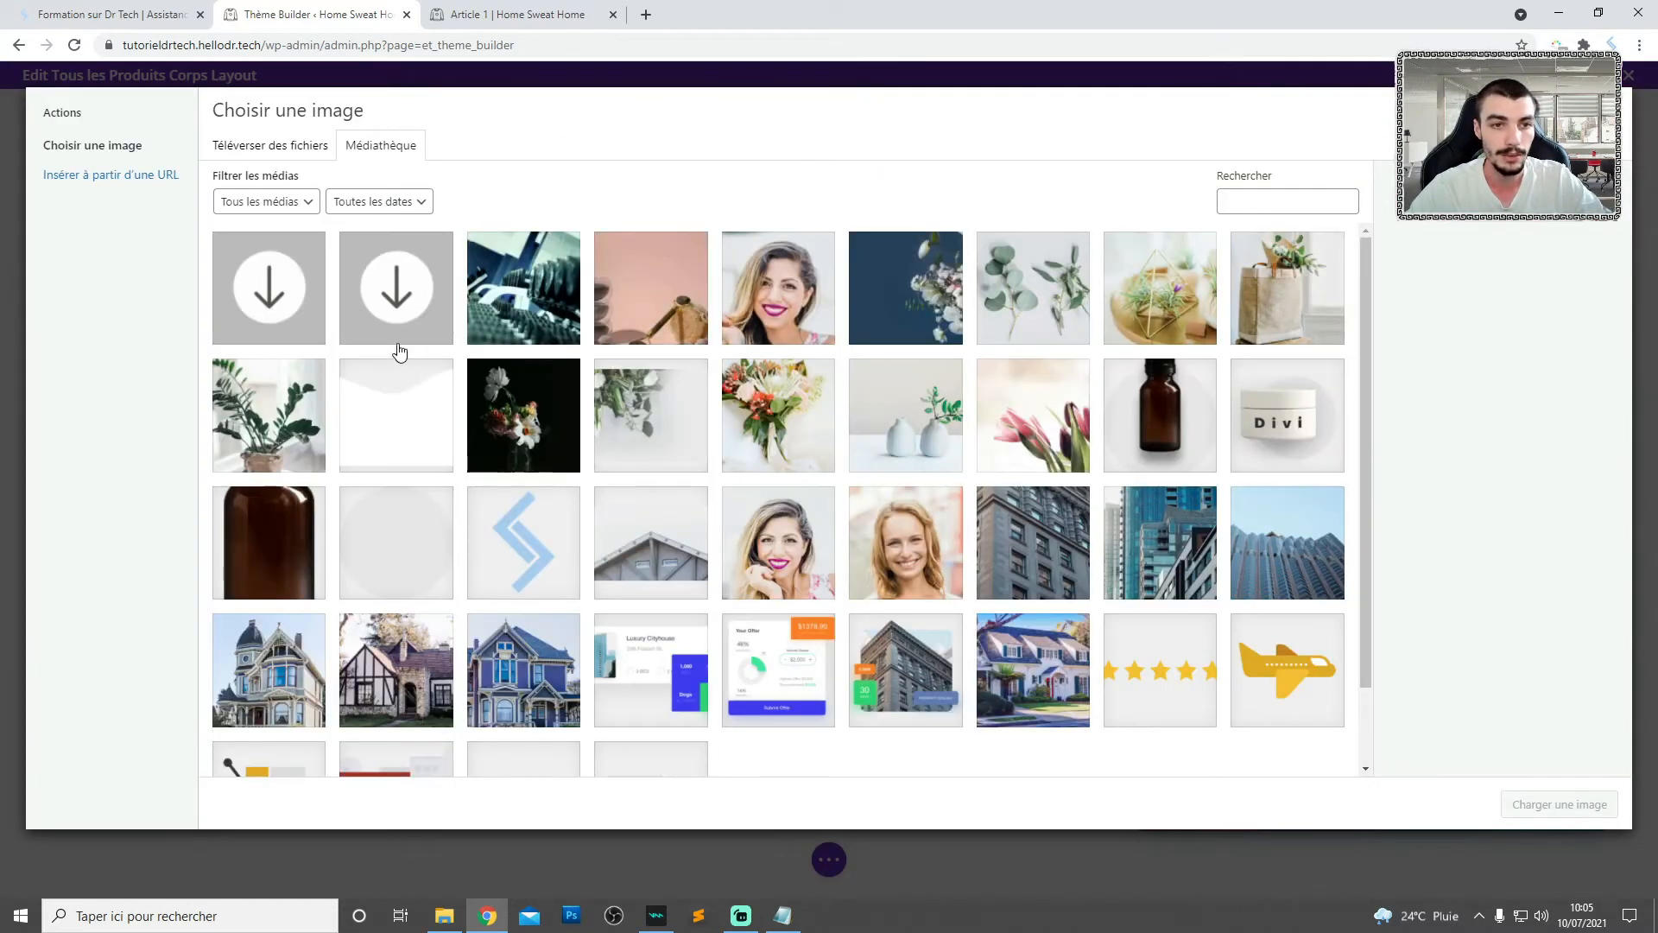
pyautogui.click(285, 311)
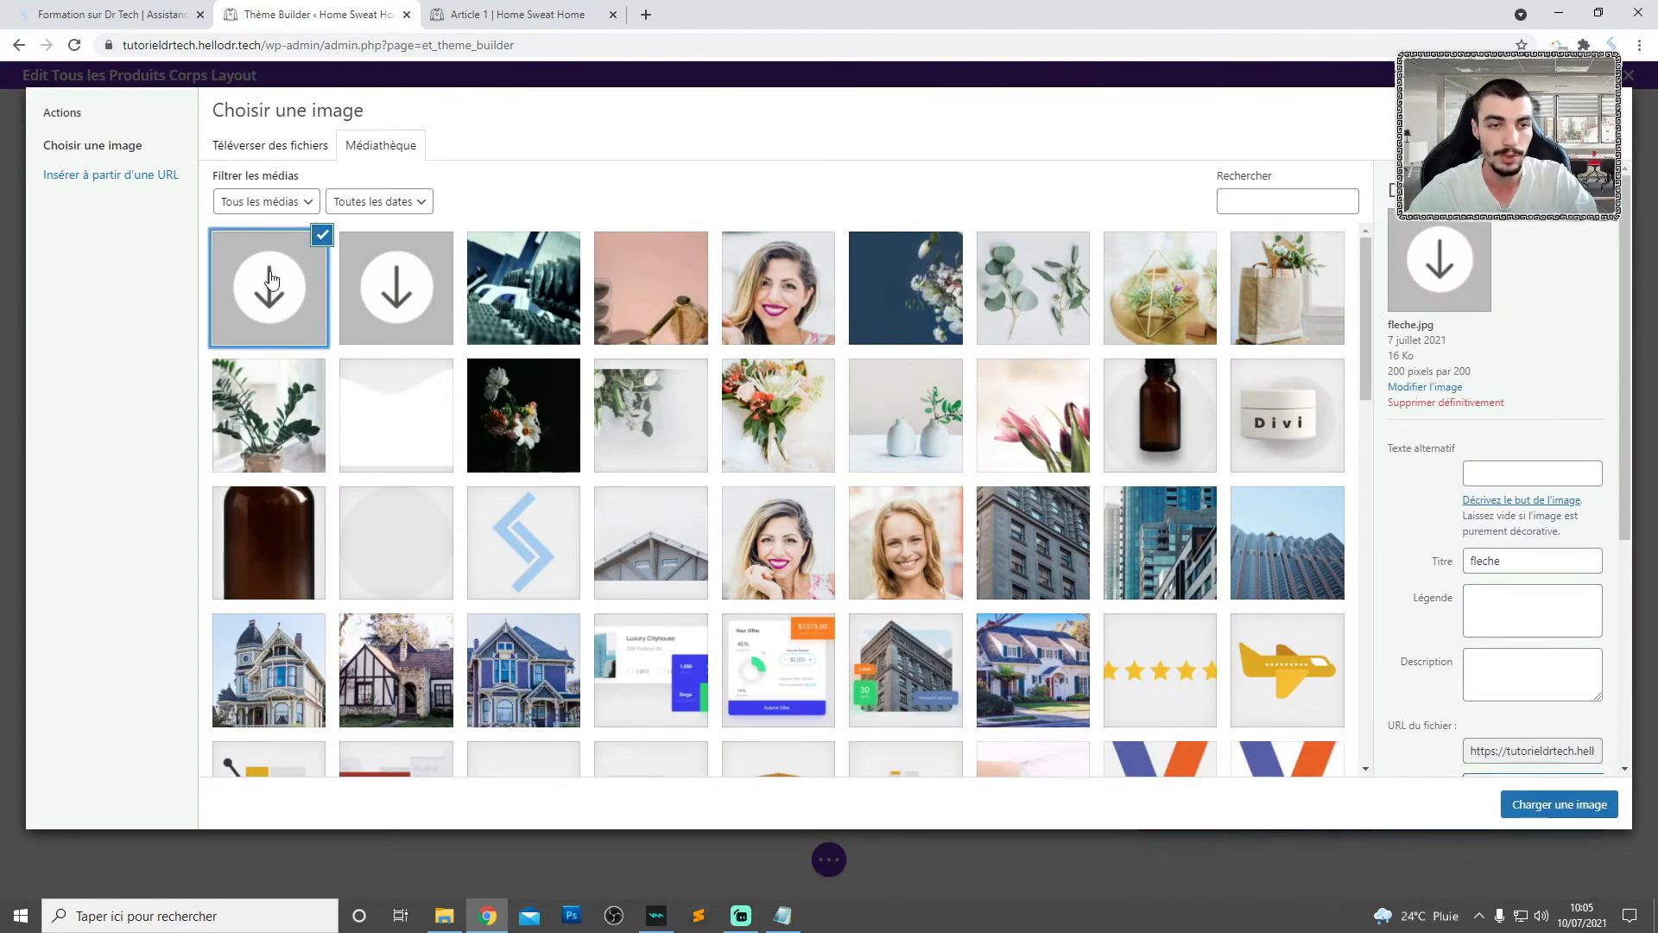
pyautogui.click(414, 311)
pyautogui.moveTo(1445, 326); pyautogui.dragTo(1460, 328)
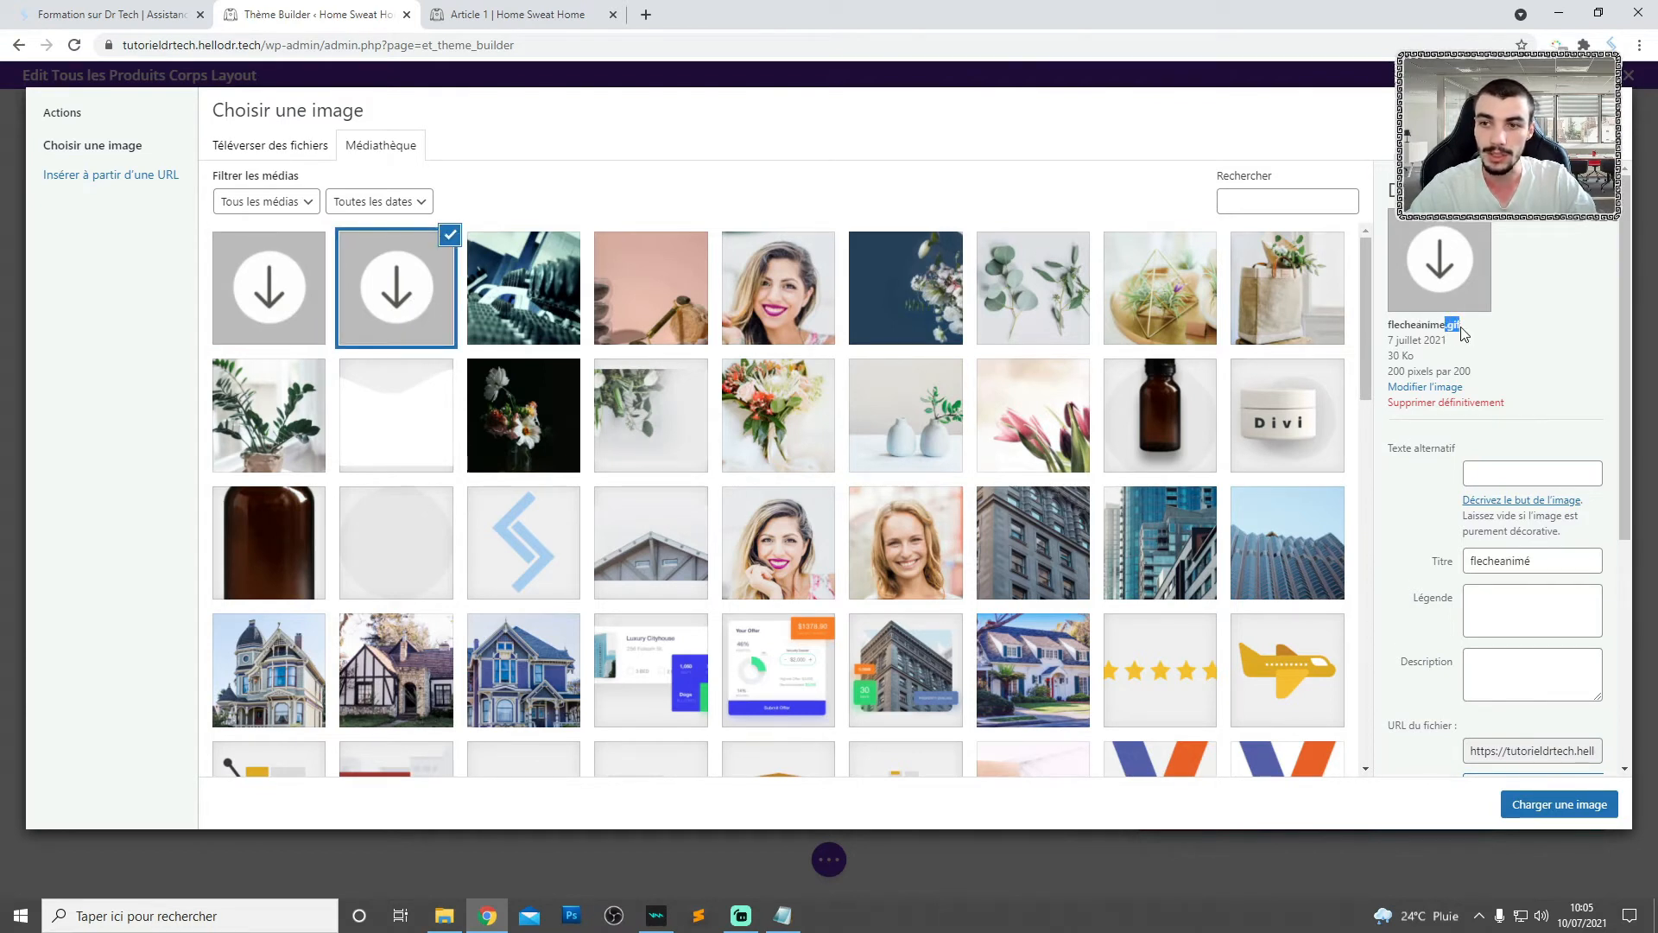
pyautogui.click(1513, 283)
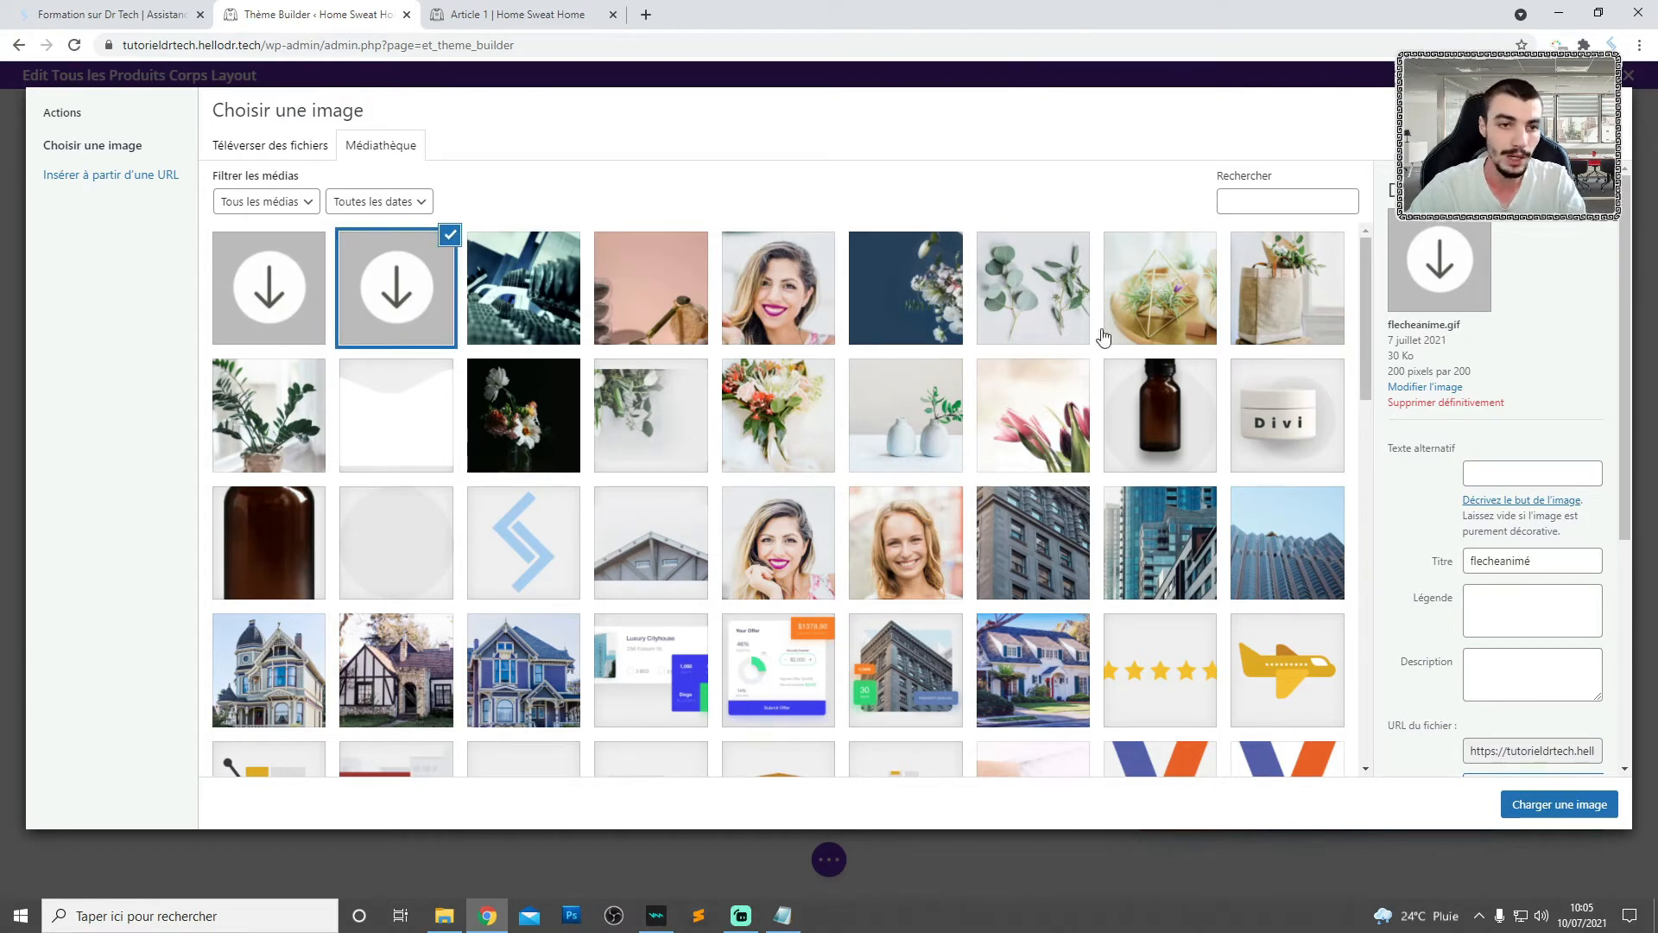
pyautogui.click(301, 302)
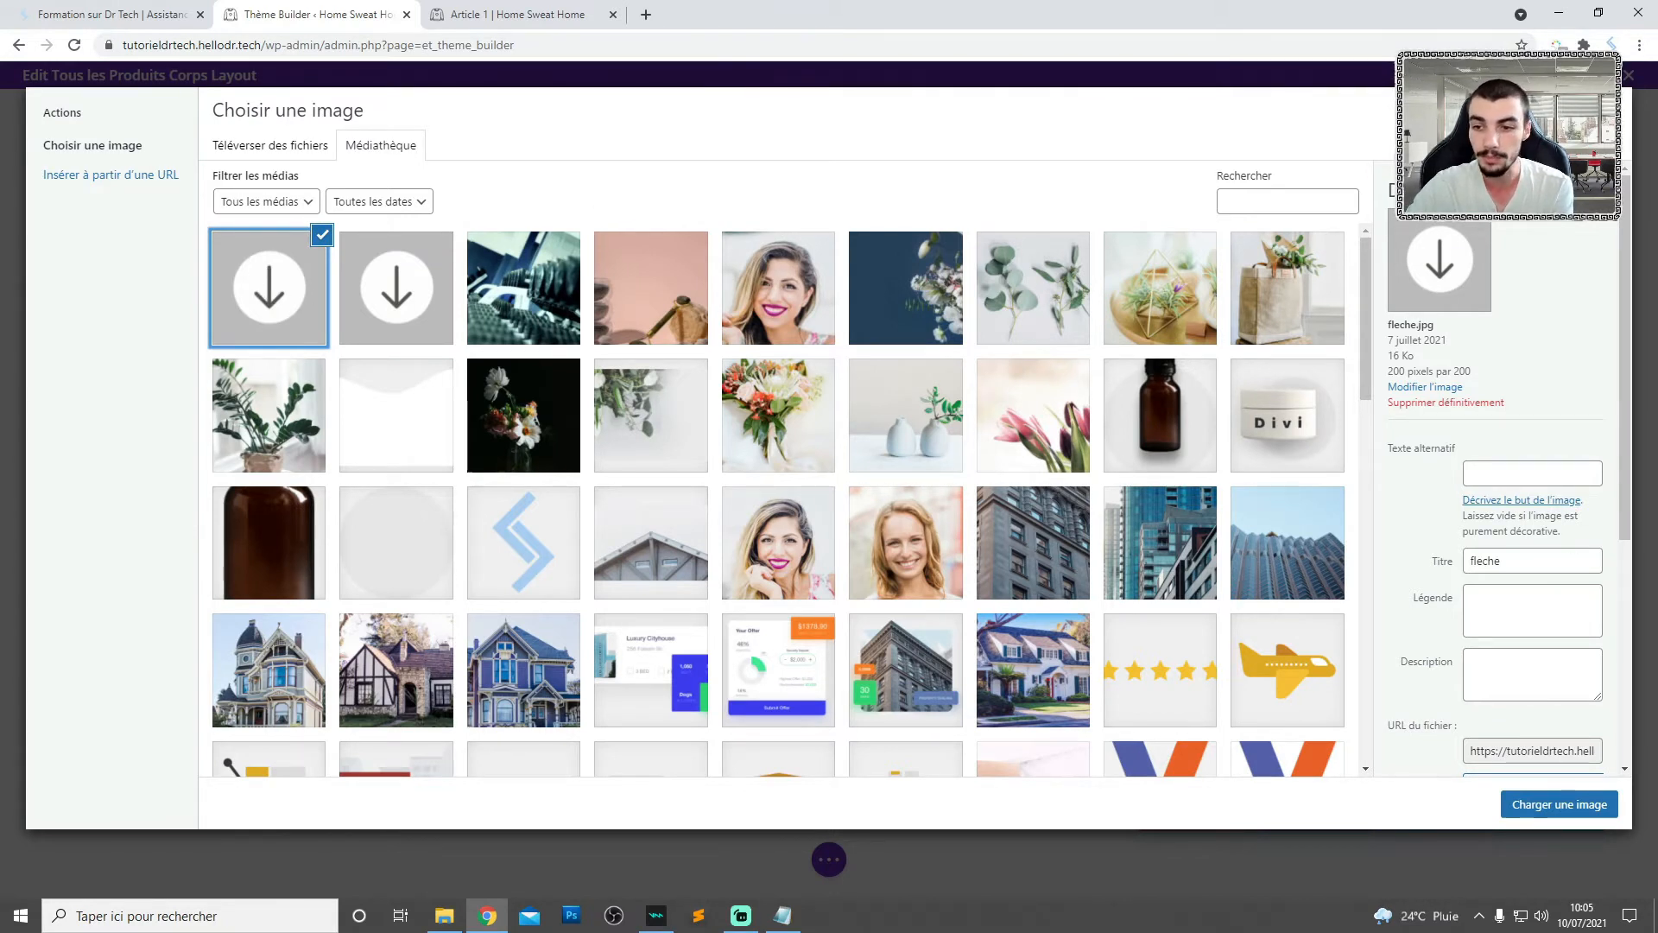
pyautogui.click(1526, 809)
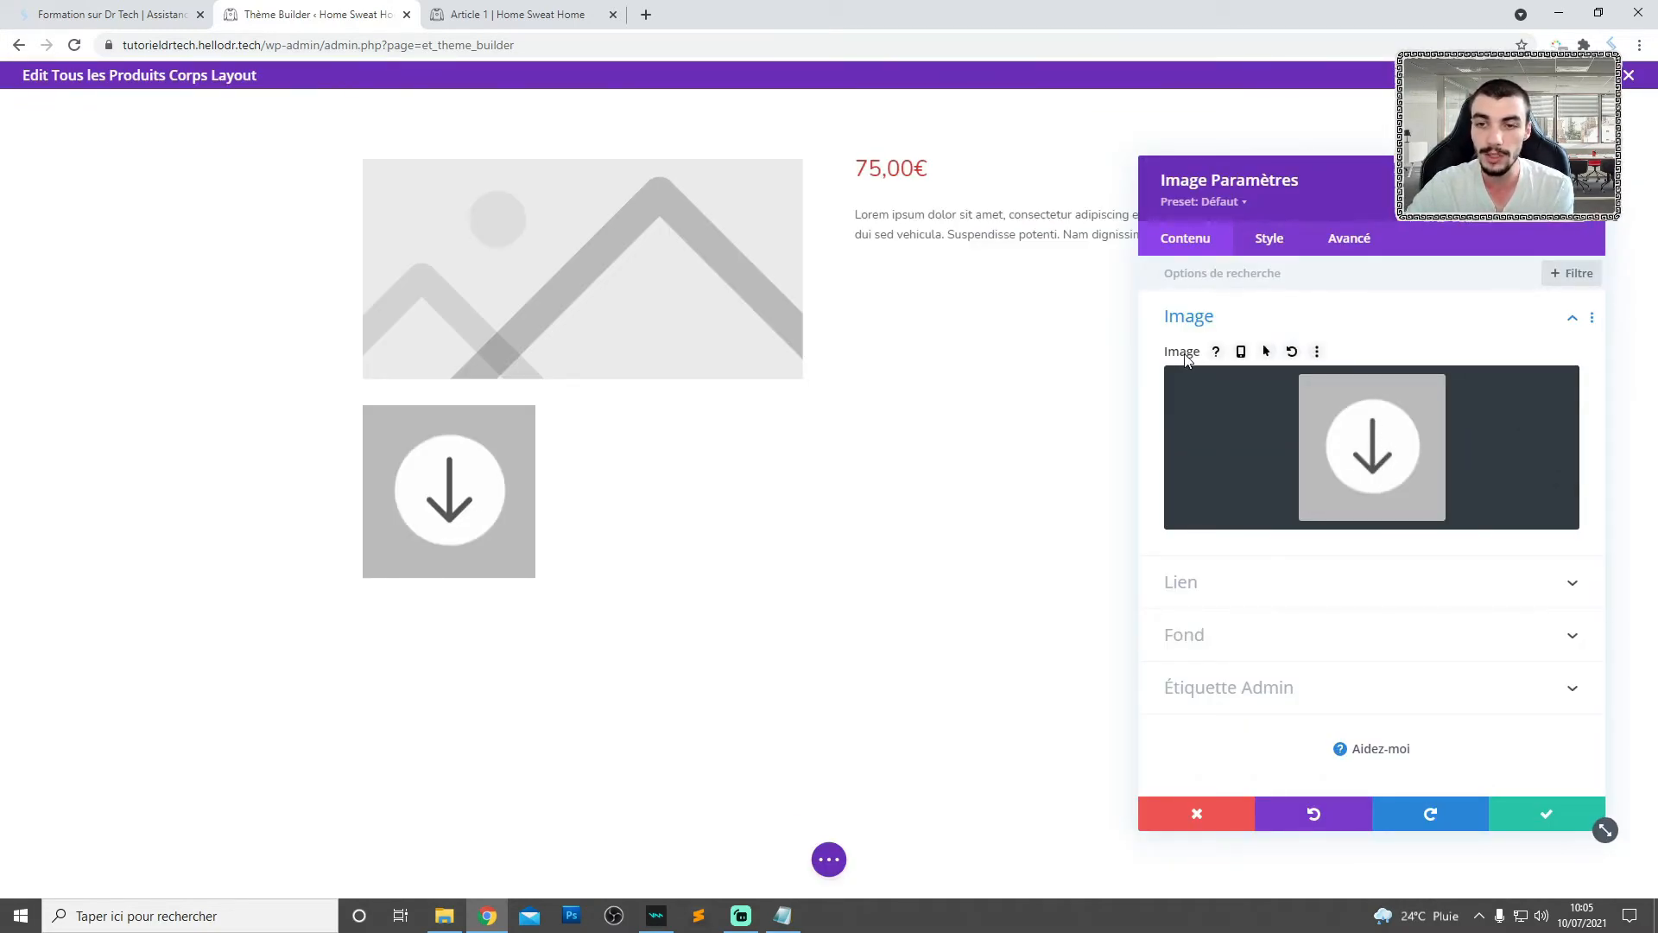
# - Enable a hover state for the Image module's picture, load flecheanime.gif for it, and save the module settings
pyautogui.click(1265, 352)
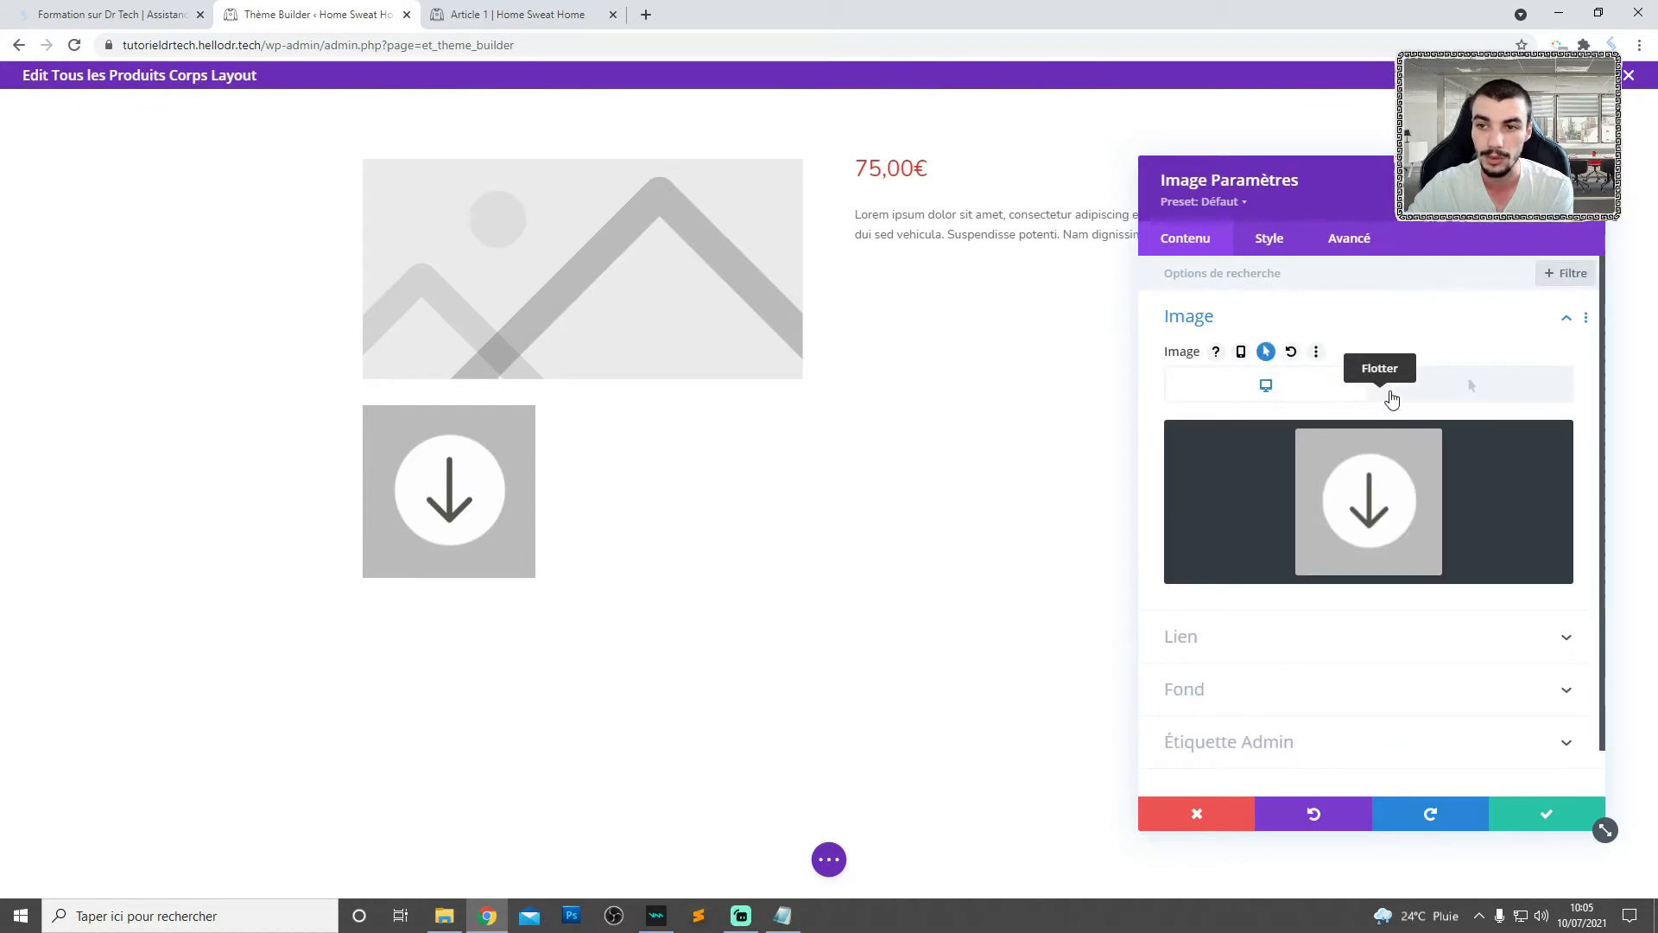
pyautogui.click(1464, 394)
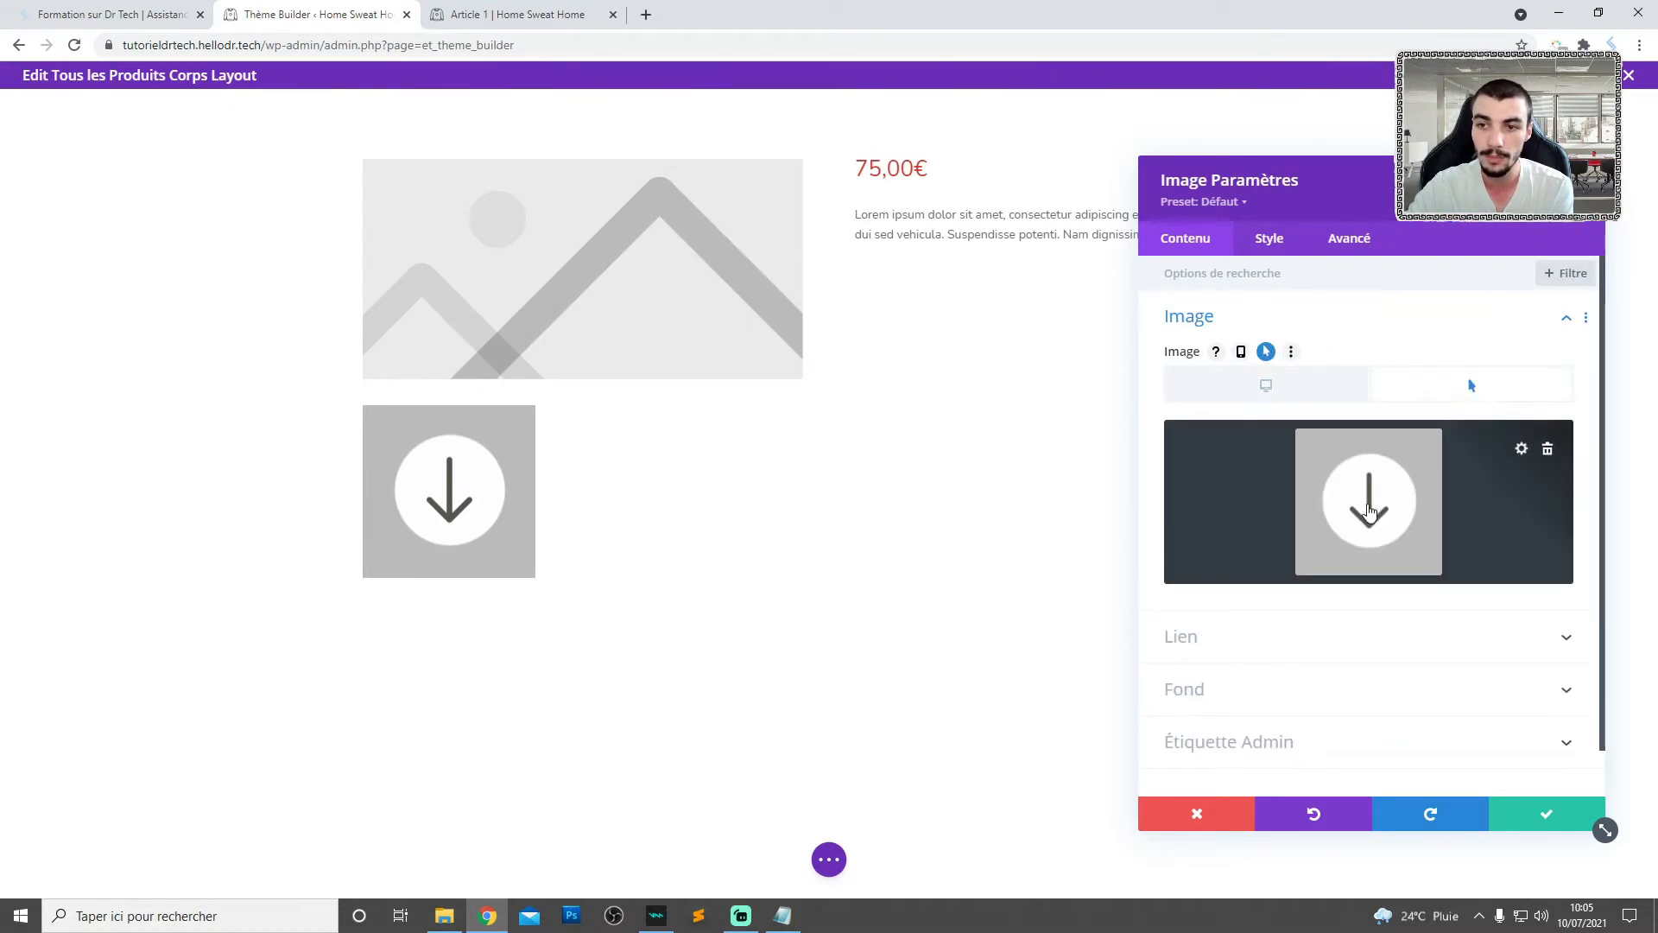
pyautogui.click(1368, 508)
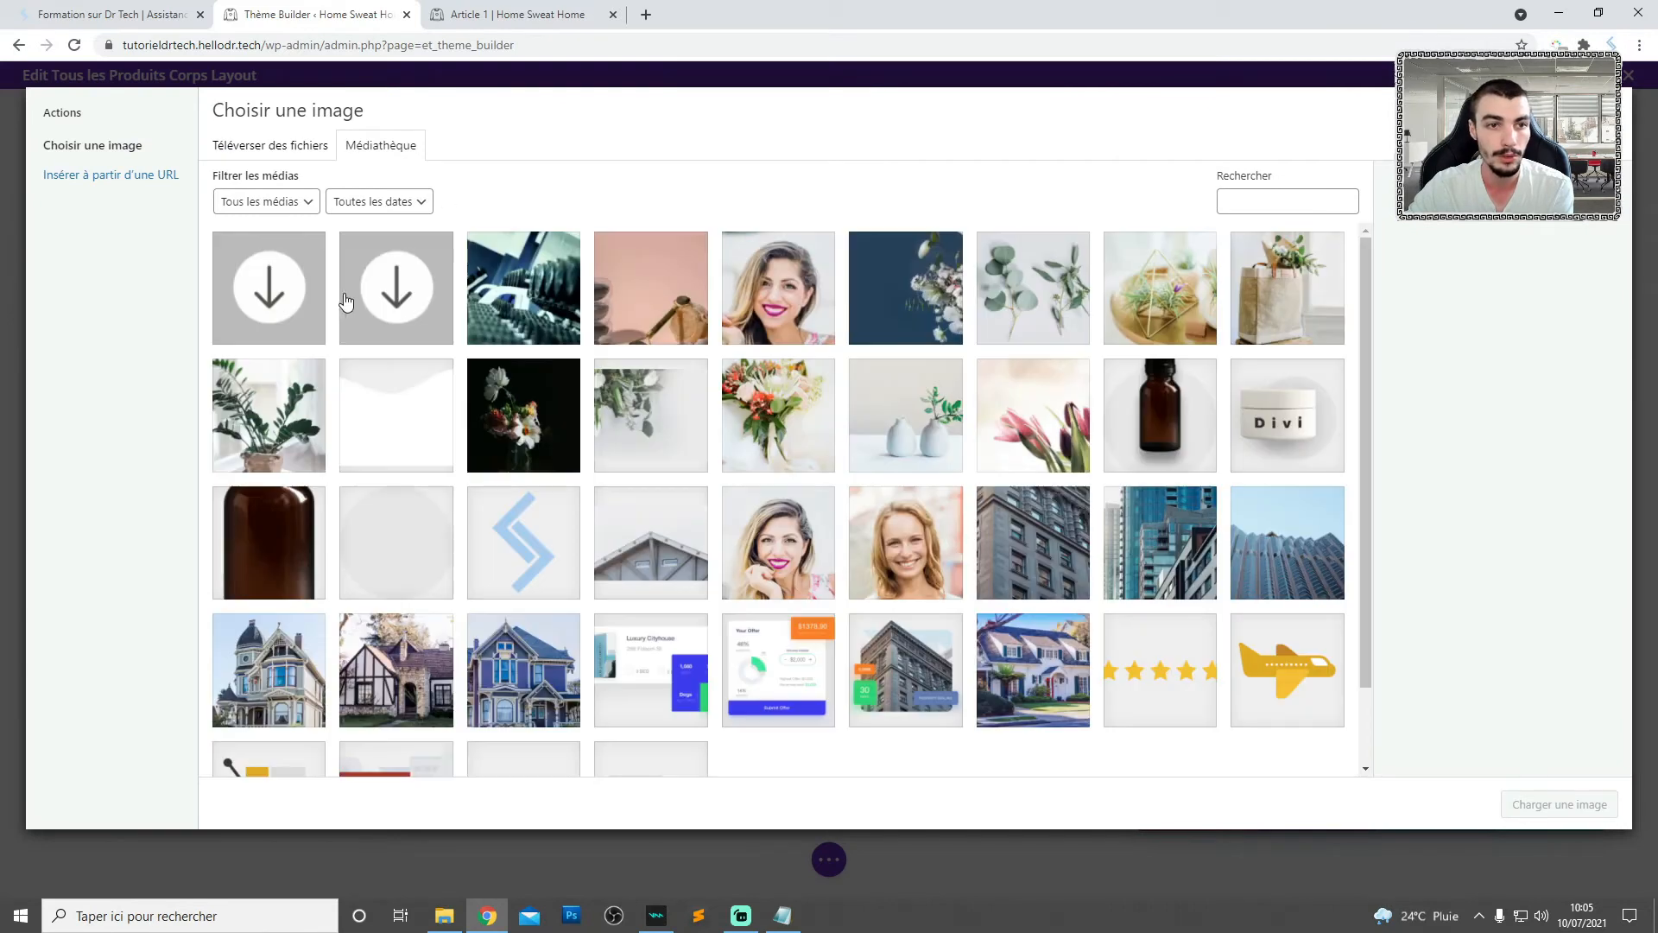
pyautogui.click(393, 298)
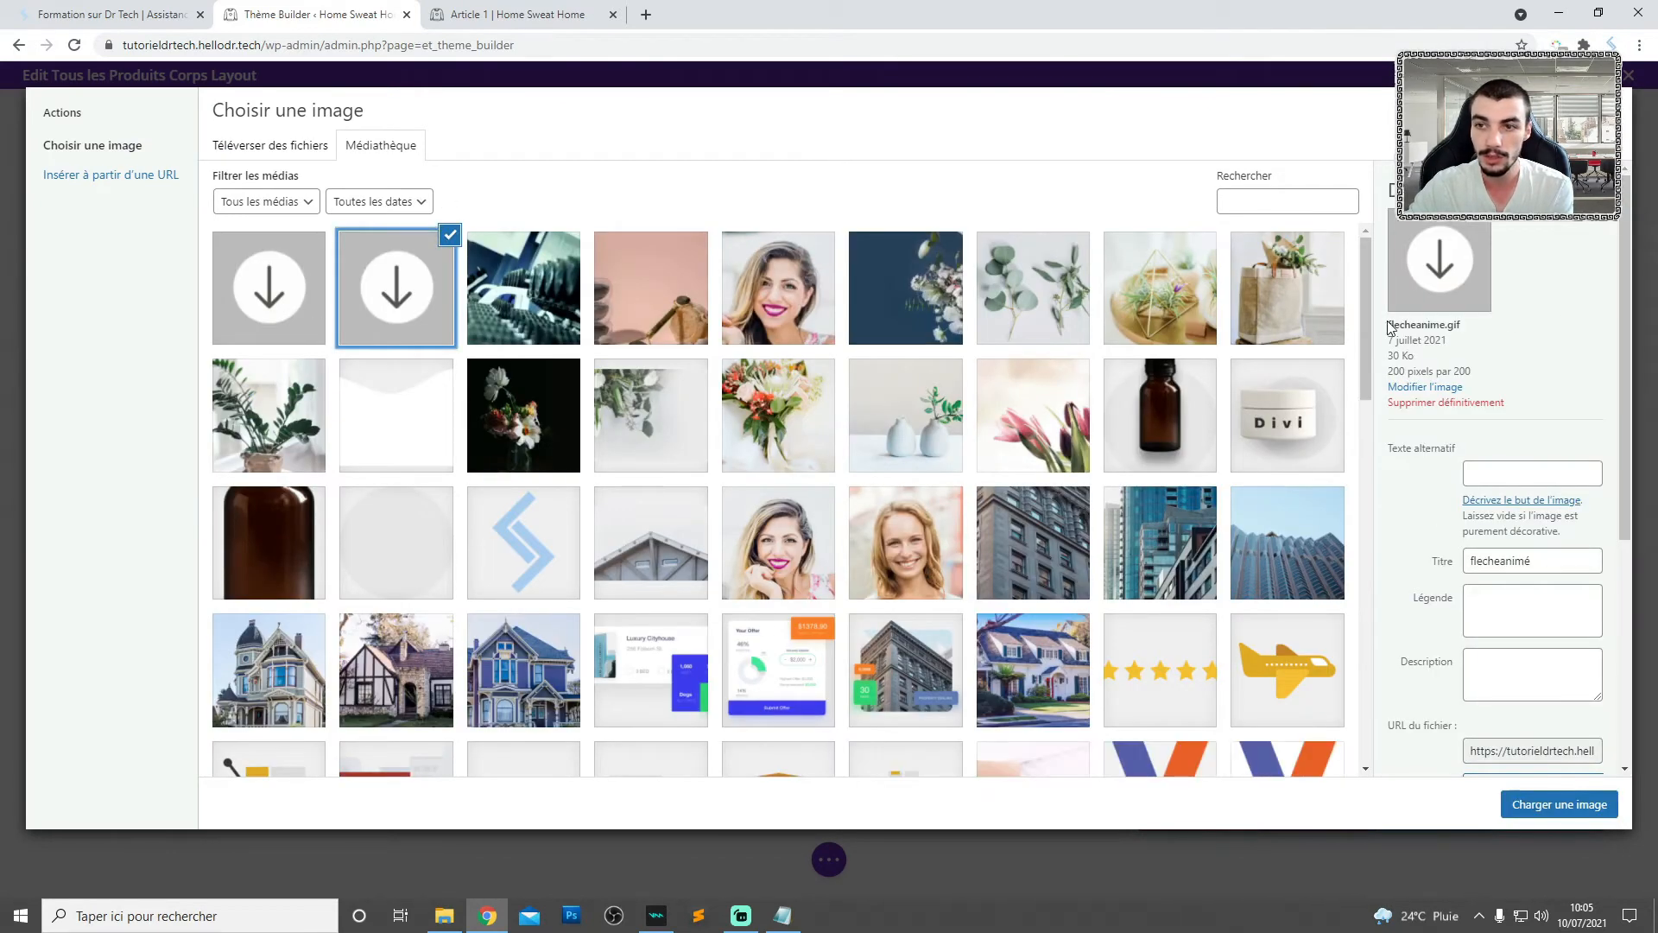
pyautogui.click(1559, 808)
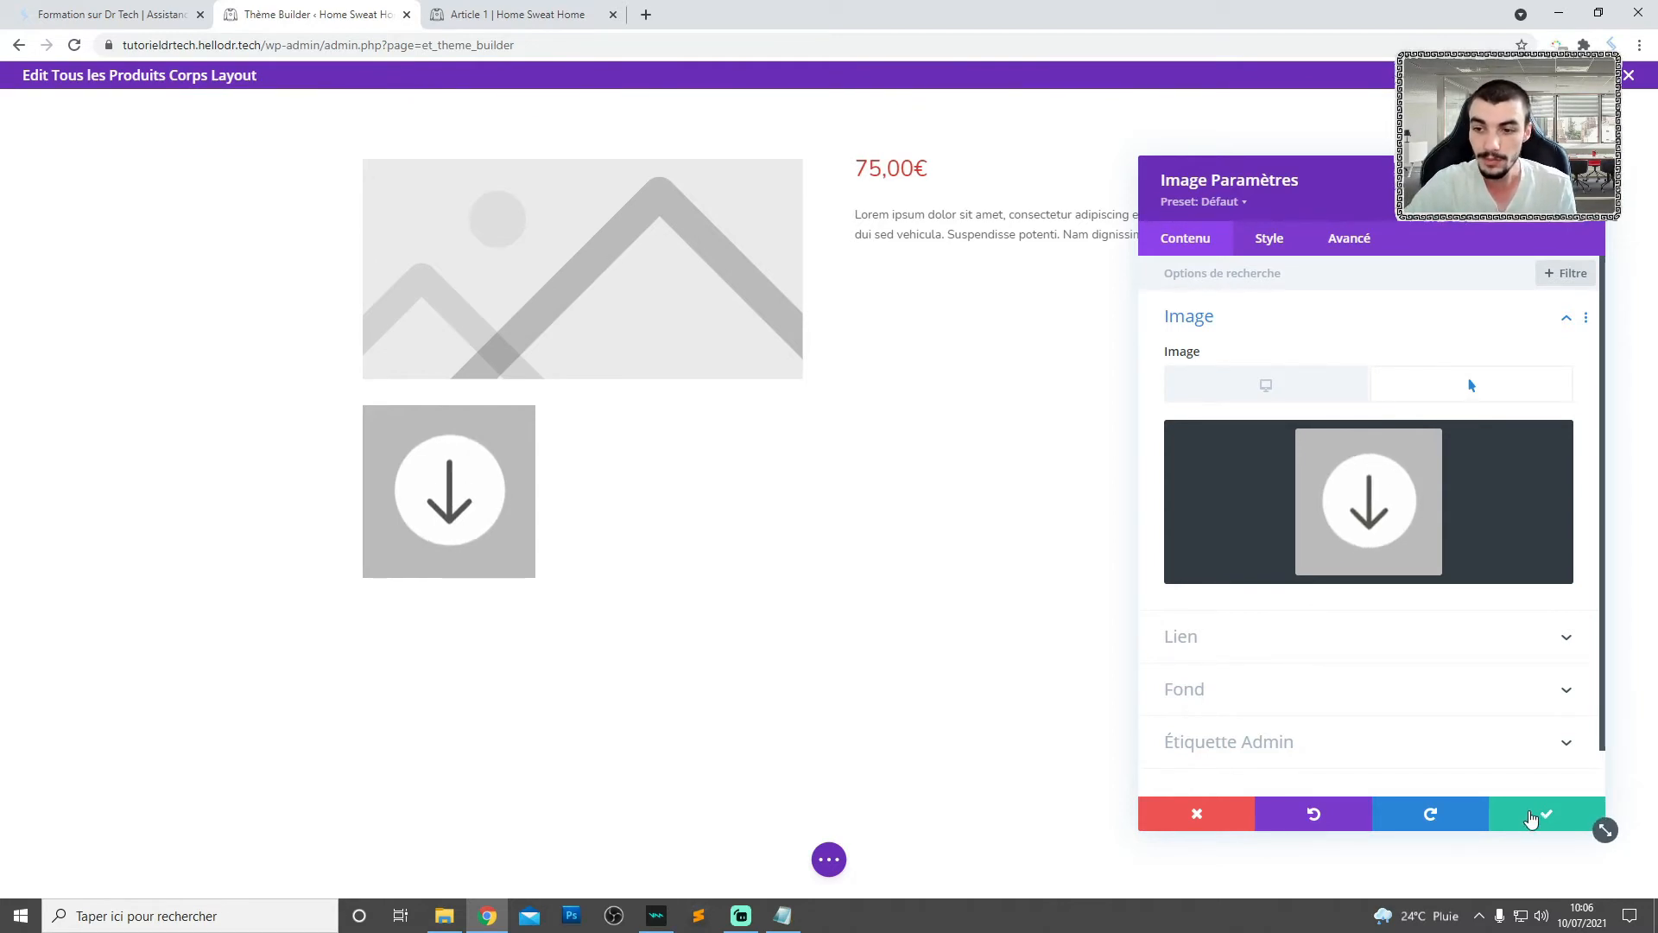
pyautogui.click(1530, 818)
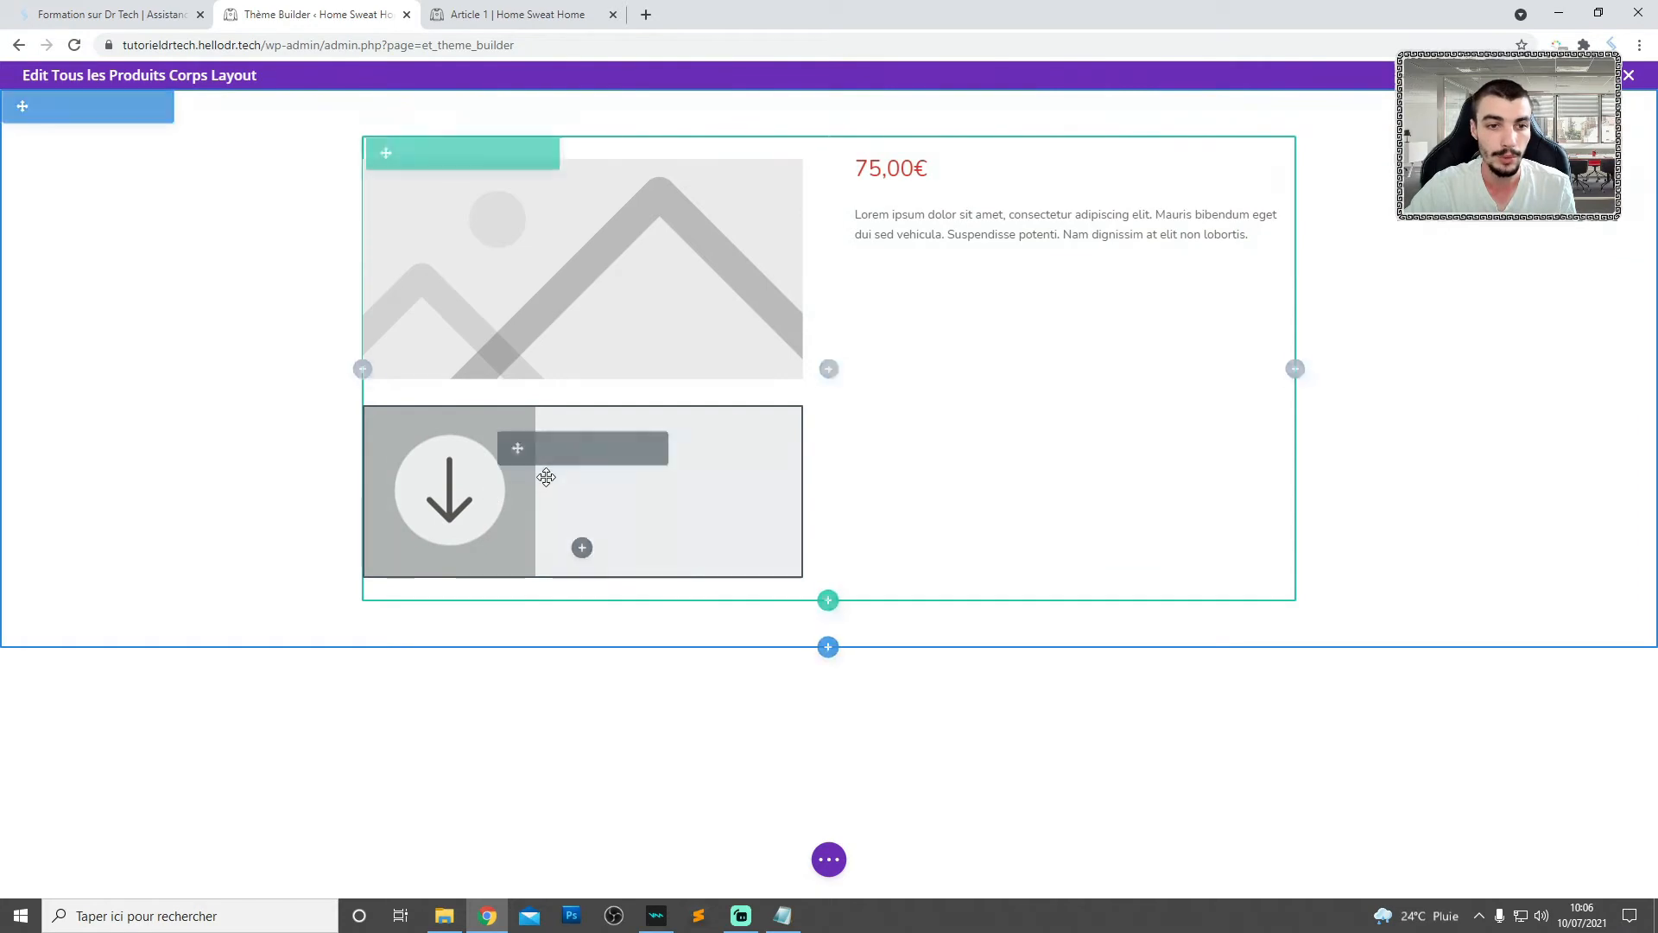
# - Duplicate the arrow Image module, set the upper copy's CSS ID to buttonleft, and save its settings
pyautogui.click(563, 448)
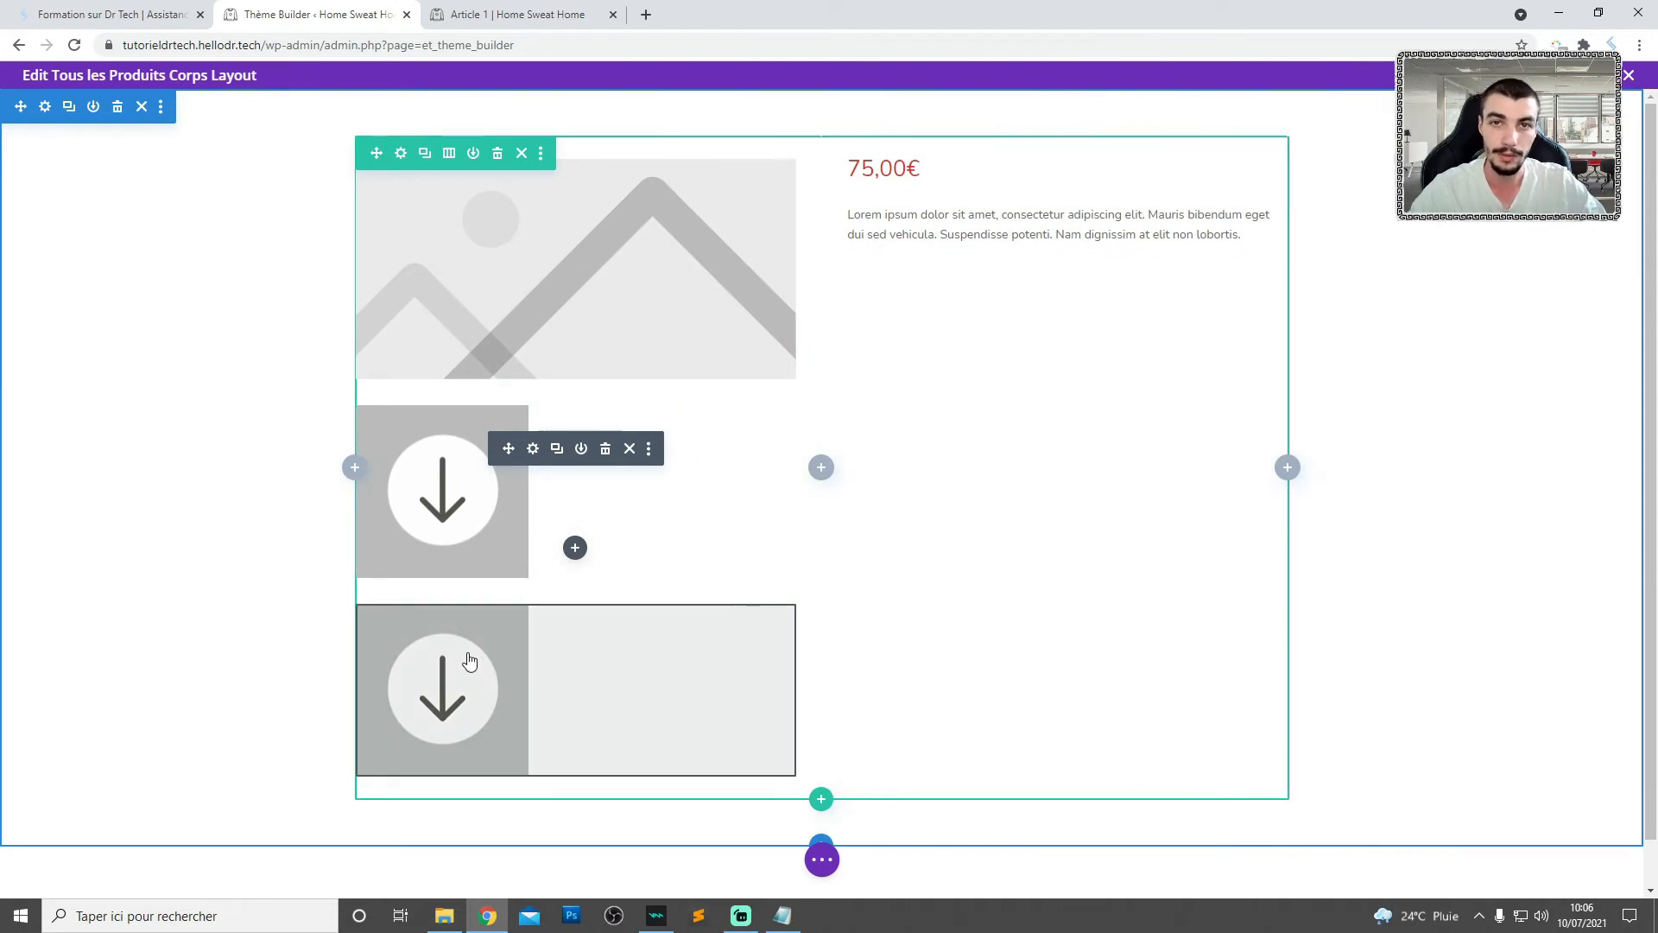
pyautogui.click(533, 450)
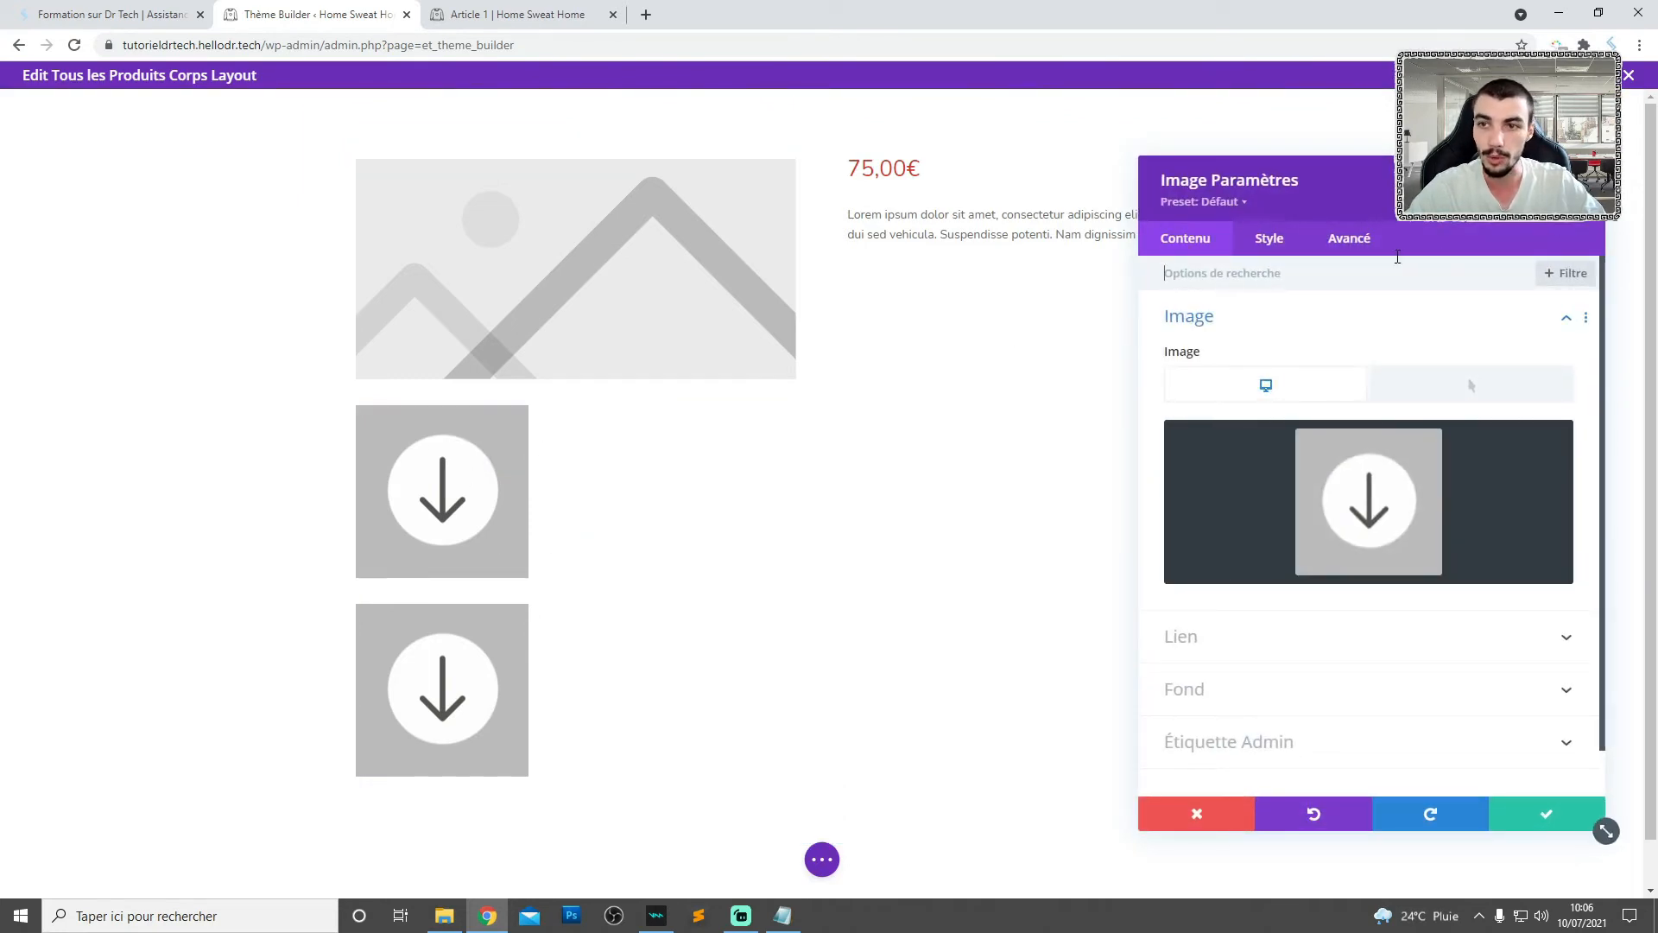
pyautogui.click(1352, 241)
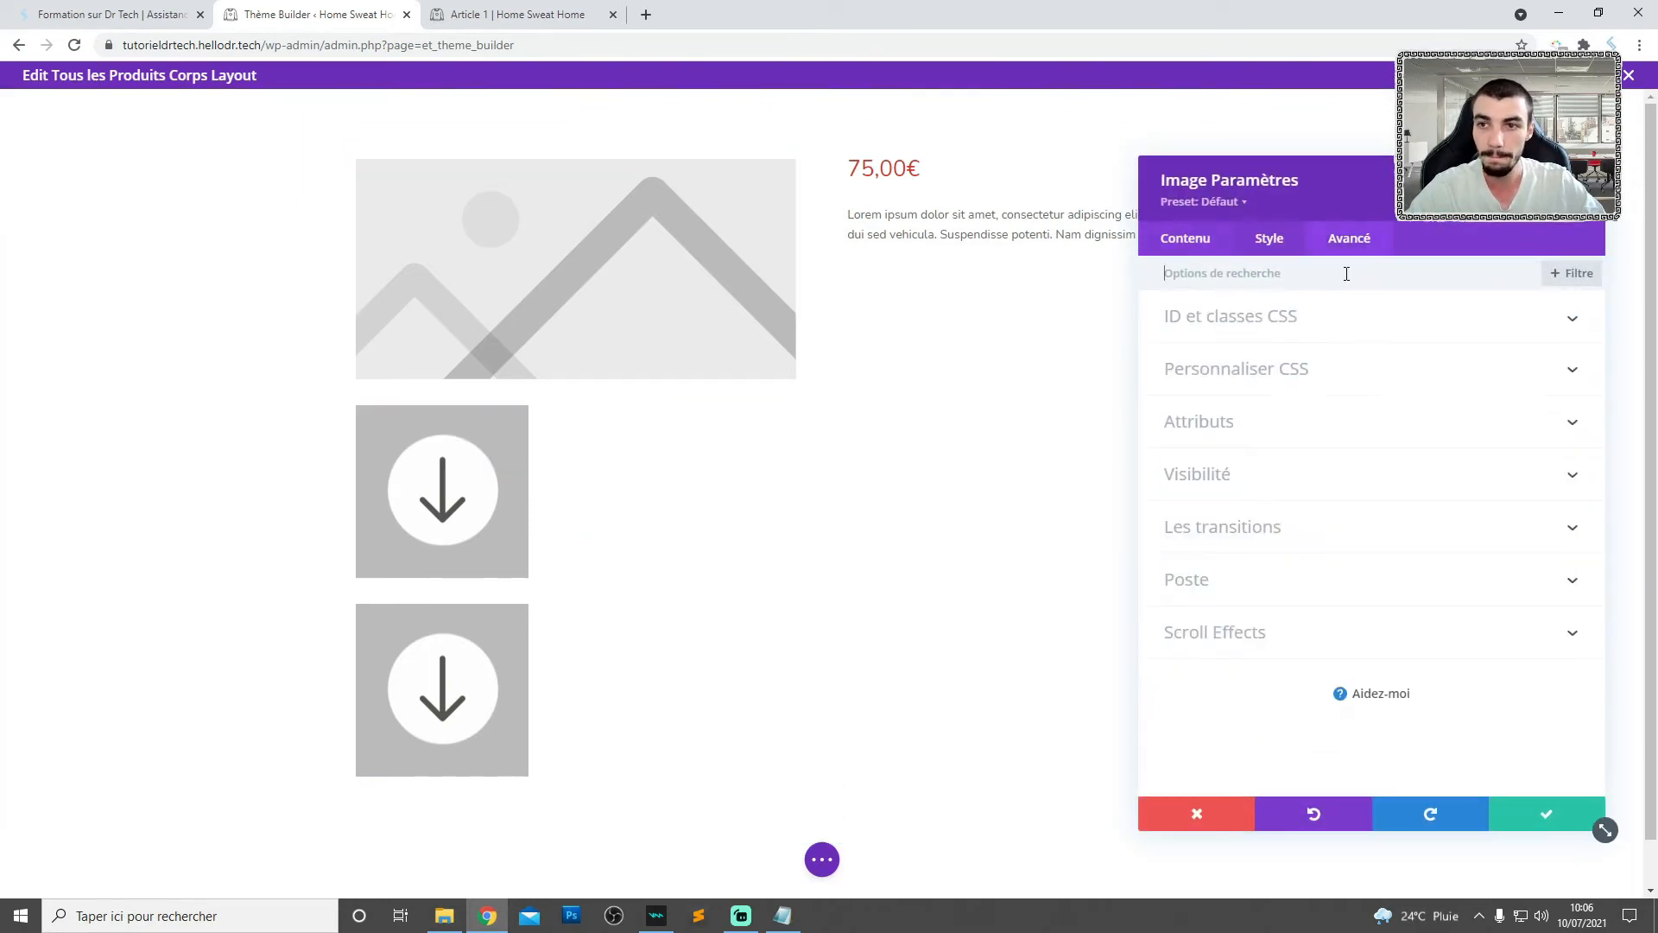
pyautogui.click(1193, 320)
pyautogui.click(1202, 385)
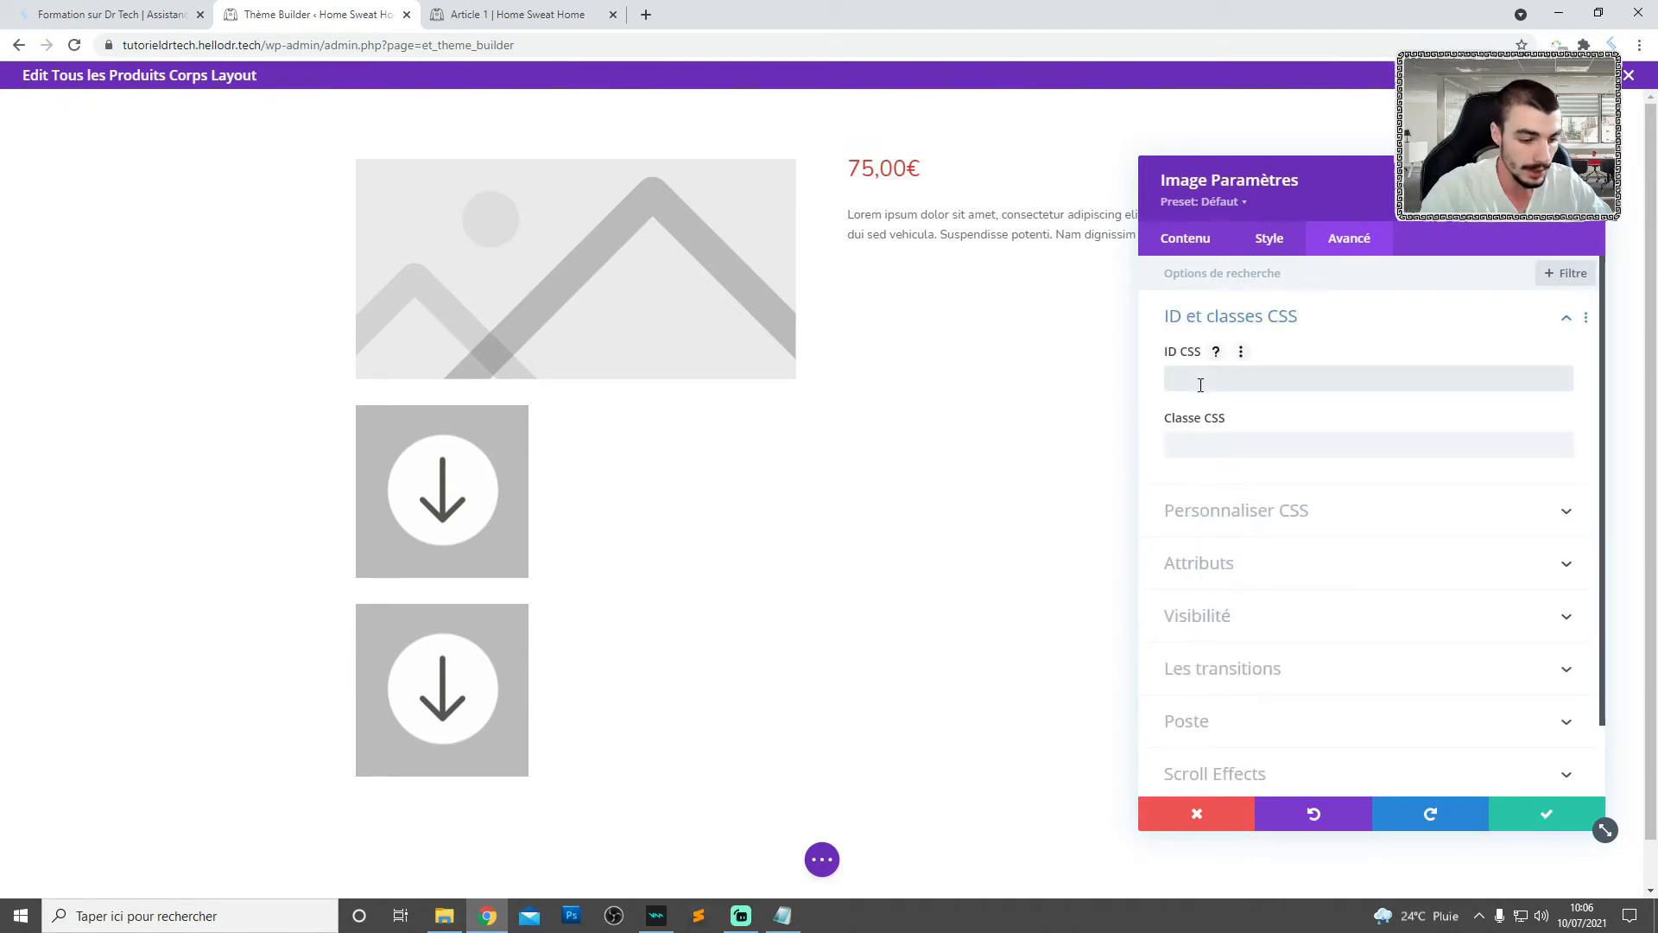
pyautogui.write('butto')
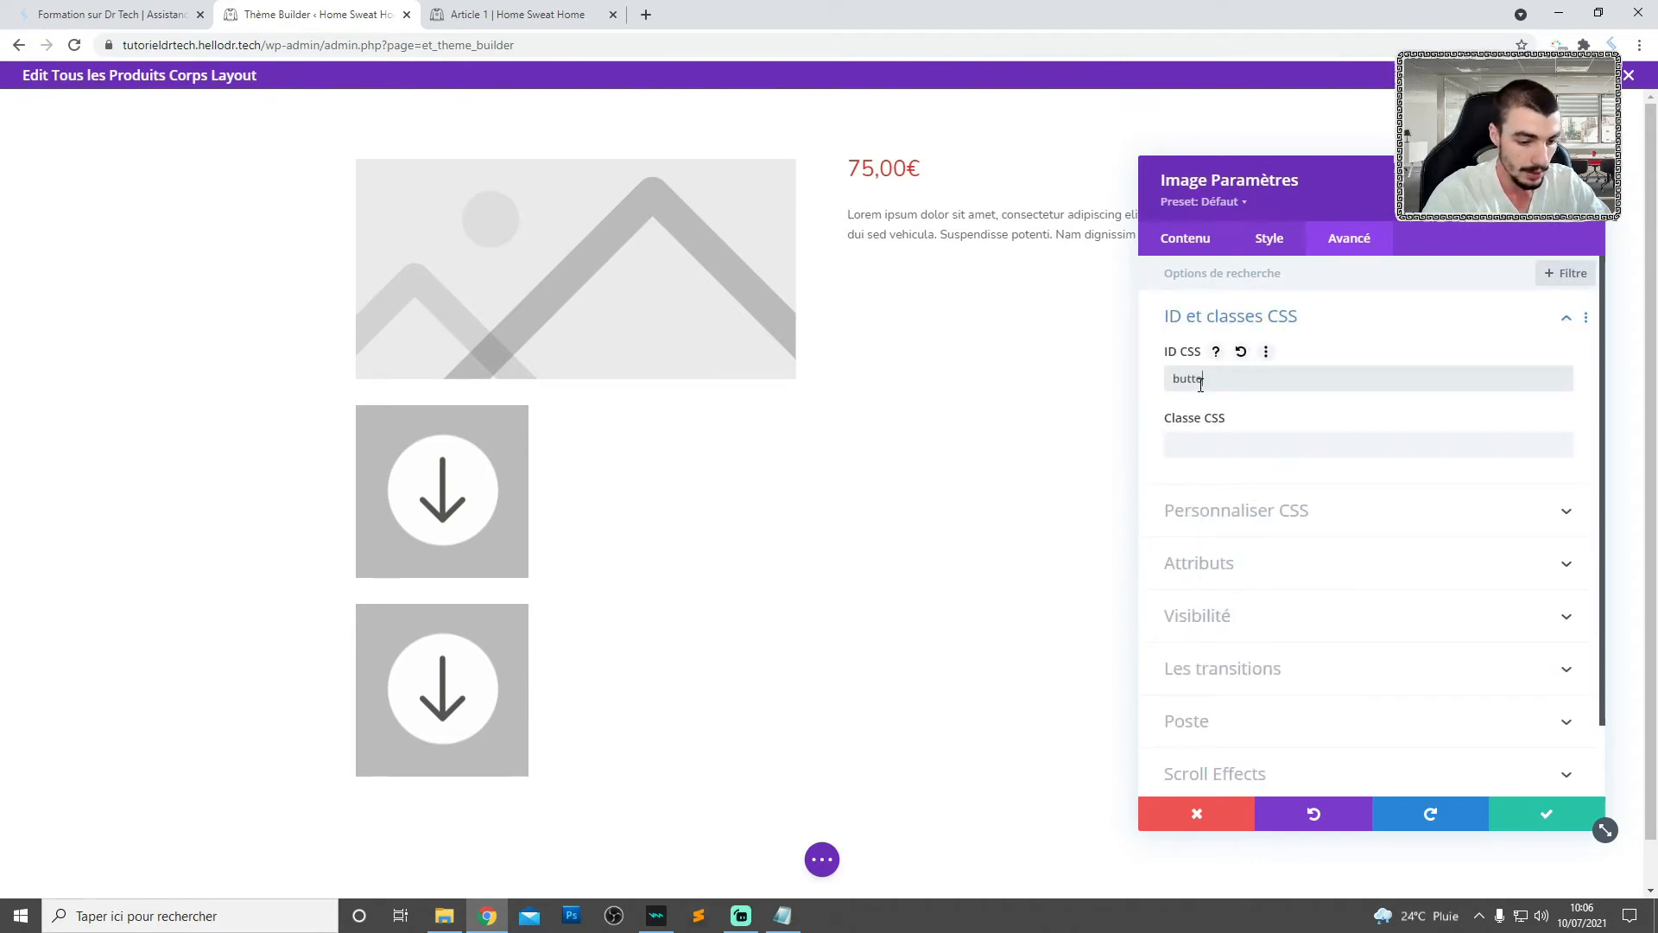
pyautogui.write('nleft')
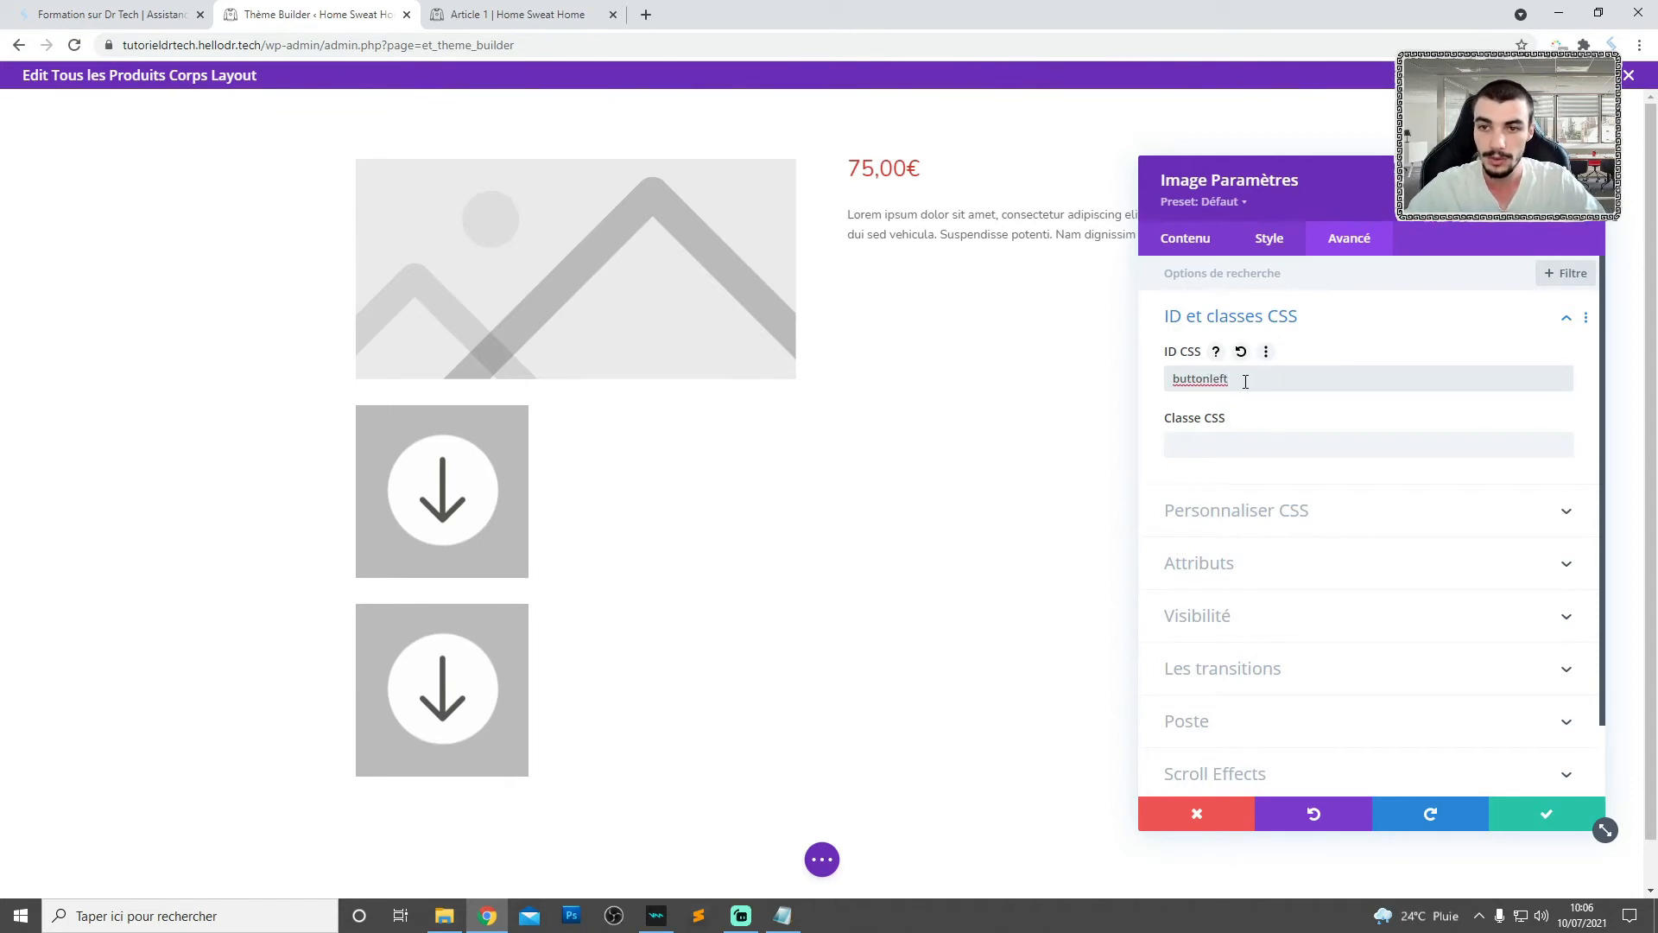
pyautogui.click(1543, 814)
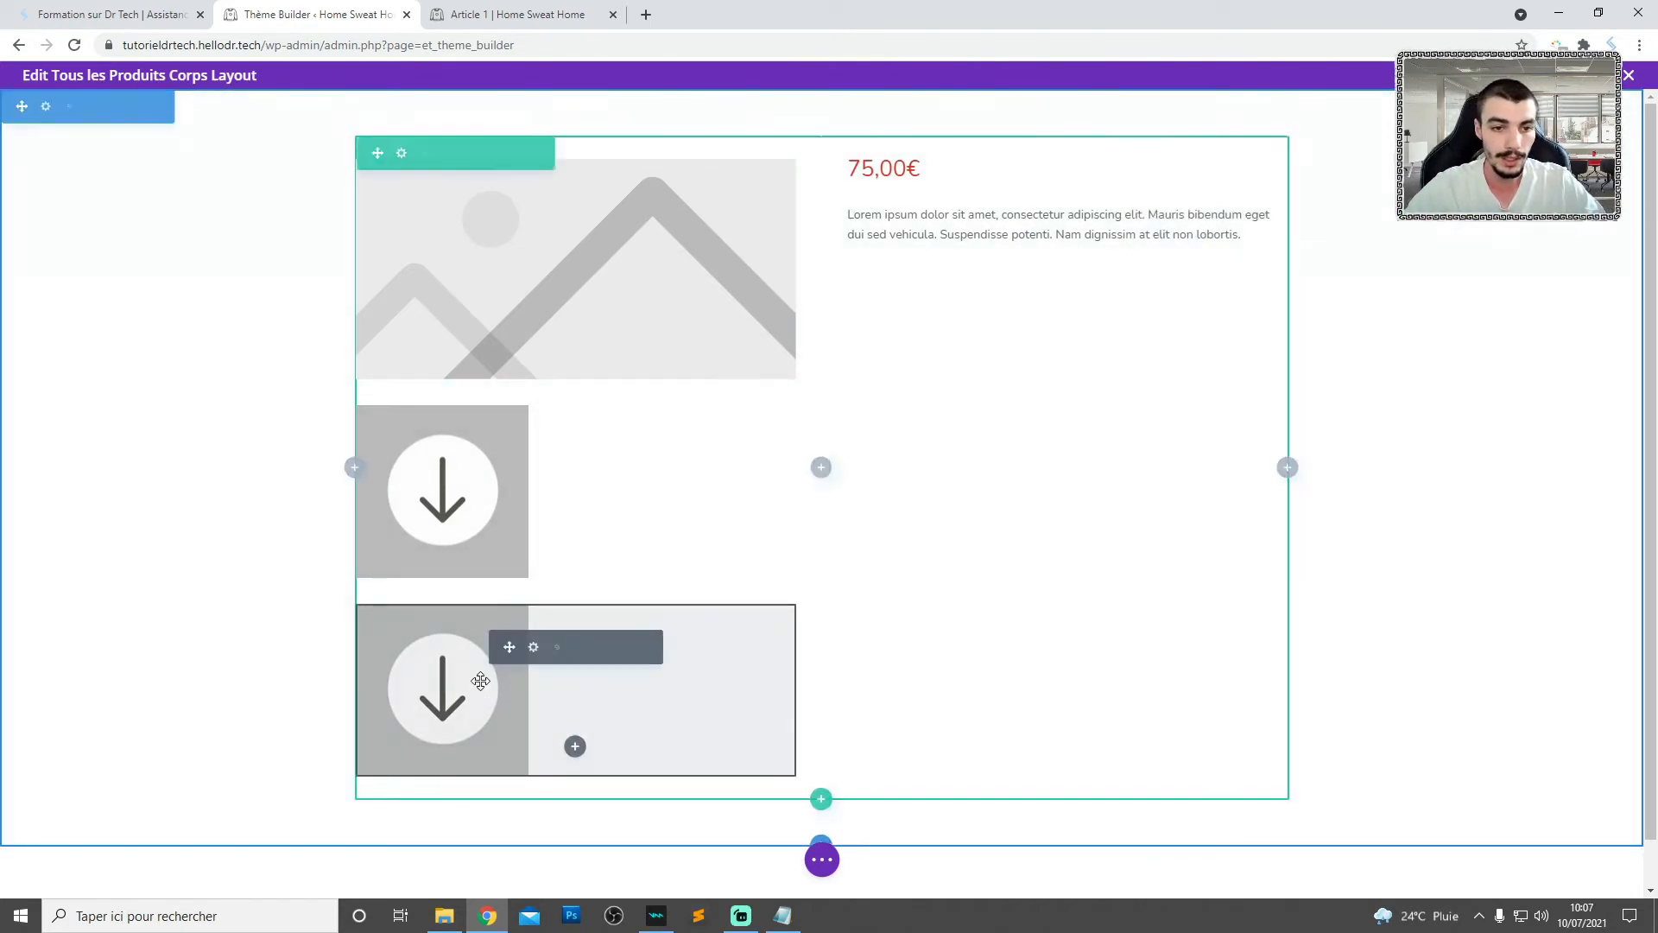
# - Set the lower arrow Image module's CSS ID to buttonright and save its settings
pyautogui.click(533, 647)
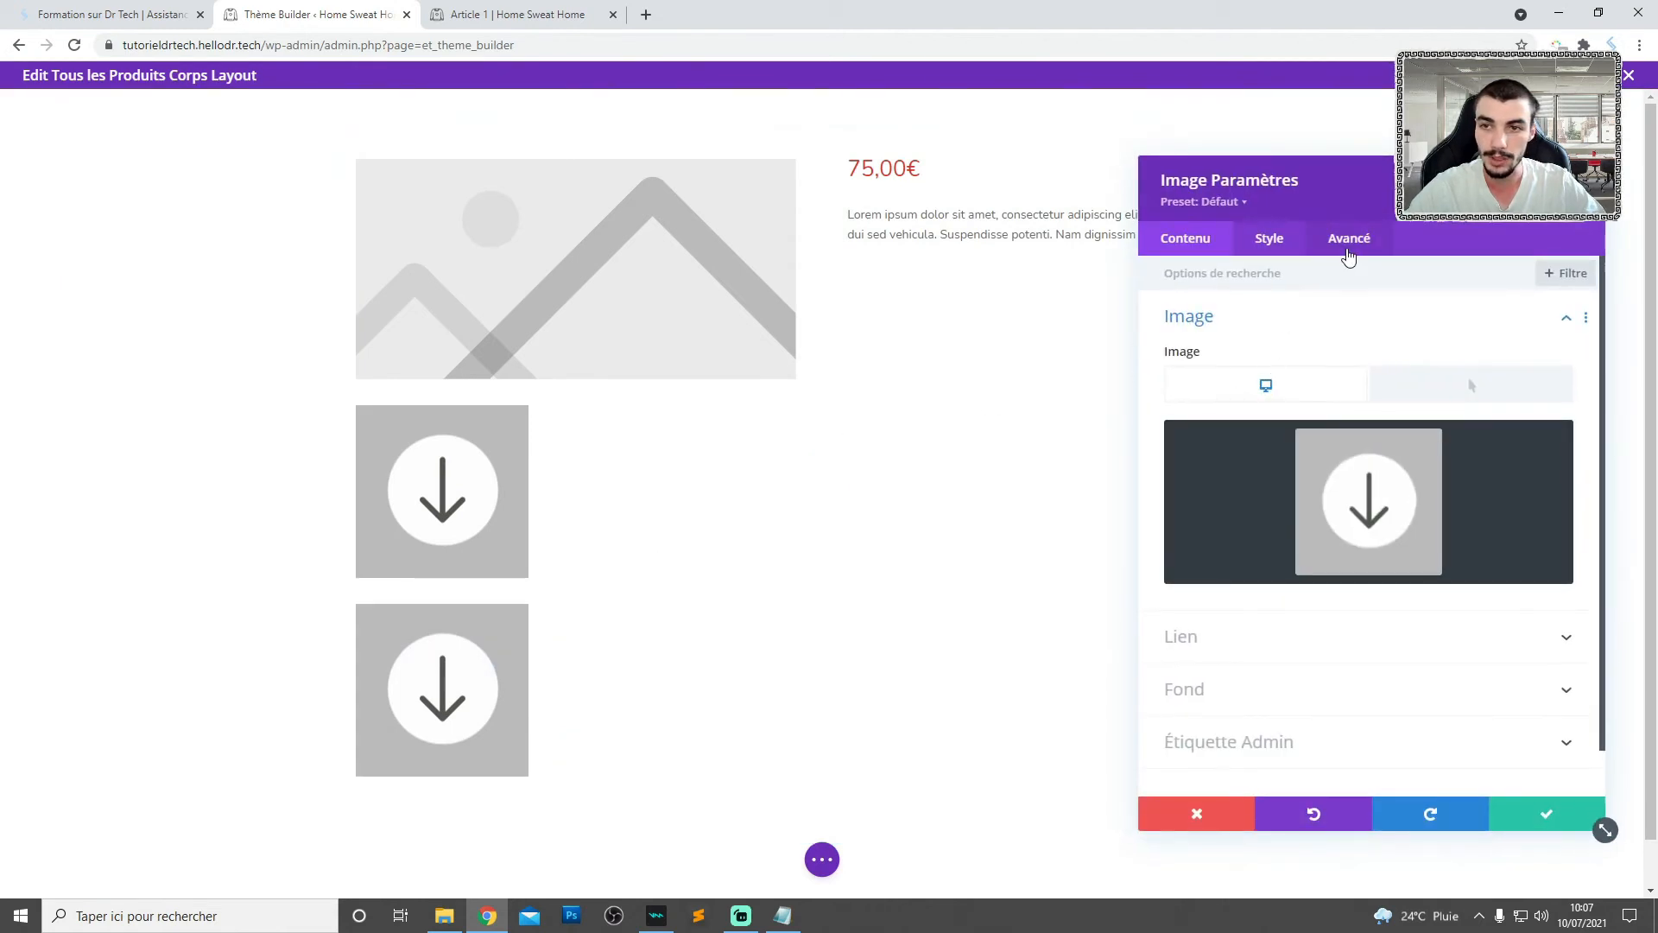
pyautogui.click(1349, 242)
pyautogui.click(1228, 317)
pyautogui.click(1168, 384)
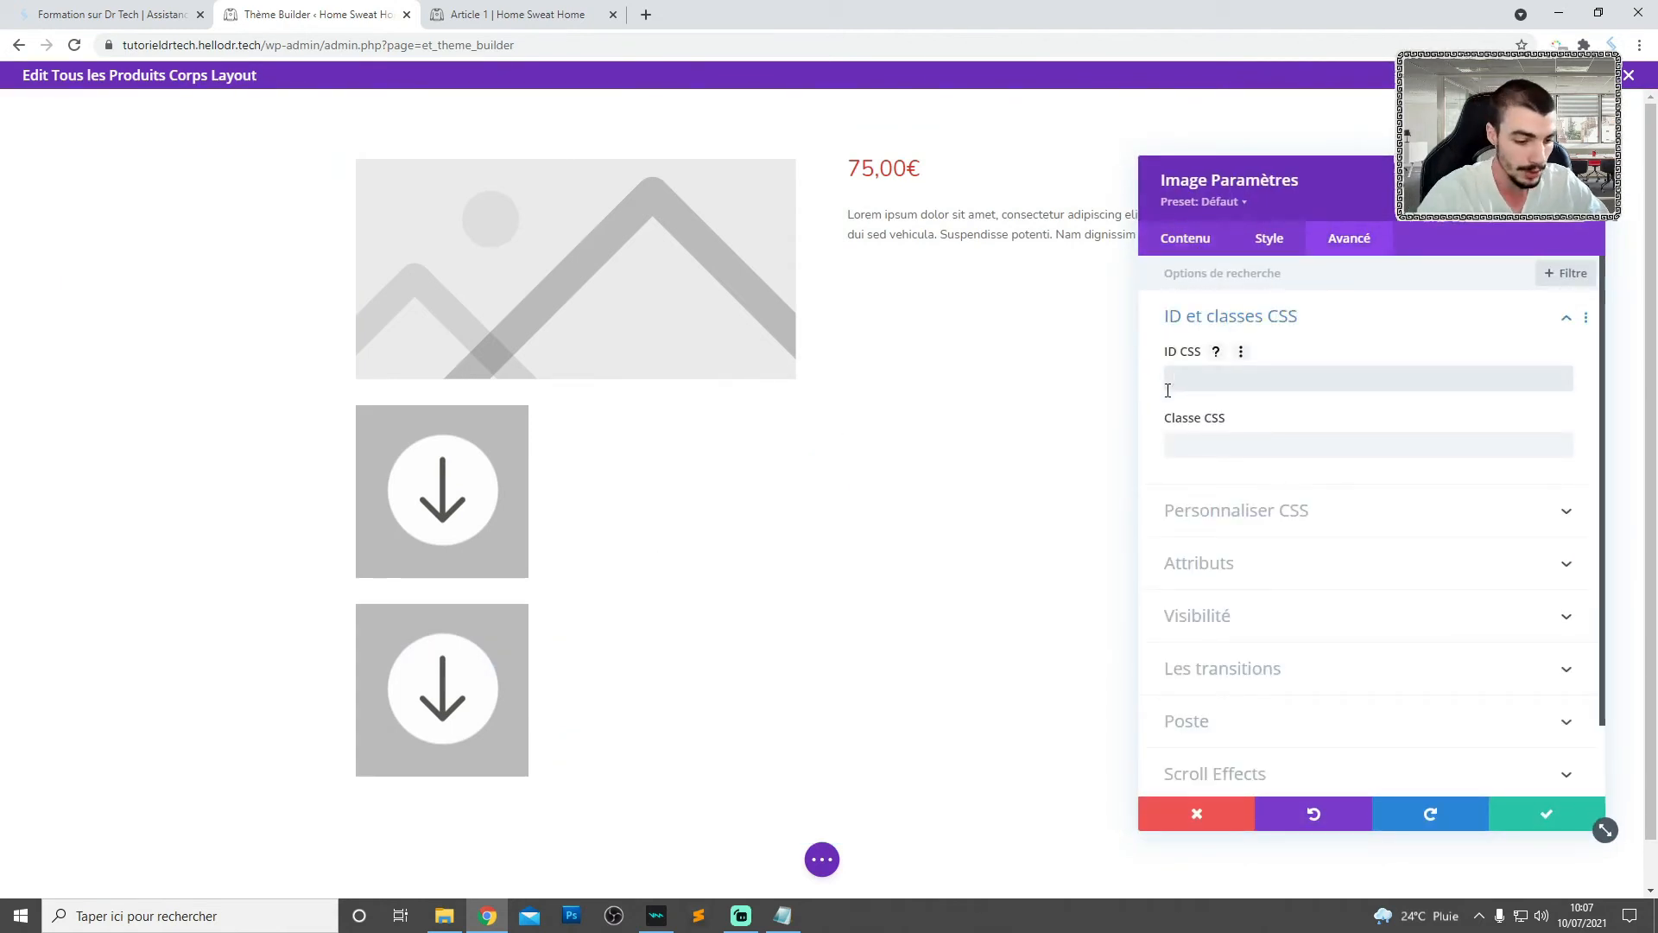
pyautogui.write('buttonrig')
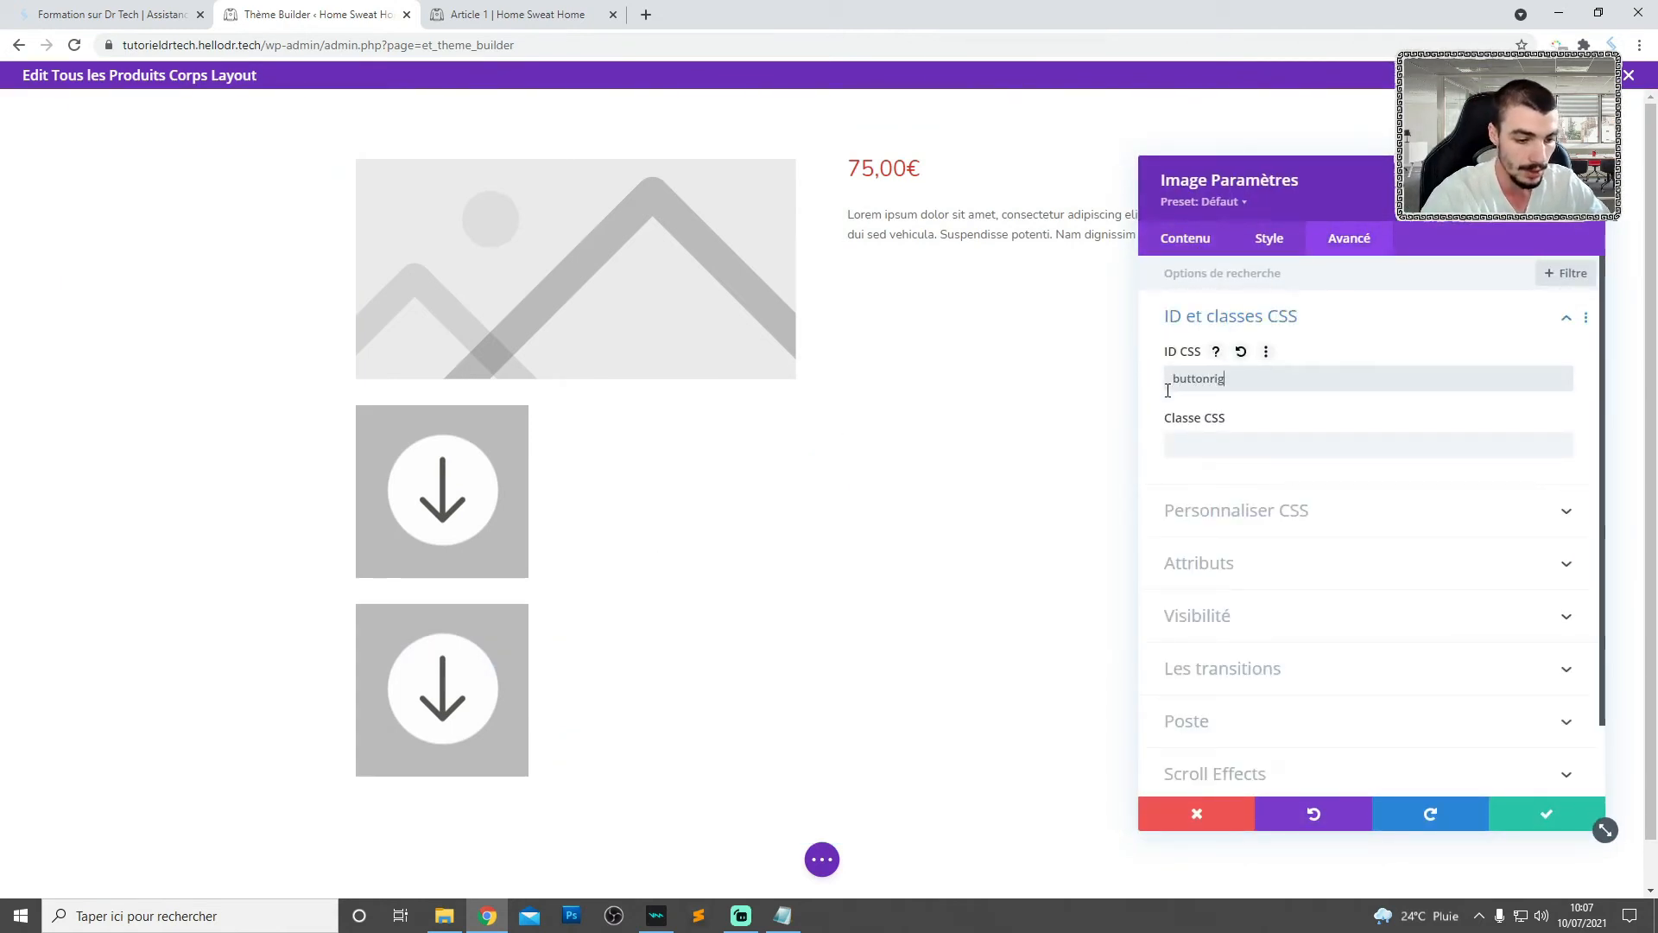
pyautogui.write('ht')
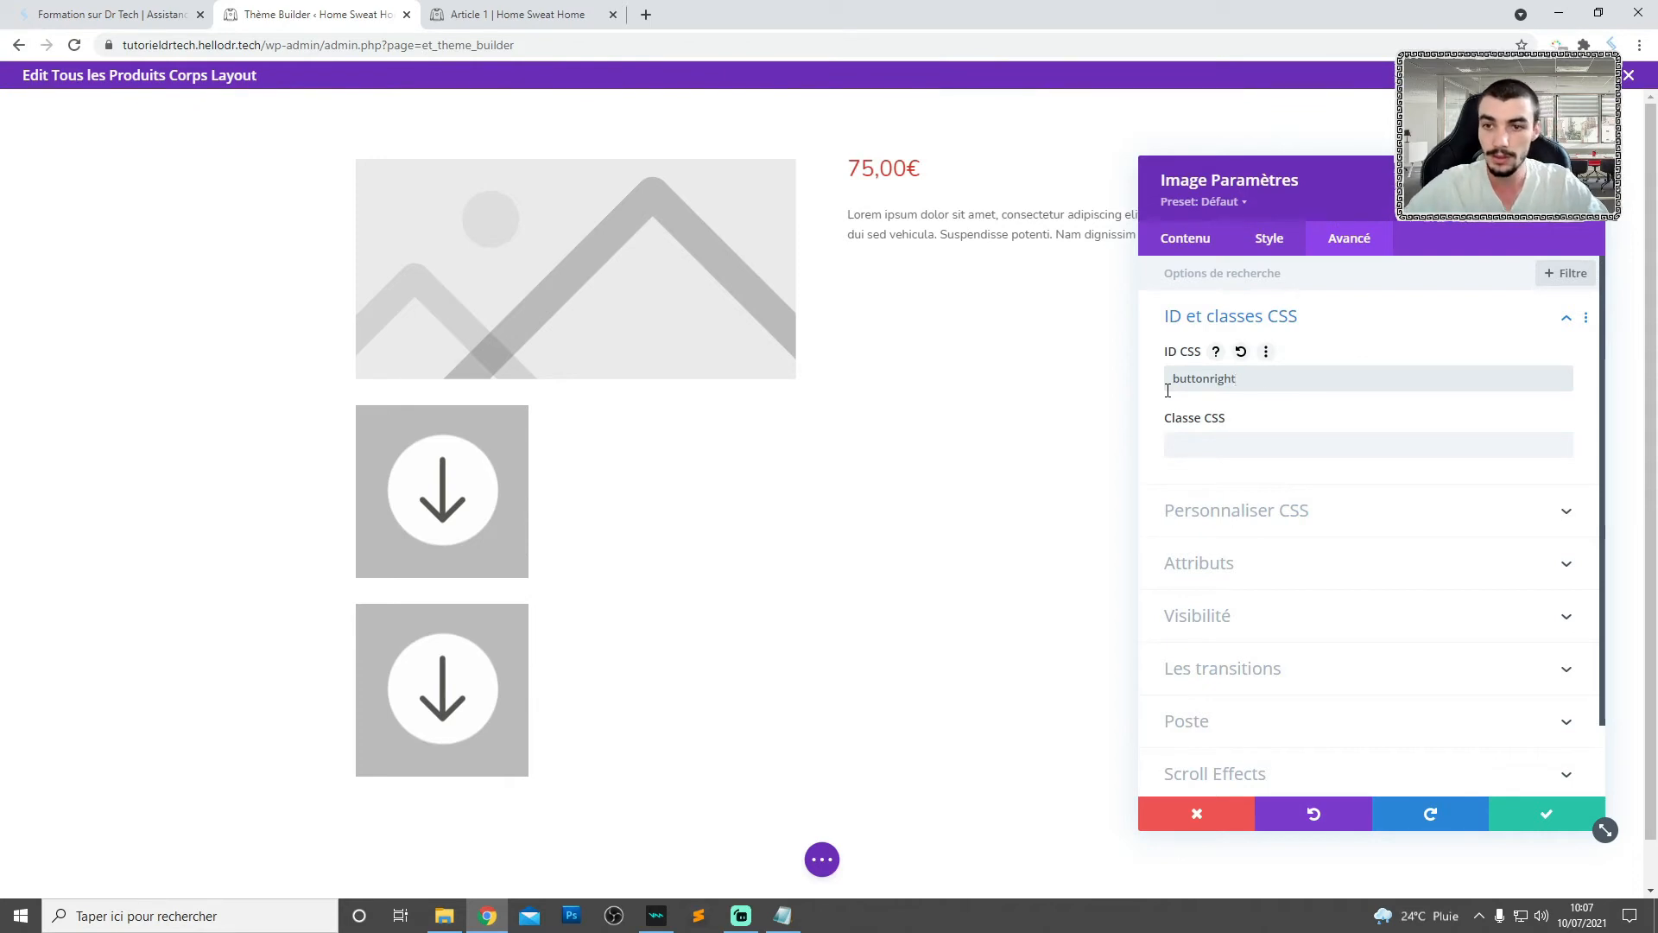
pyautogui.click(1546, 814)
# - Save and exit the product body layout, and save the Theme Builder changes
pyautogui.click(823, 861)
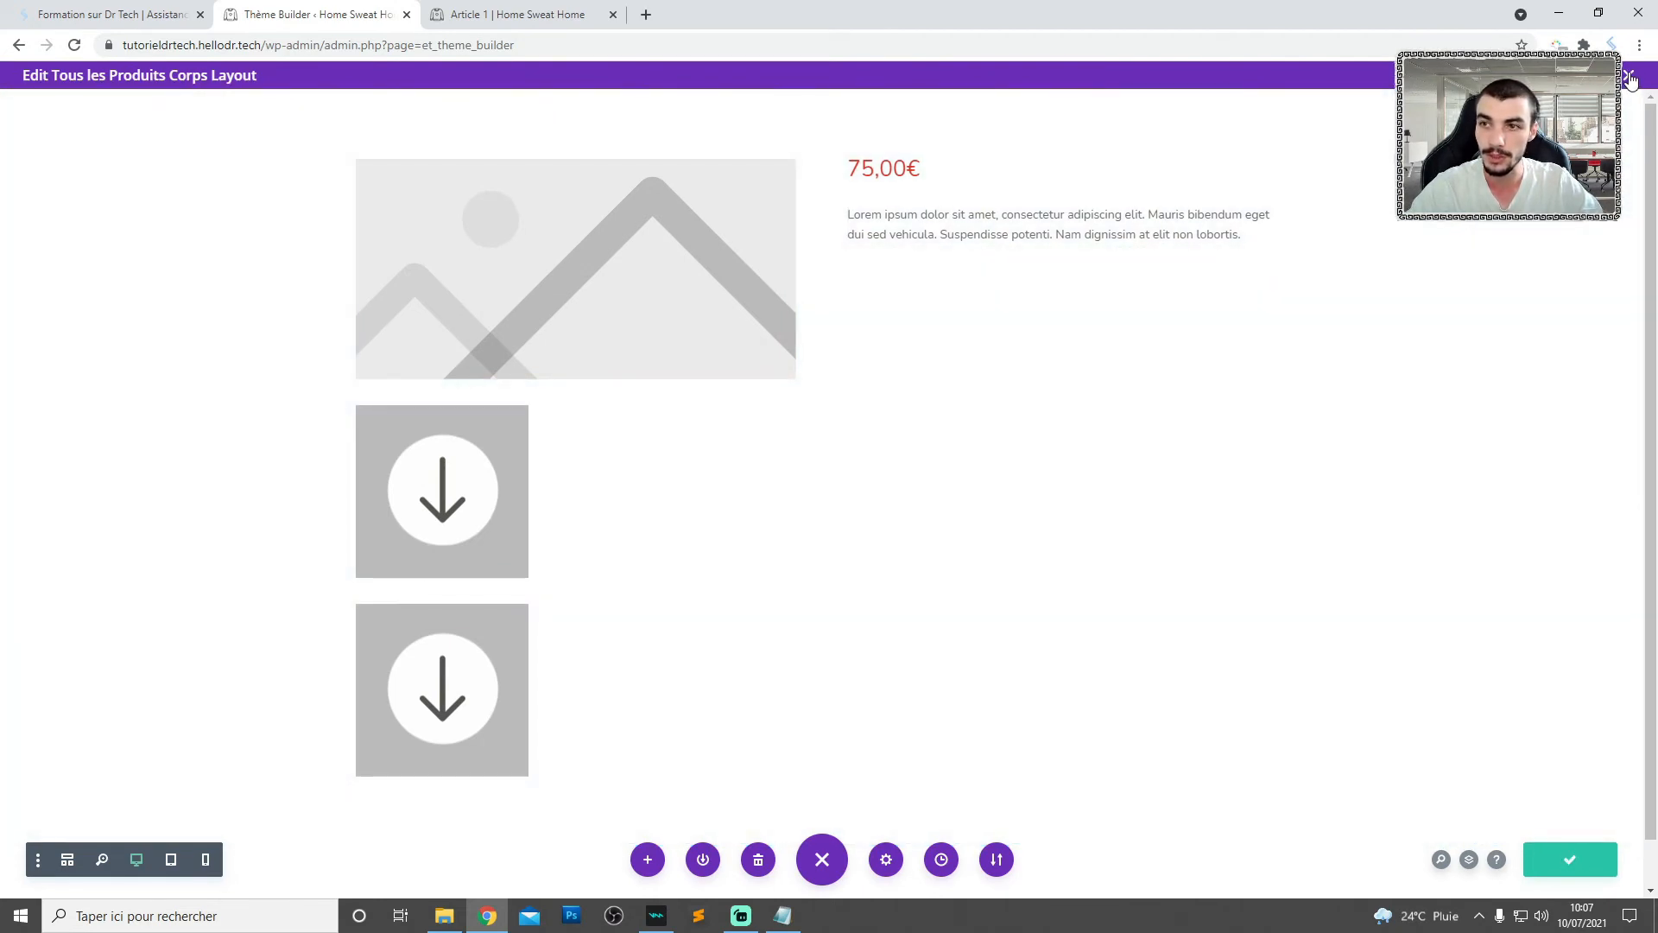
pyautogui.click(1629, 78)
pyautogui.click(268, 139)
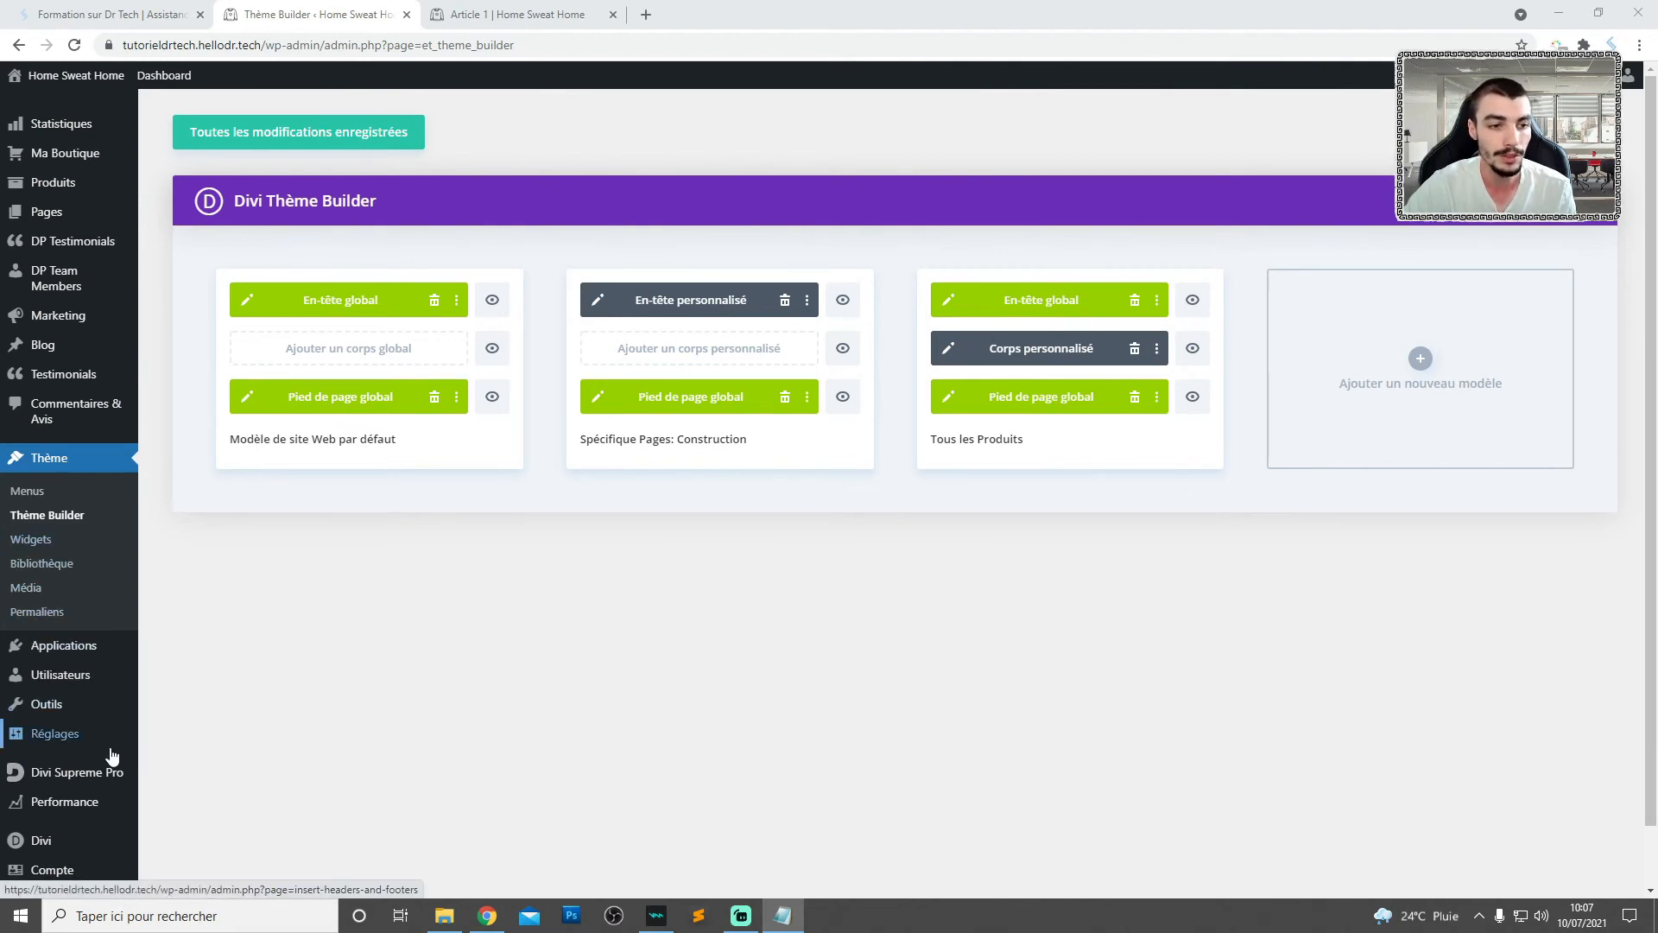
# - Search the installed extensions for "insert" and open the Insert Headers and Footers settings
pyautogui.moveTo(111, 757)
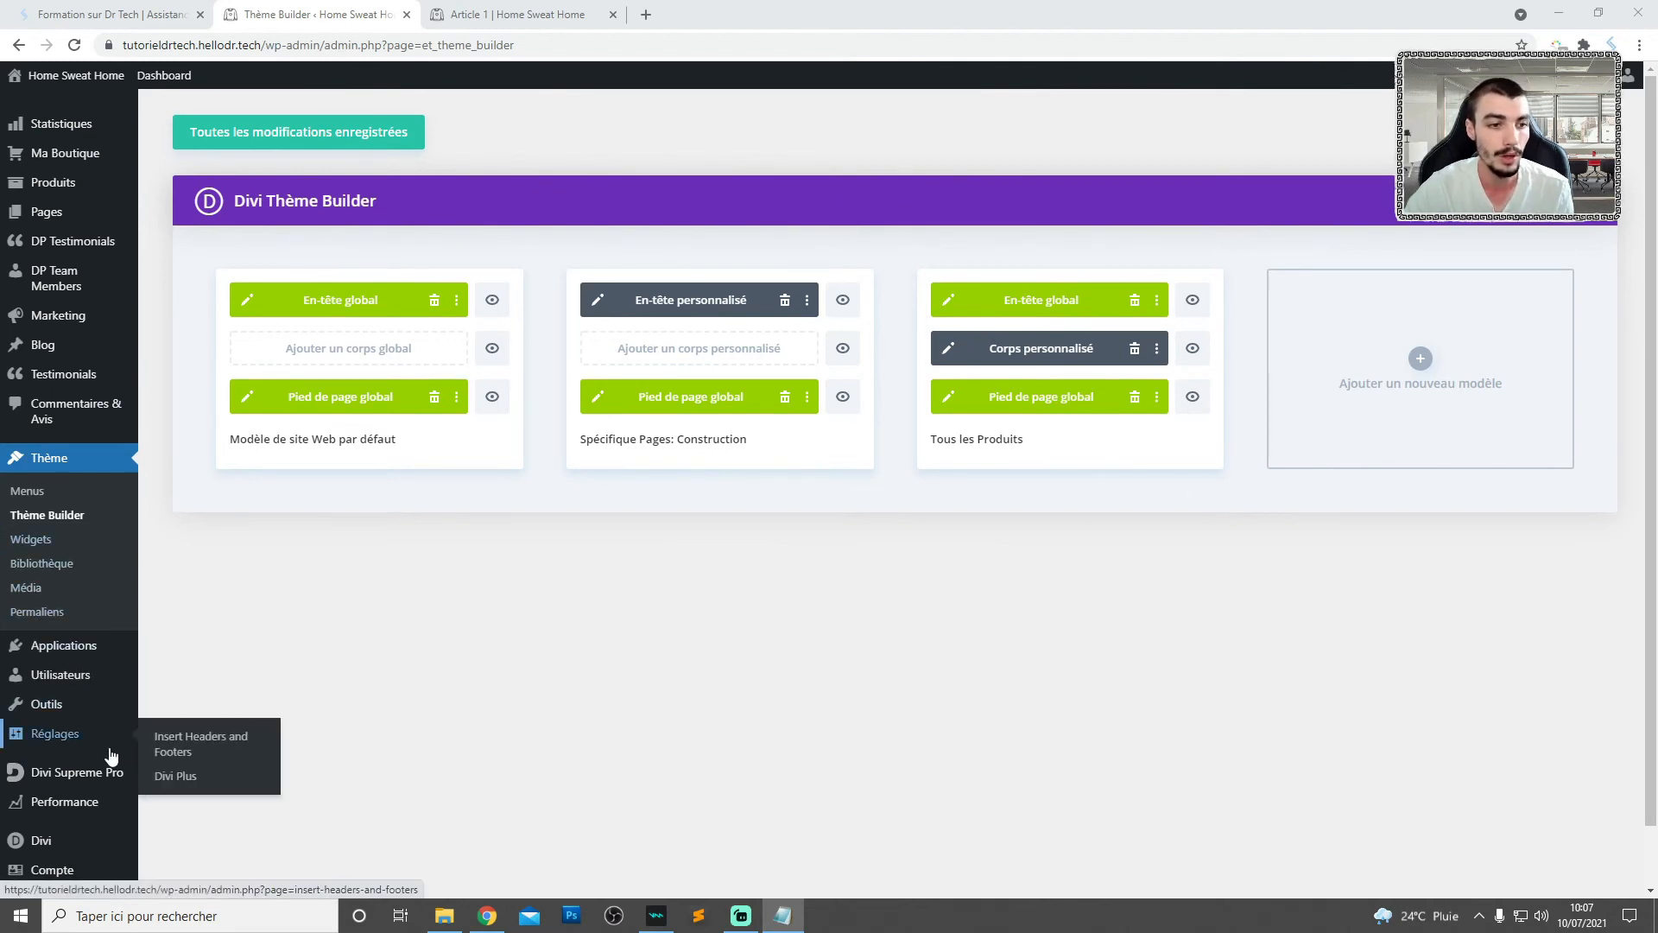
pyautogui.click(90, 647)
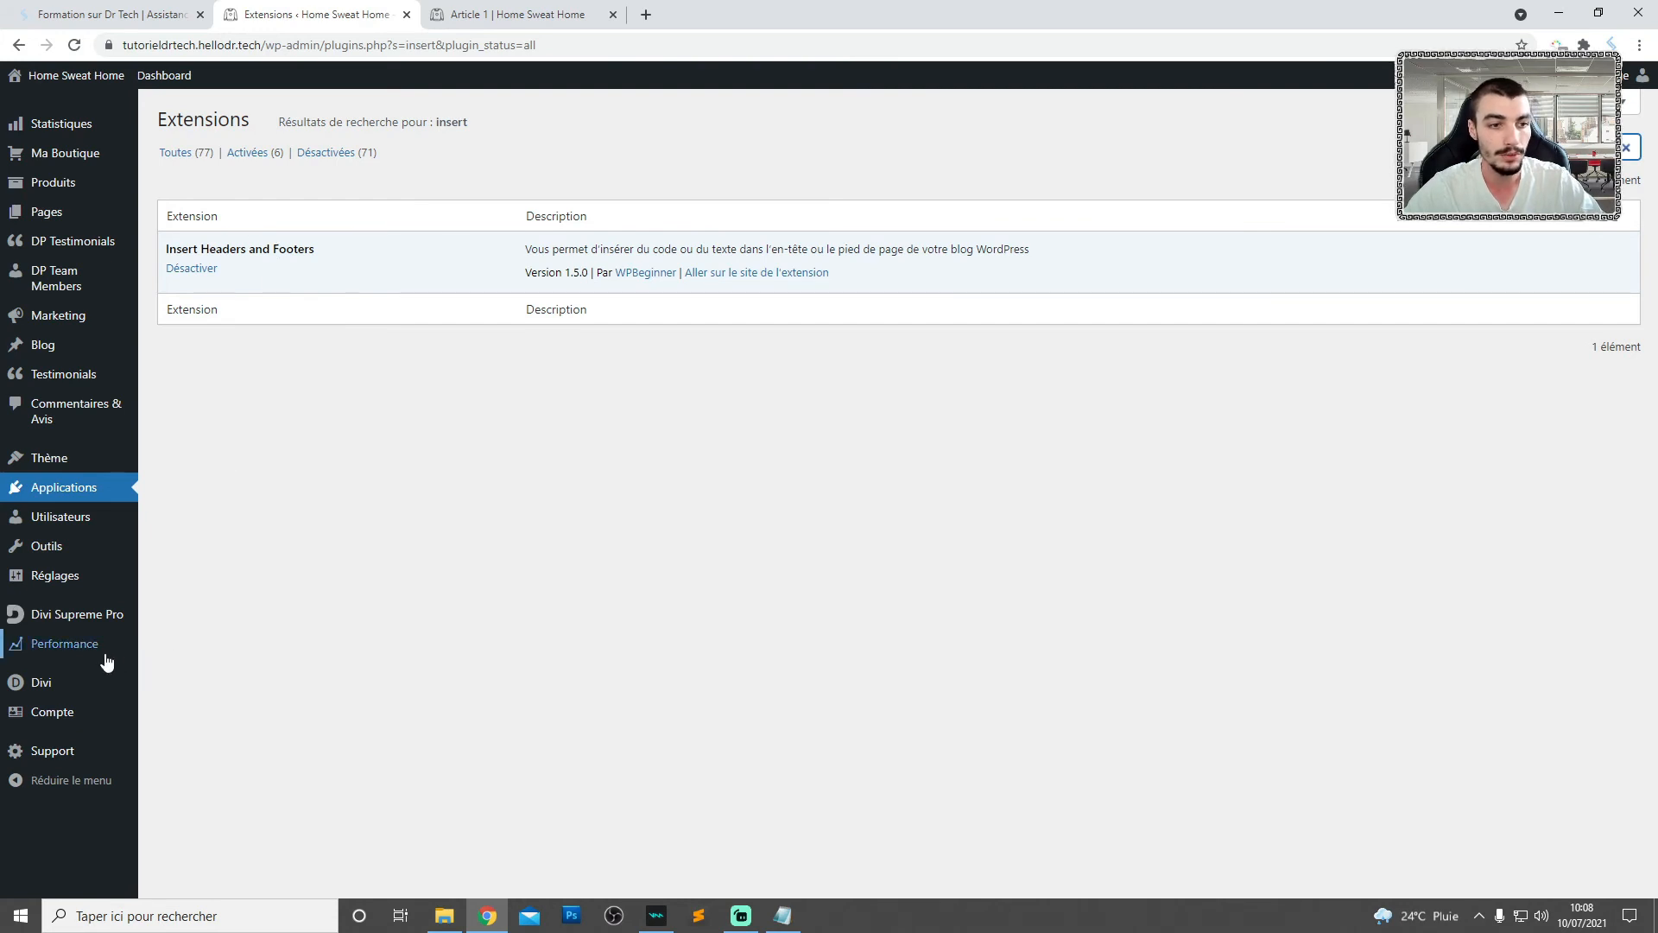
pyautogui.moveTo(58, 585)
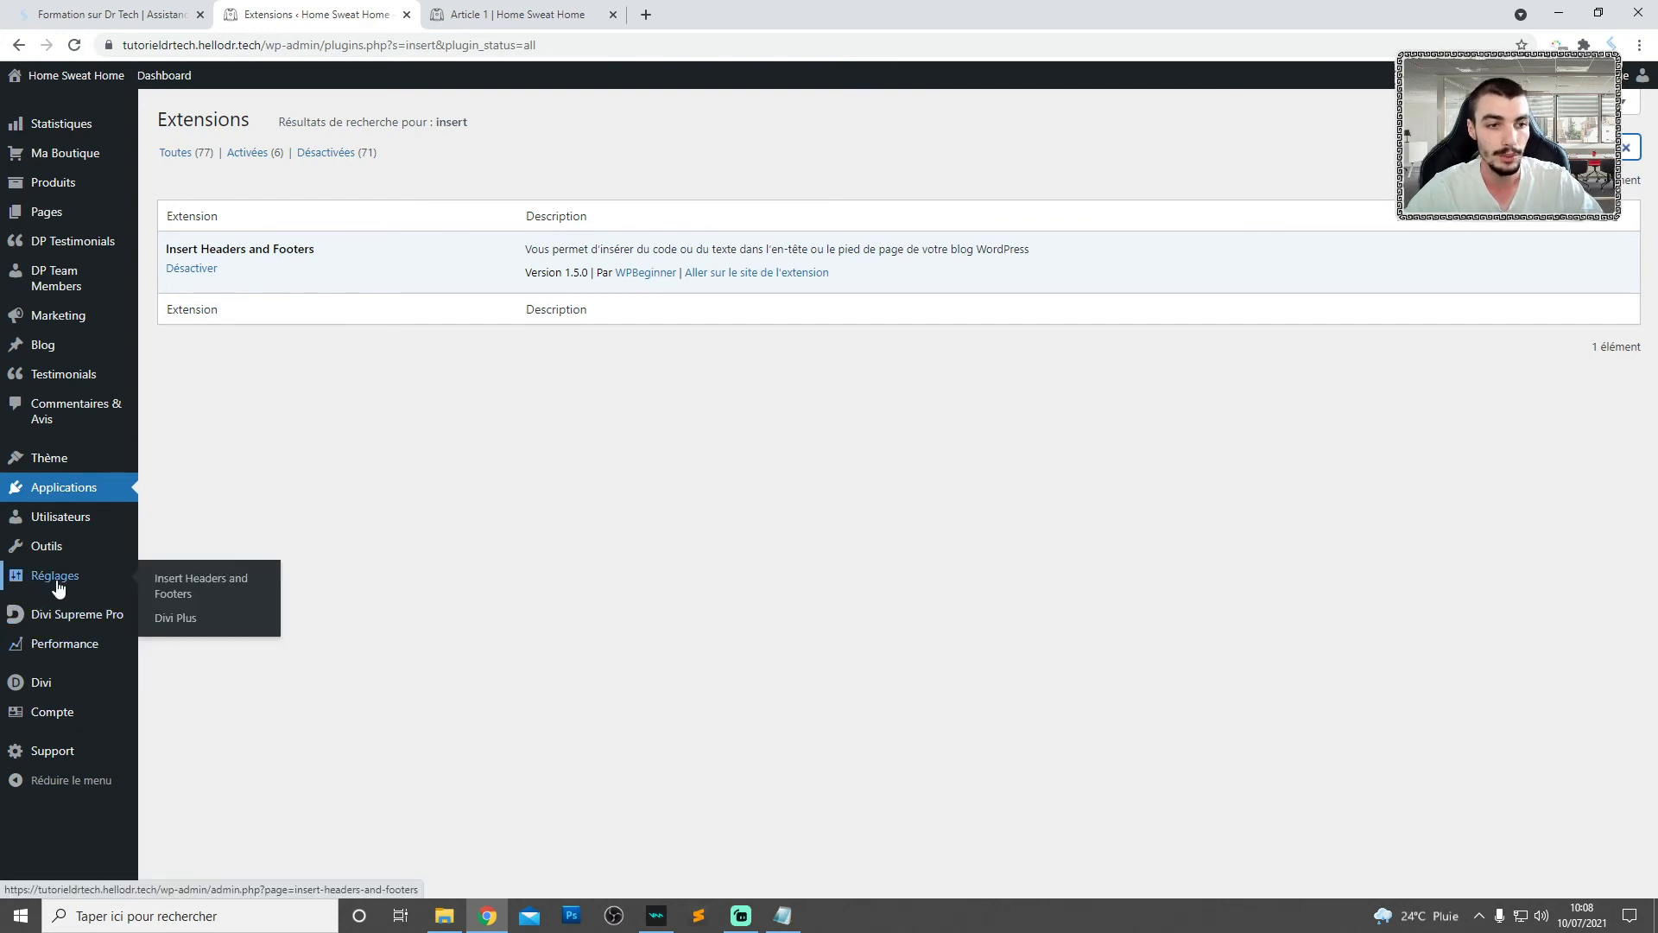
pyautogui.click(205, 585)
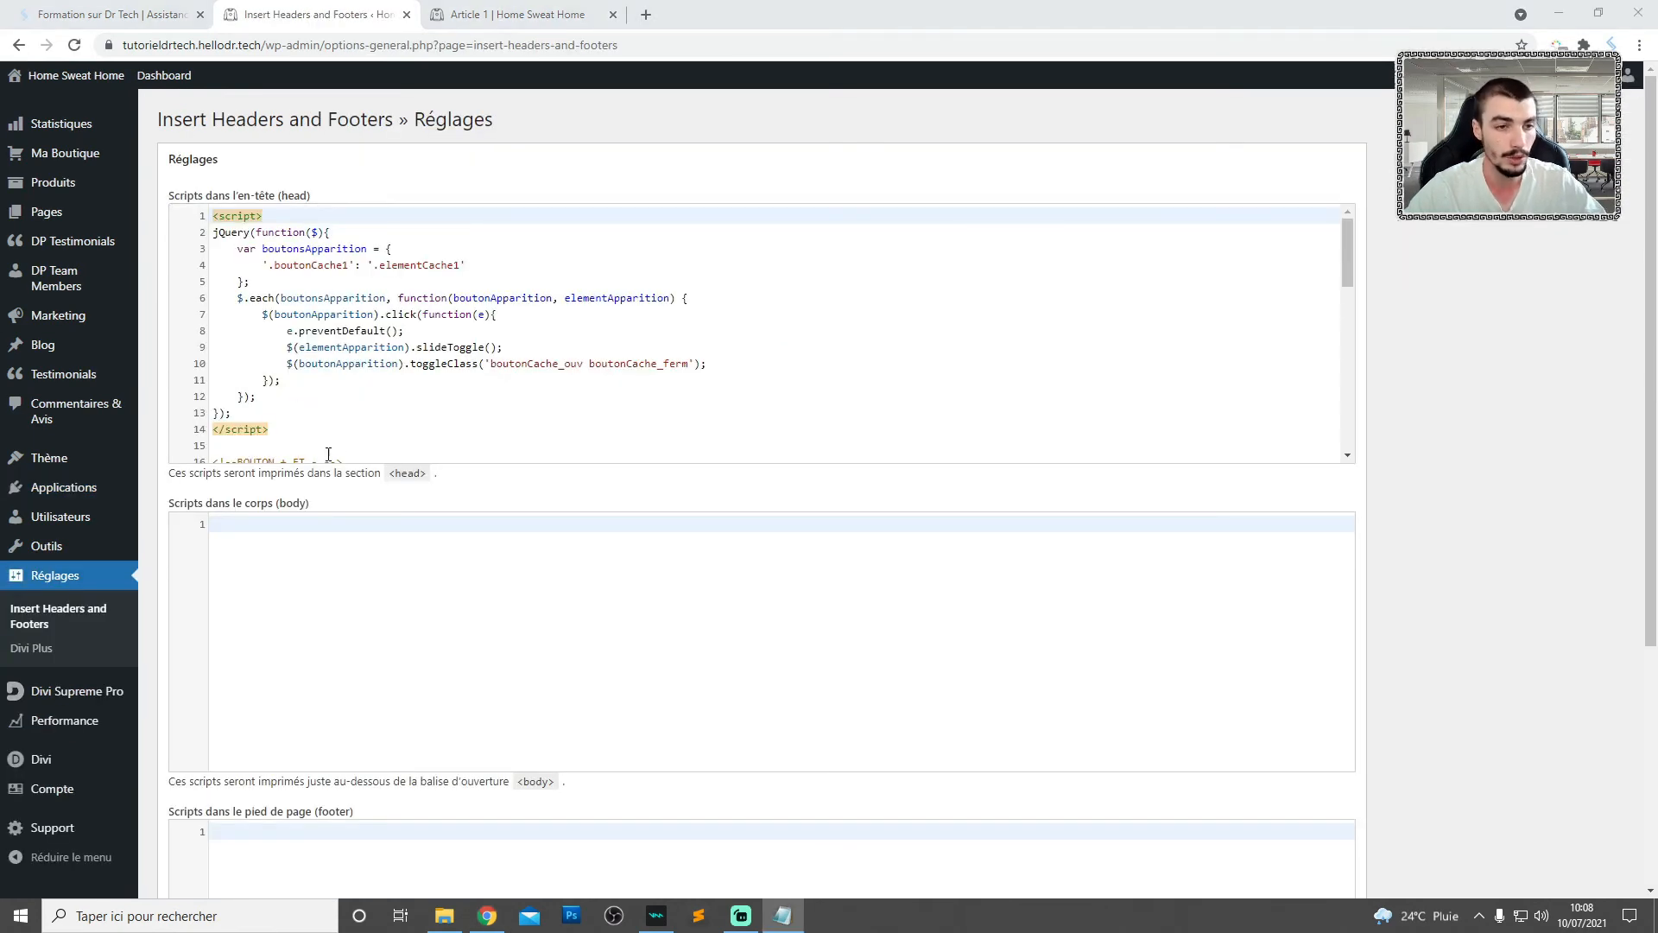
# - Paste the copied gallery navigation style and script code after the last head script and save the settings
pyautogui.scroll(-15, 328, 453)
pyautogui.scroll(5, 418, 397)
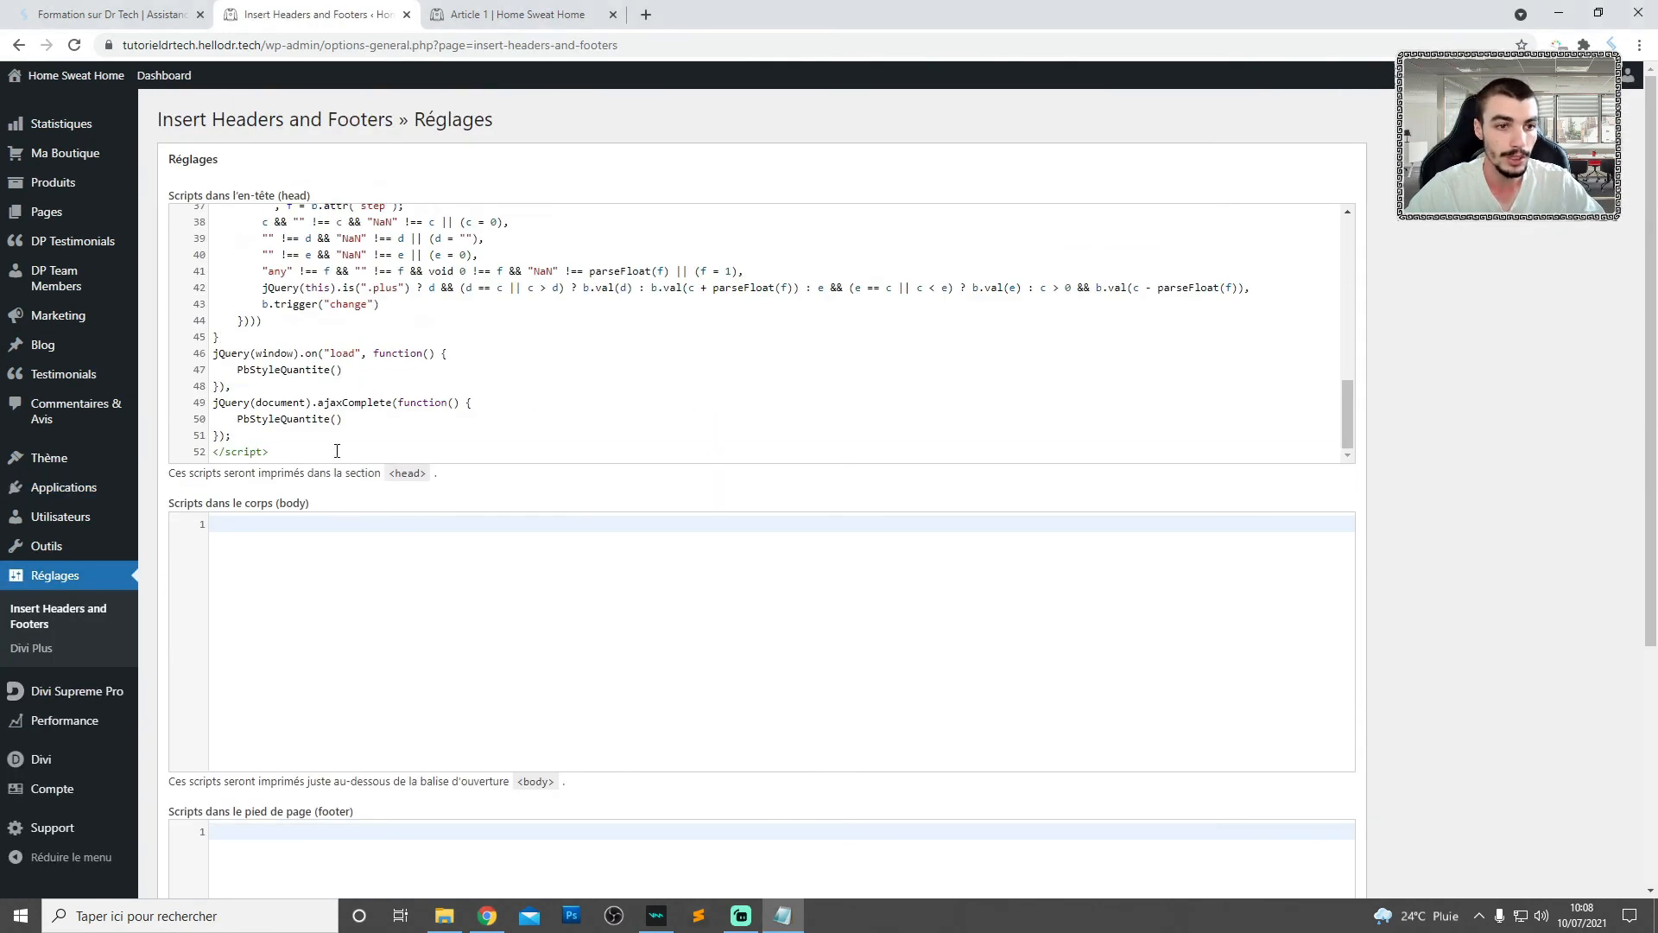
pyautogui.click(337, 450)
pyautogui.press('Return')
pyautogui.press('Return')
pyautogui.hotkey('ctrl', 'v')
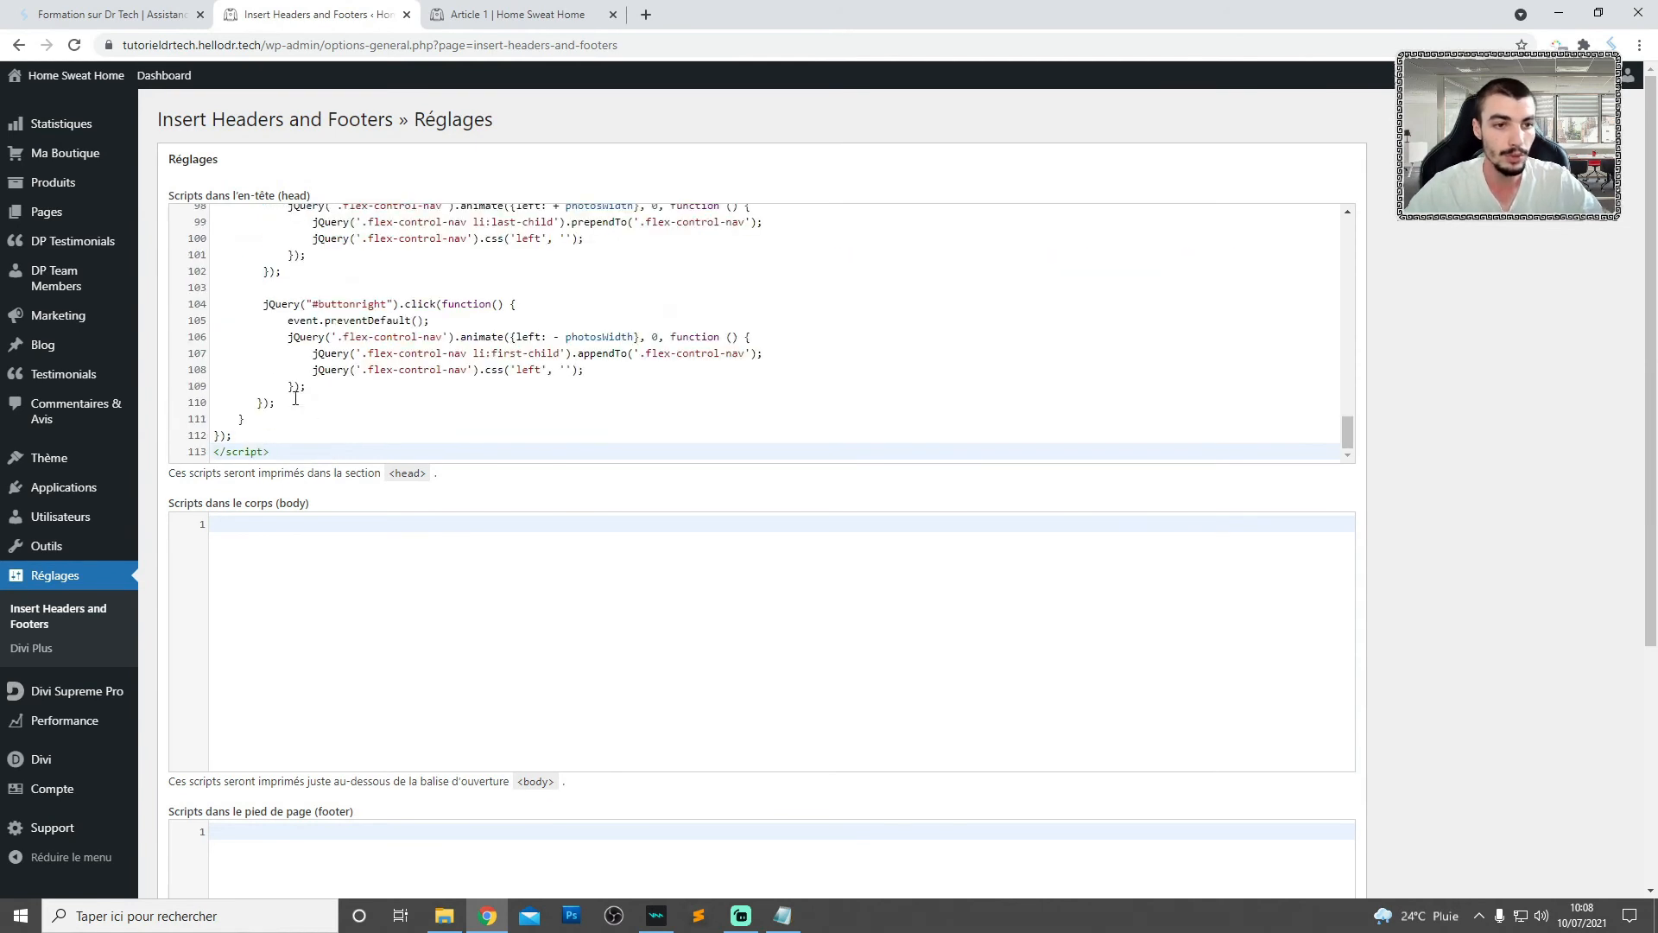
pyautogui.scroll(8, 294, 398)
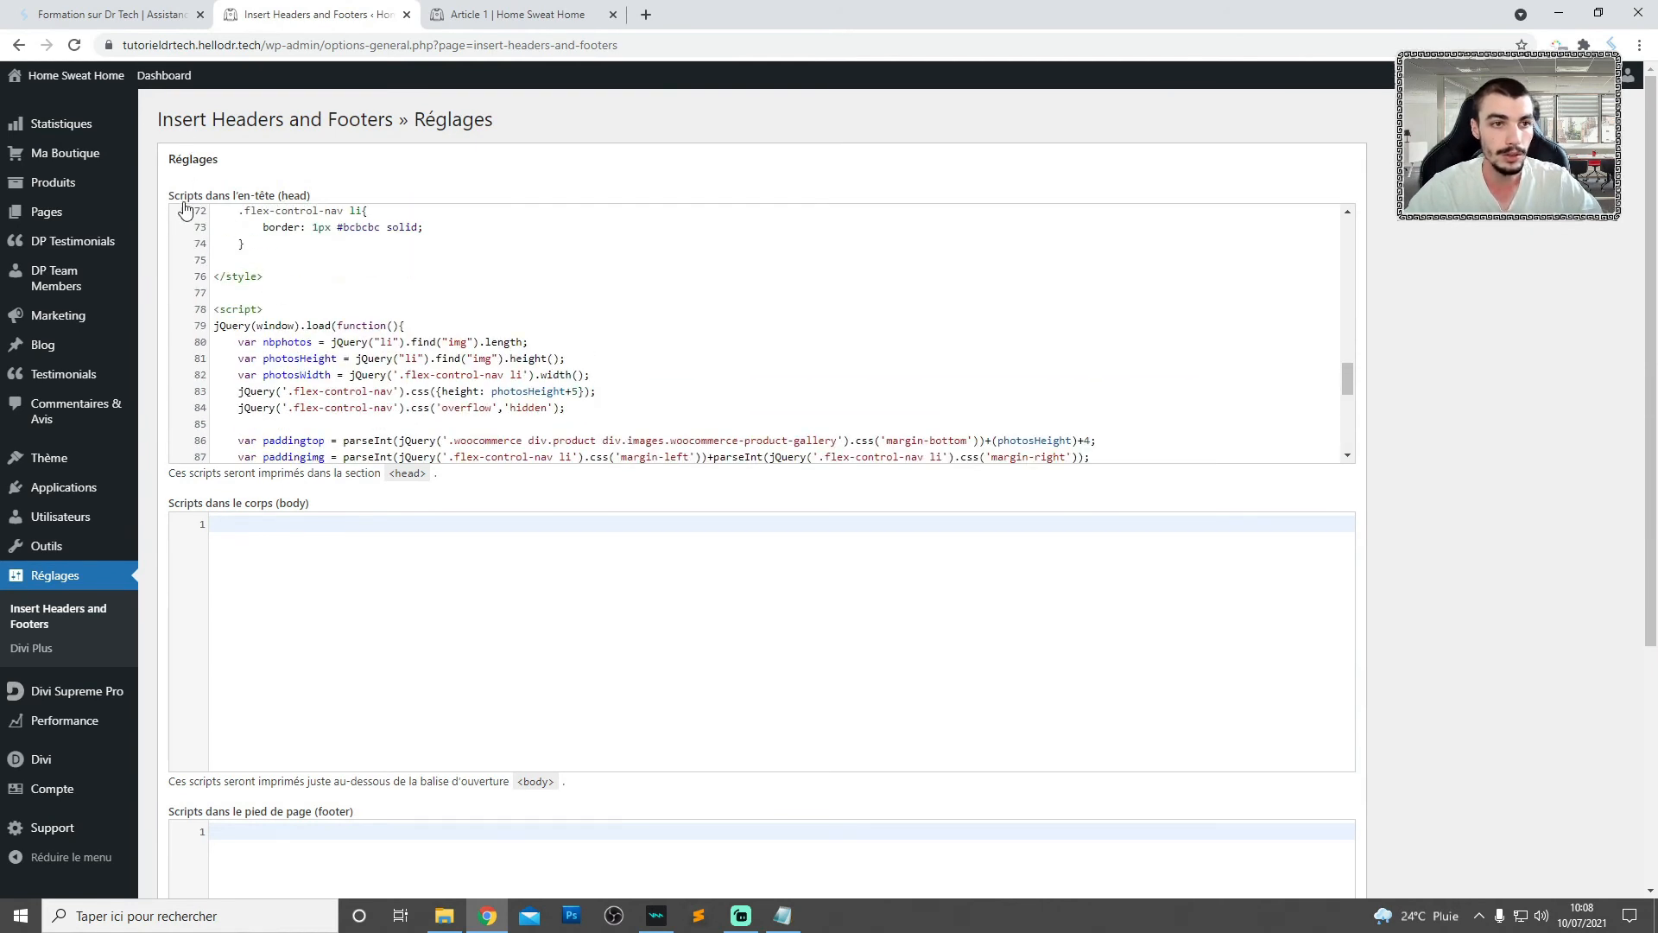
pyautogui.scroll(-4, 604, 691)
pyautogui.click(206, 774)
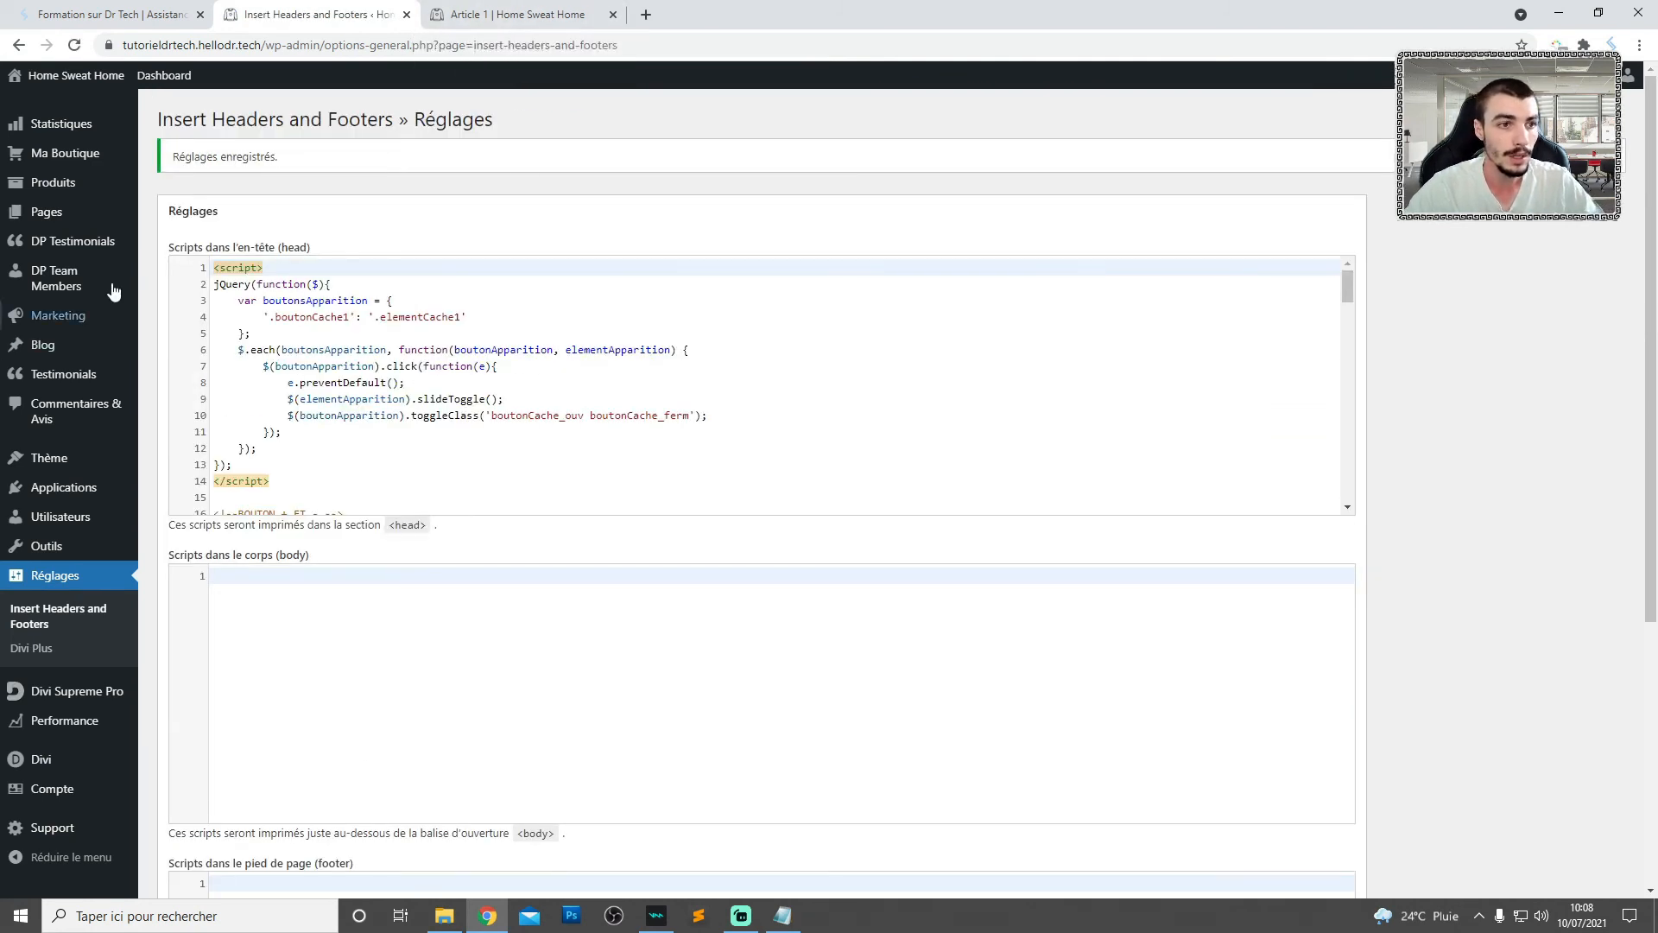
# - Open the full products list and view the Article 1 product page on the storefront
pyautogui.moveTo(56, 182)
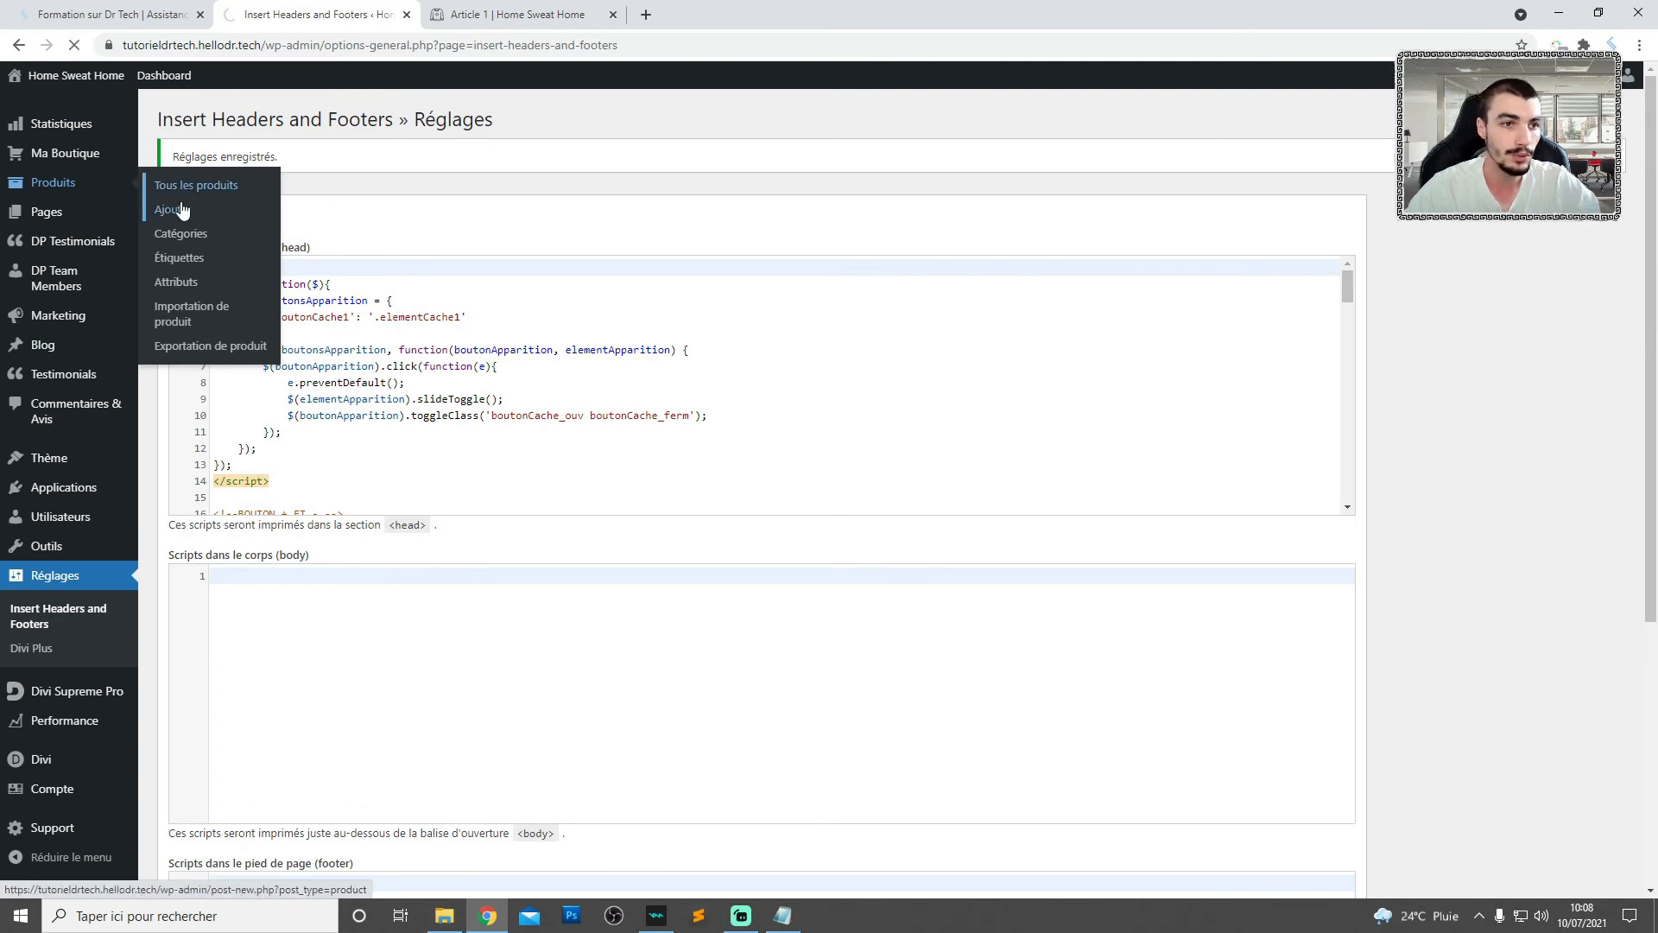
pyautogui.click(207, 186)
pyautogui.moveTo(319, 404)
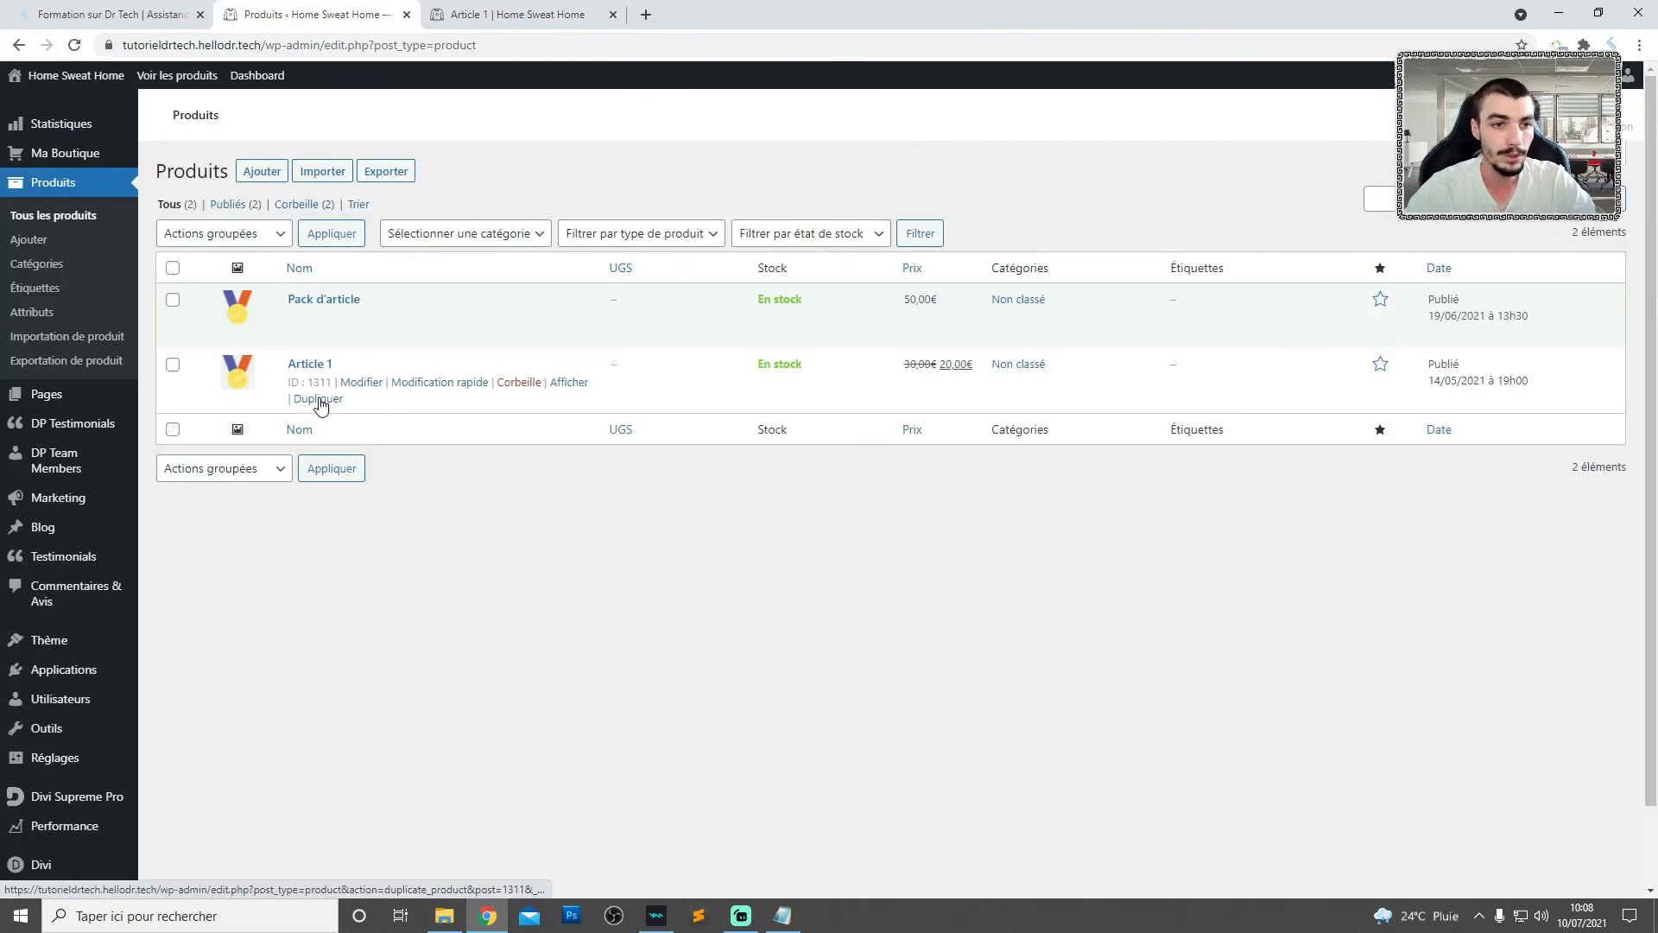
pyautogui.click(574, 385)
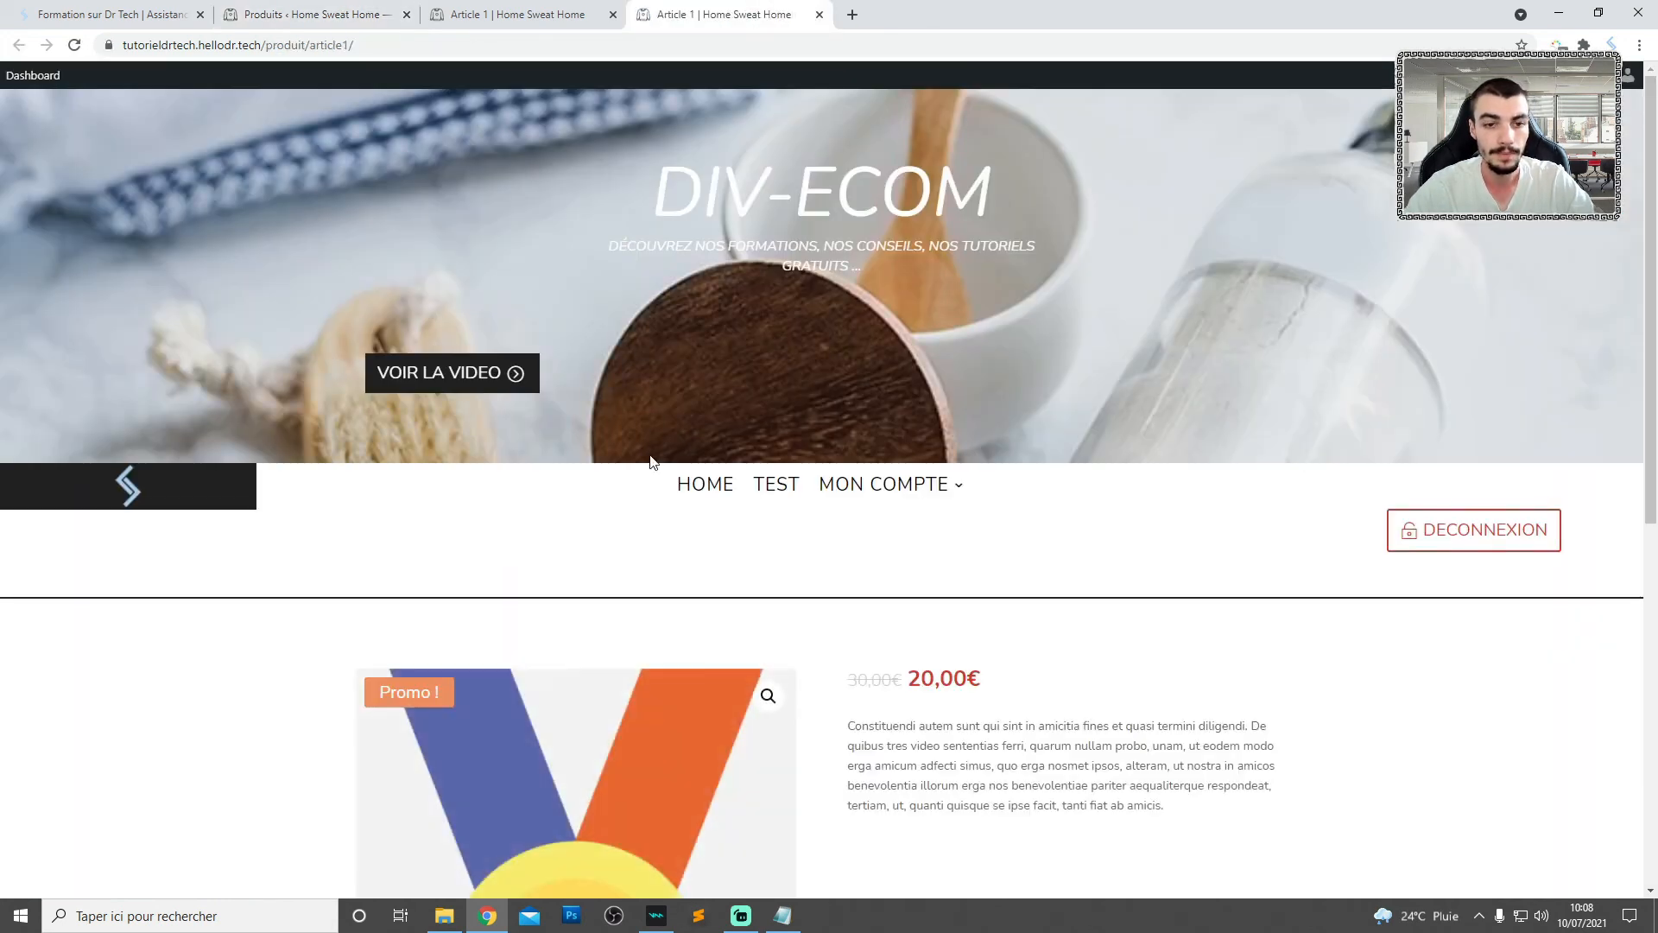
# - Examine the Article 1 gallery and test the right arrow by advancing the thumbnail strip several times
pyautogui.scroll(-4, 652, 466)
pyautogui.scroll(1, 603, 481)
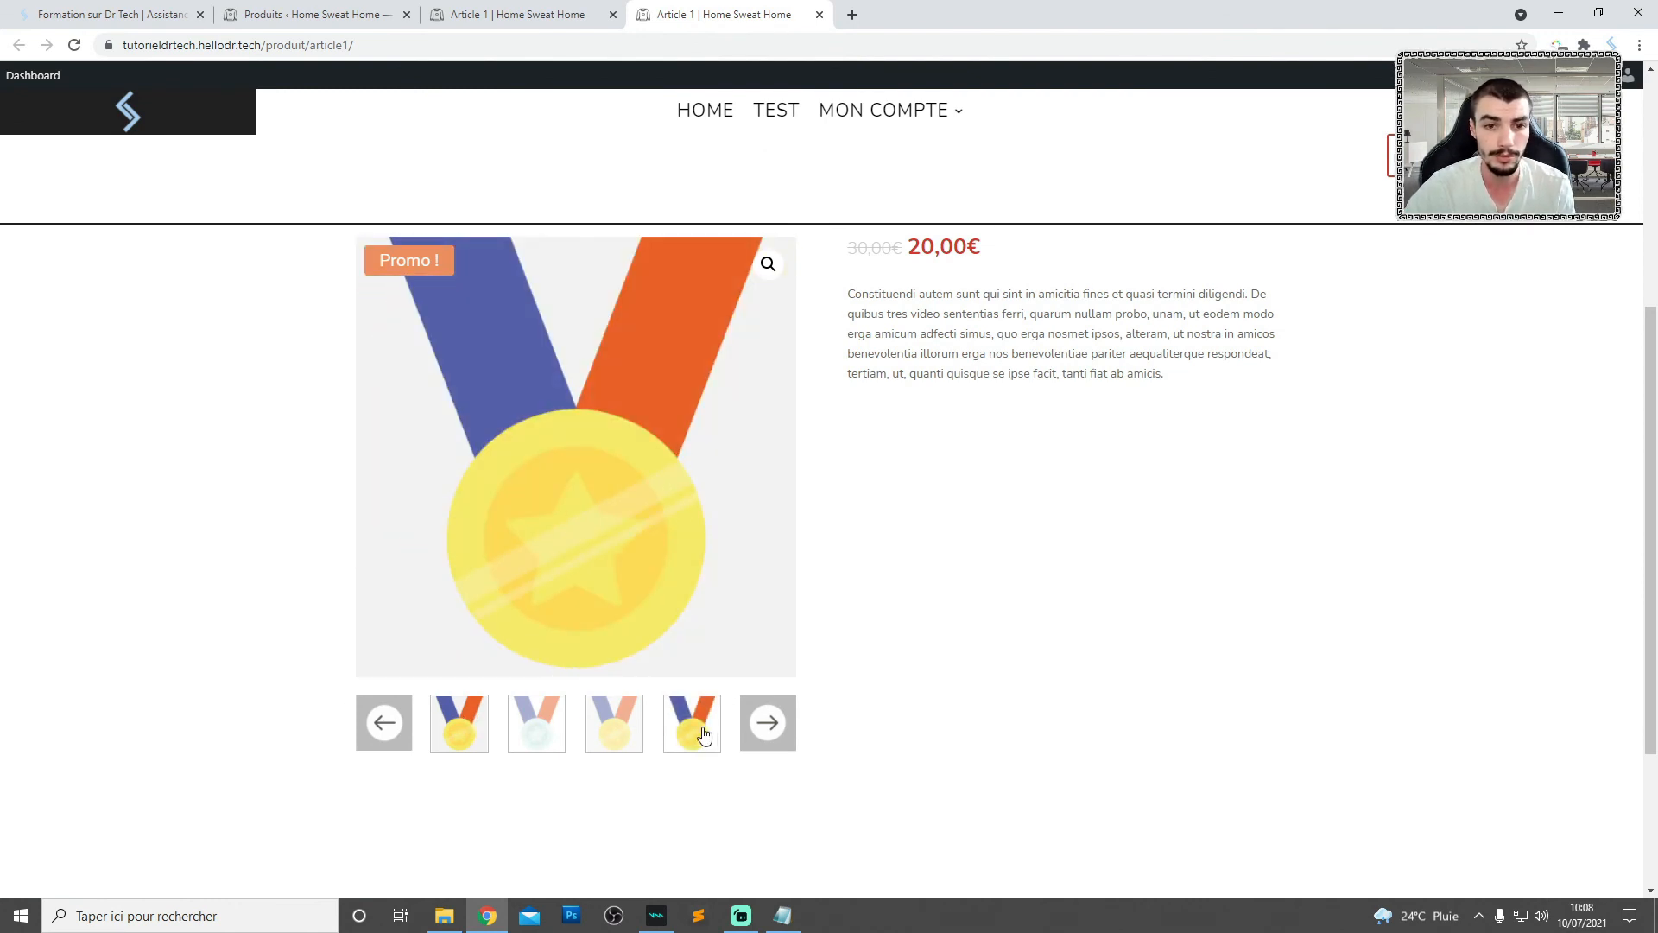
pyautogui.scroll(-2, 695, 730)
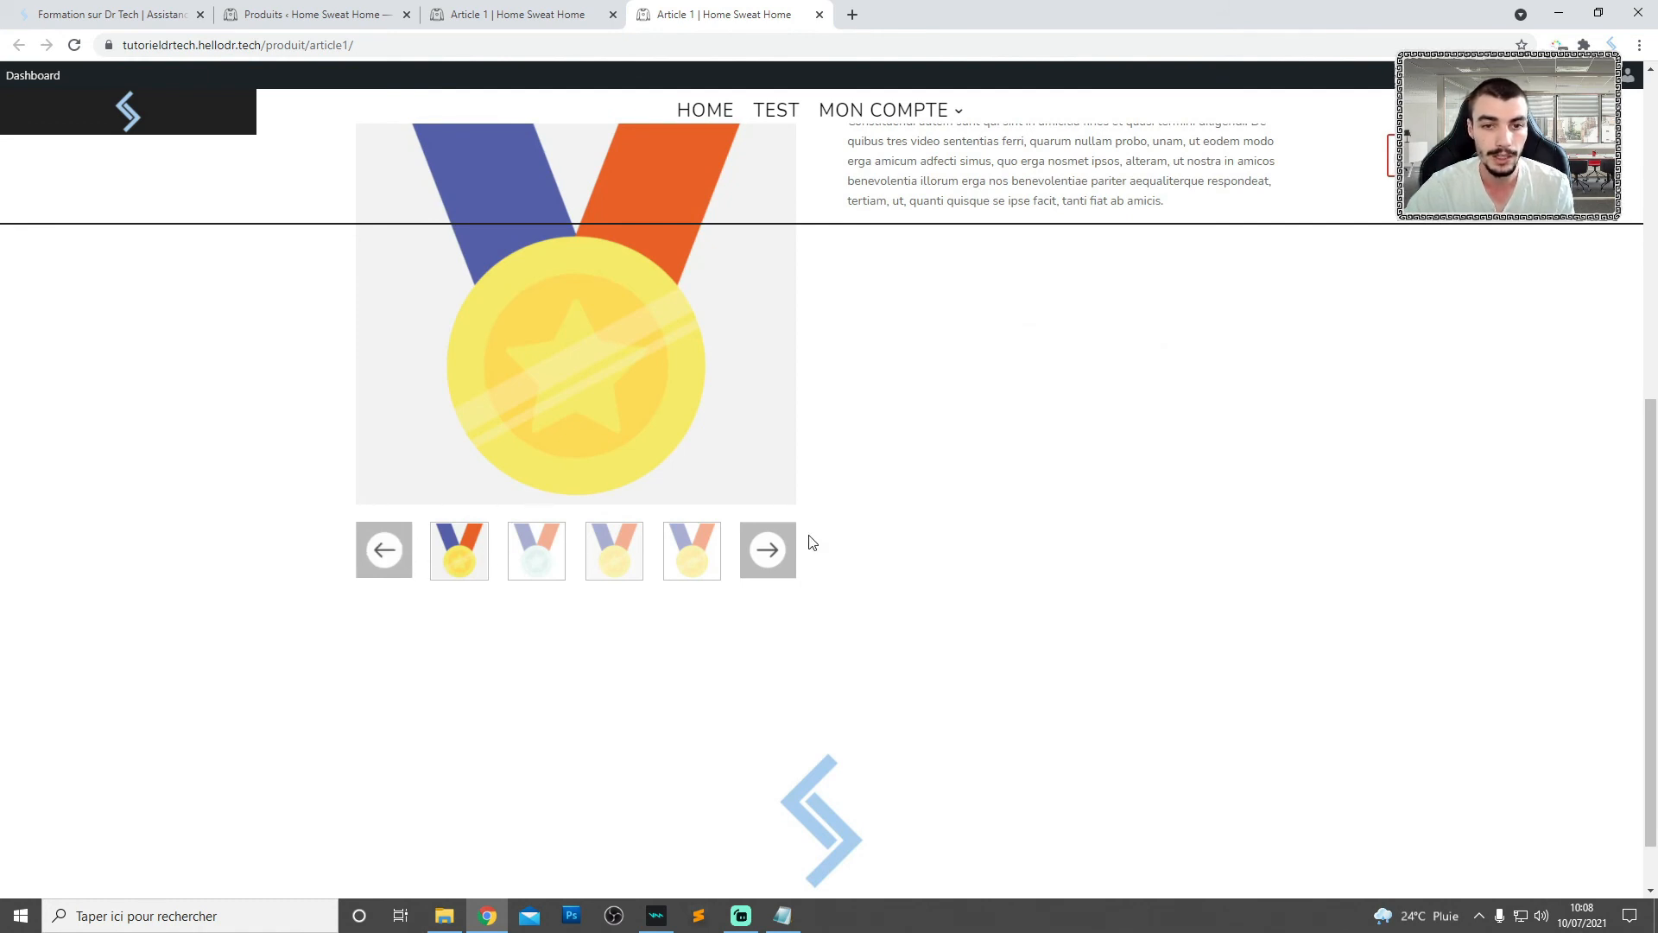
pyautogui.scroll(-1, 796, 653)
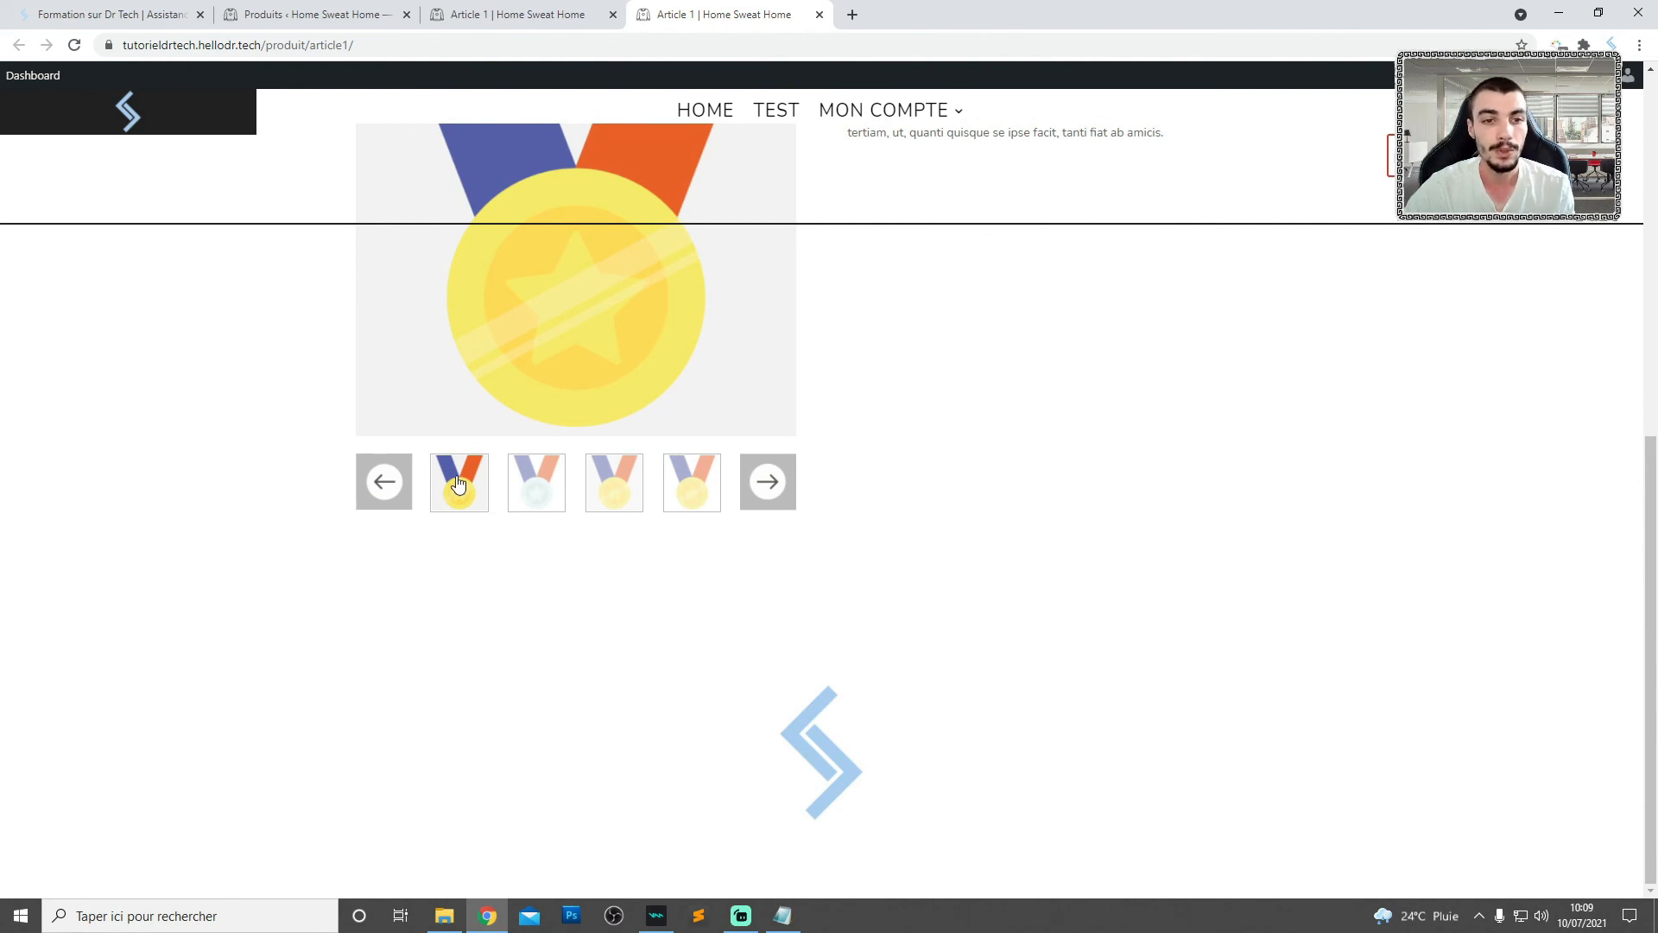
pyautogui.click(774, 486)
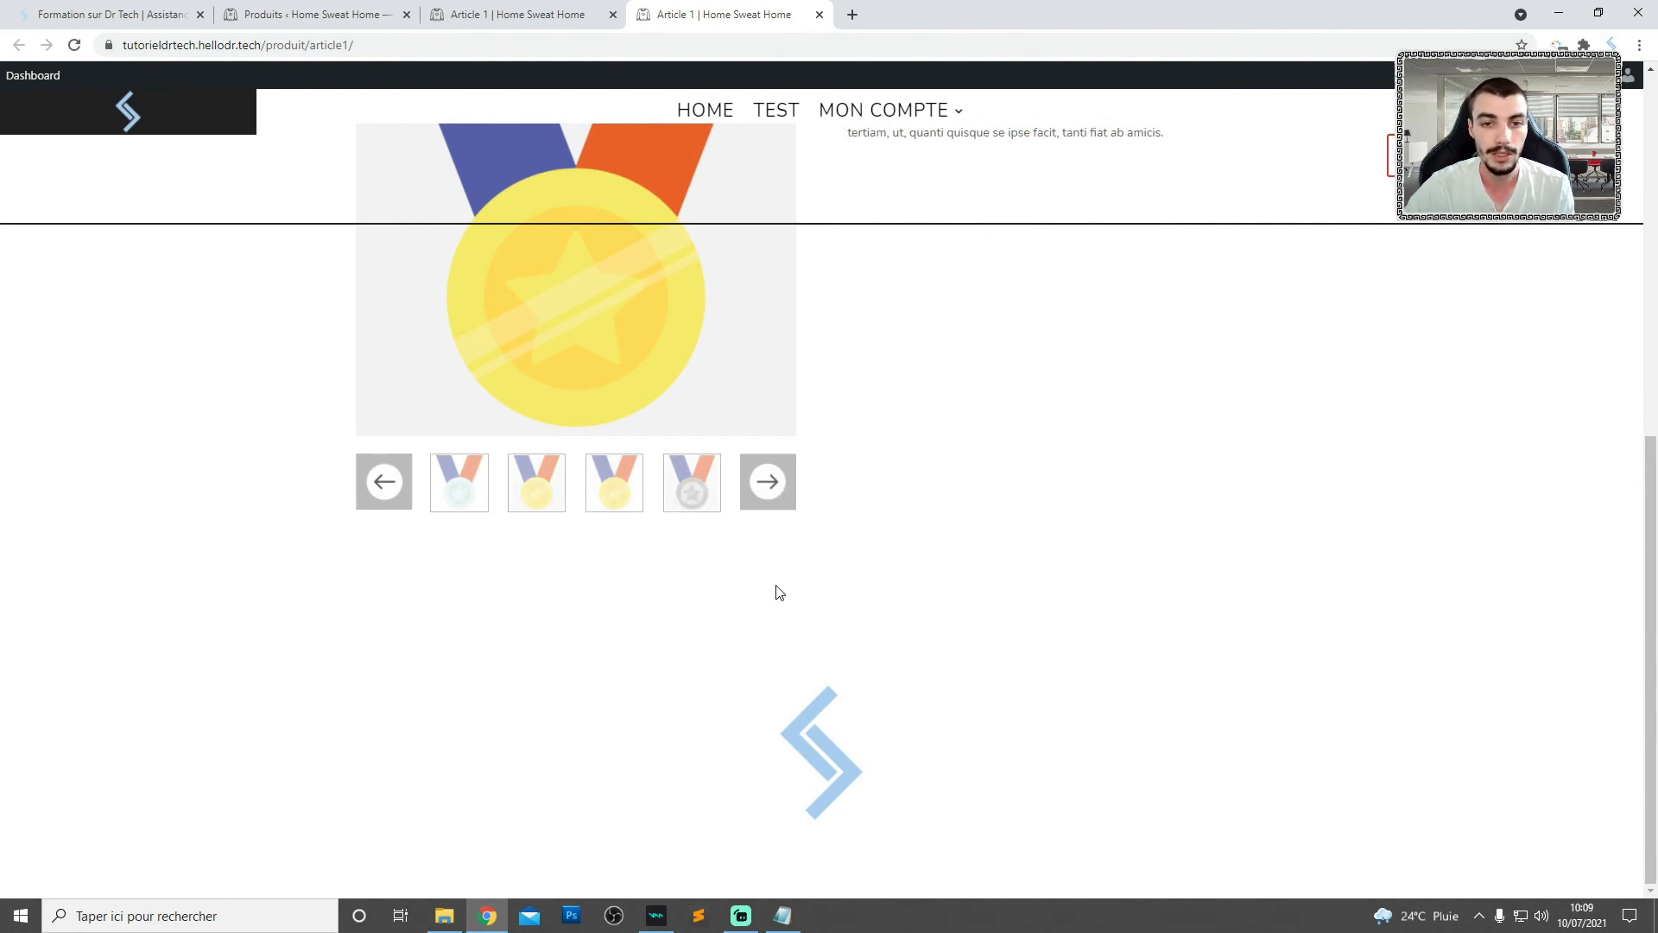
pyautogui.click(766, 485)
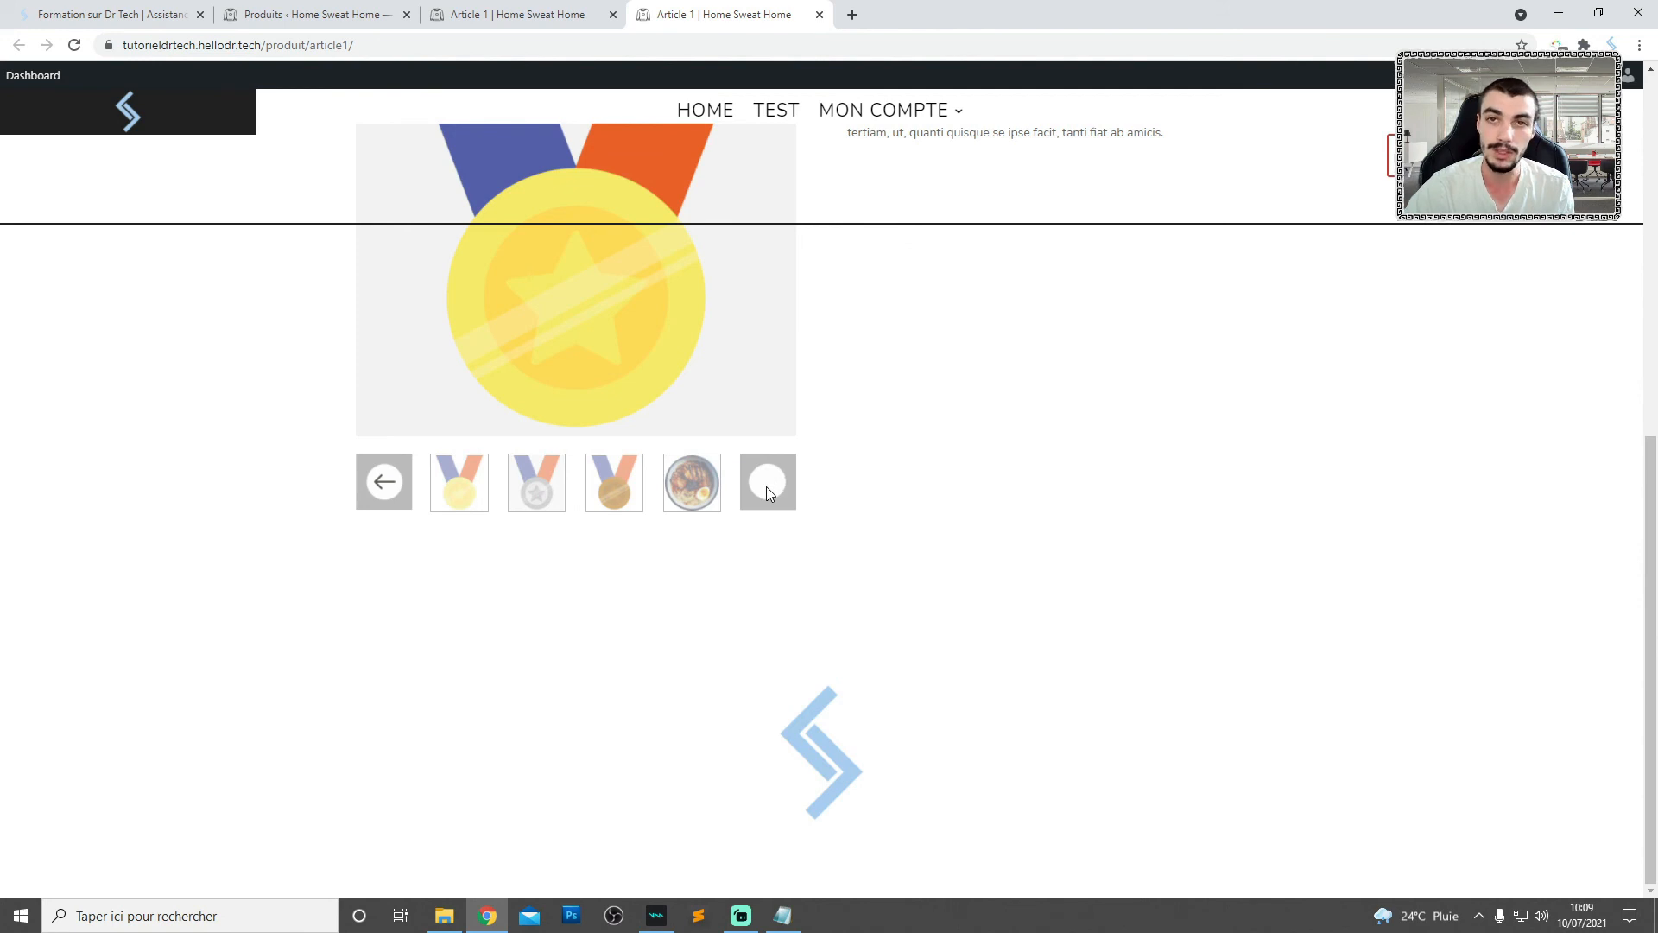
pyautogui.click(768, 485)
# - Check that thumbnails switch the main product image by selecting the bronze medal, ramen bowl and gold medal thumbnails
pyautogui.click(548, 494)
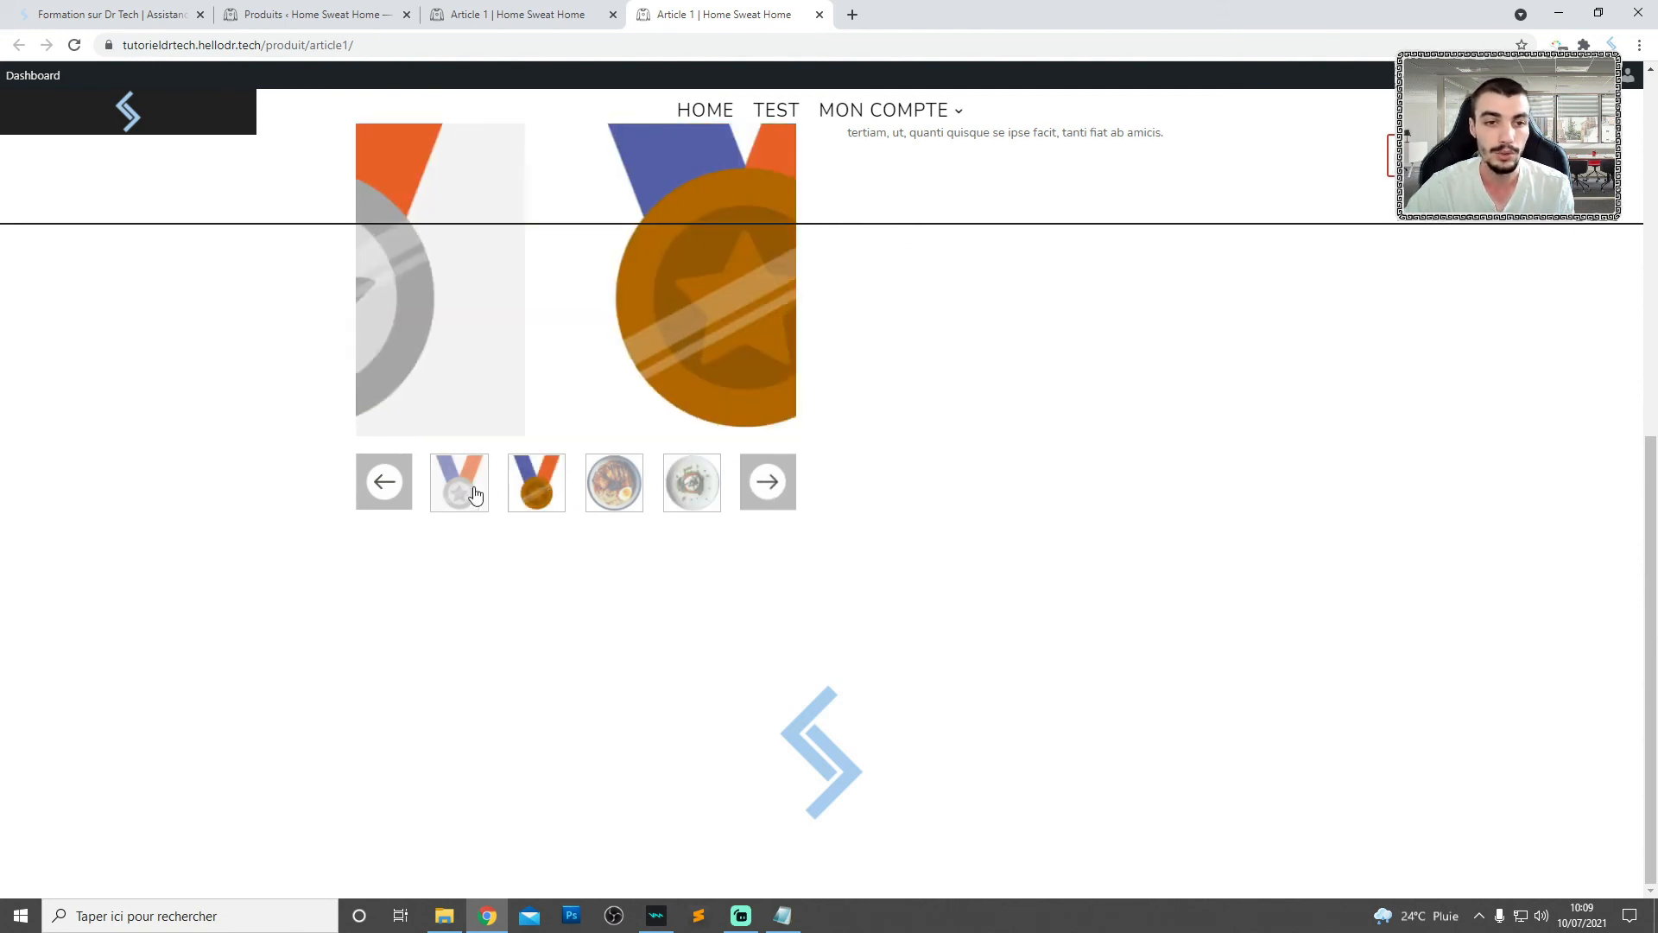
pyautogui.click(604, 494)
pyautogui.click(764, 570)
pyautogui.scroll(3, 730, 587)
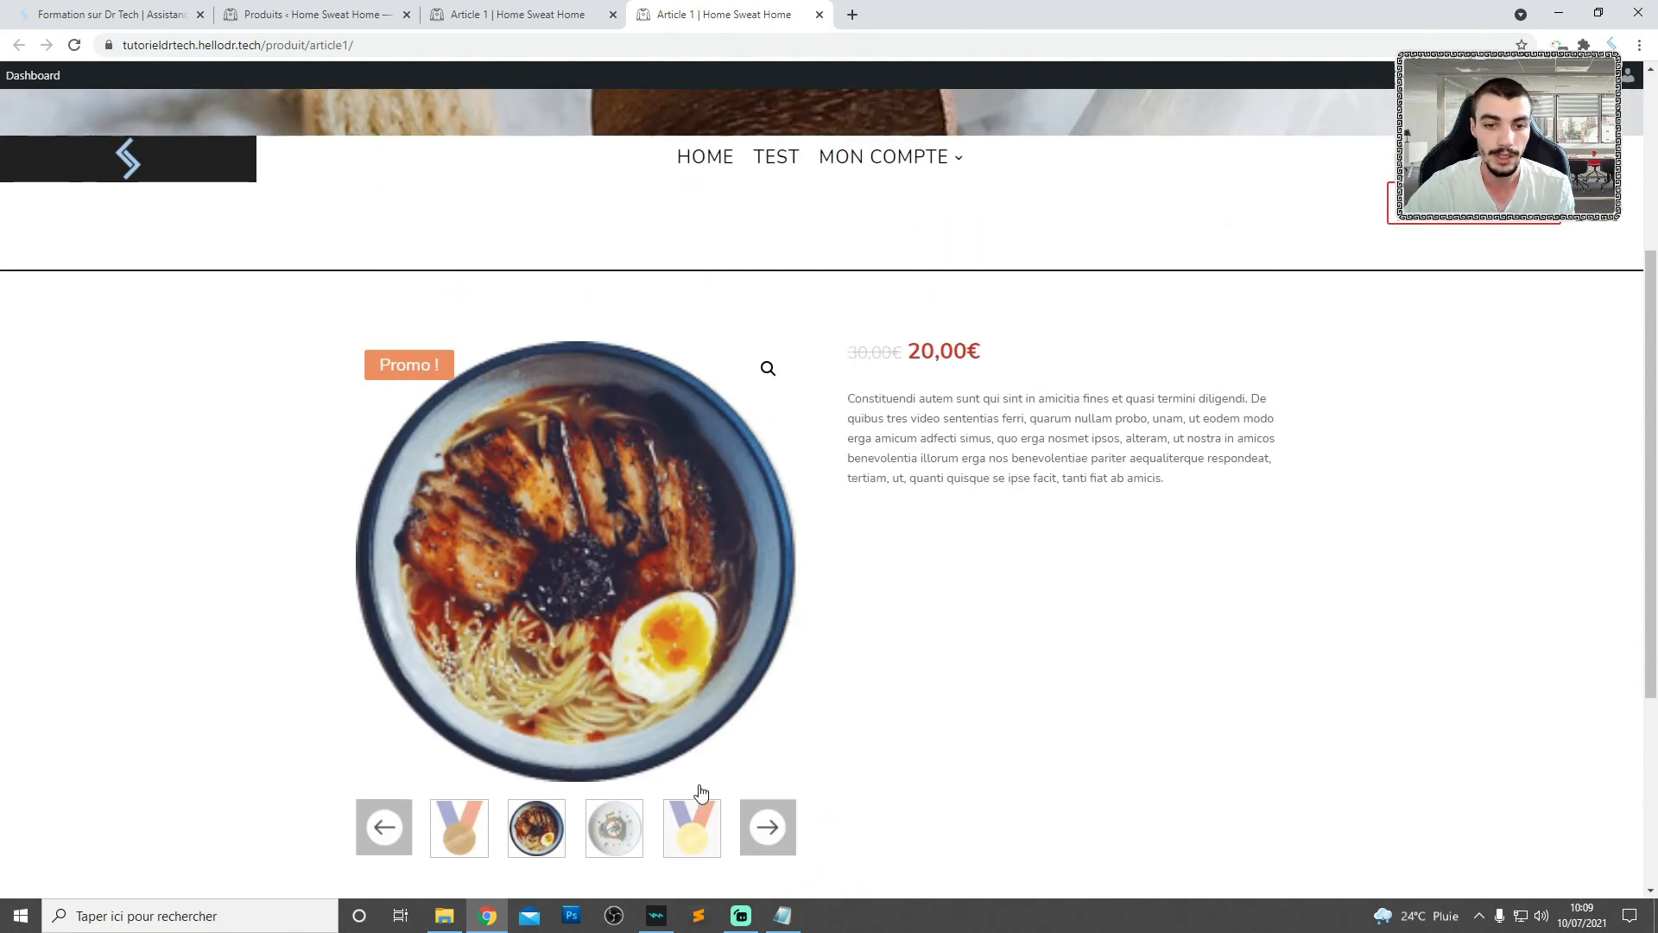
pyautogui.click(695, 823)
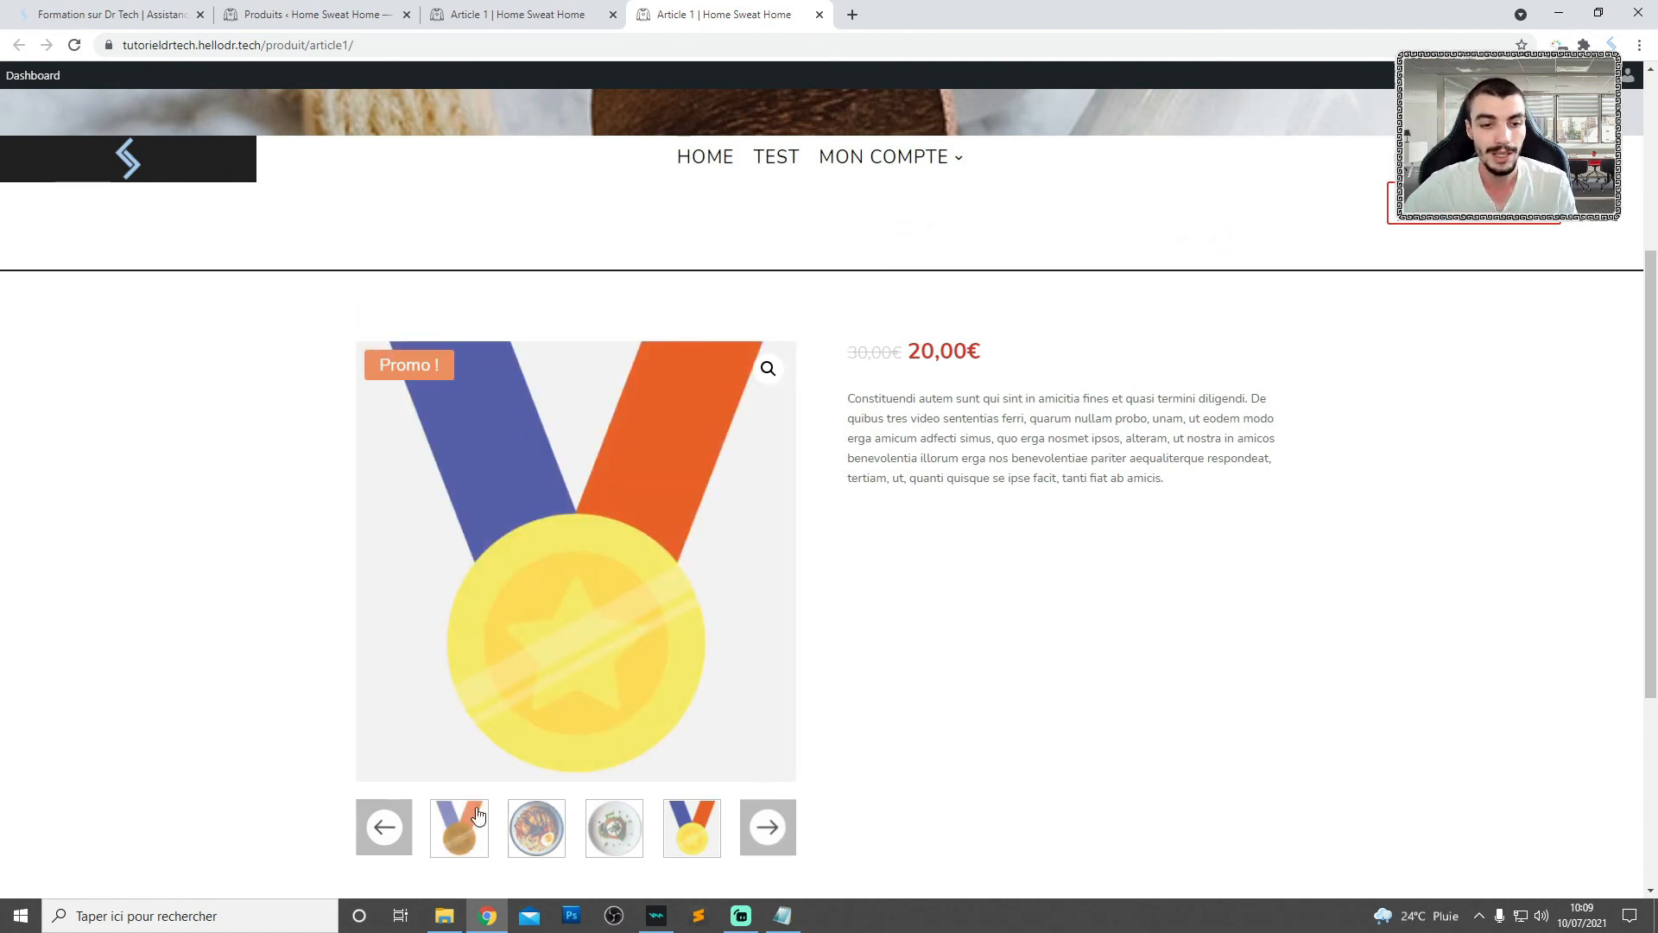
# - Test the left arrow and then the right arrow on the gallery thumbnail strip with the gold medal image selected
pyautogui.click(384, 829)
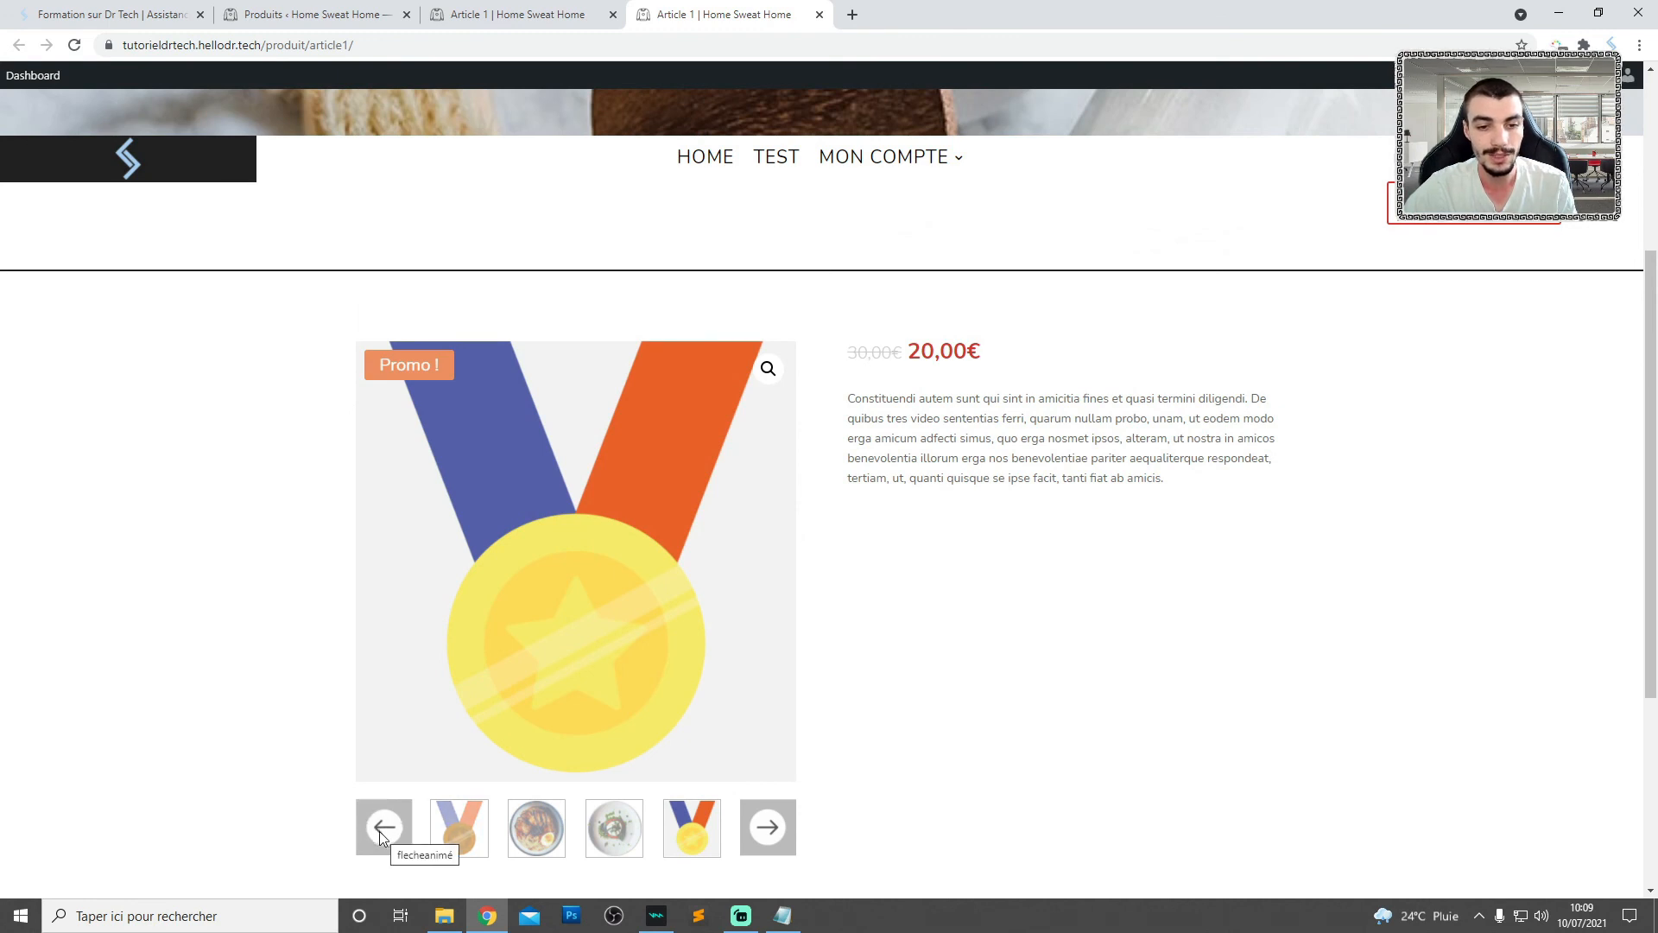
pyautogui.scroll(-1, 368, 827)
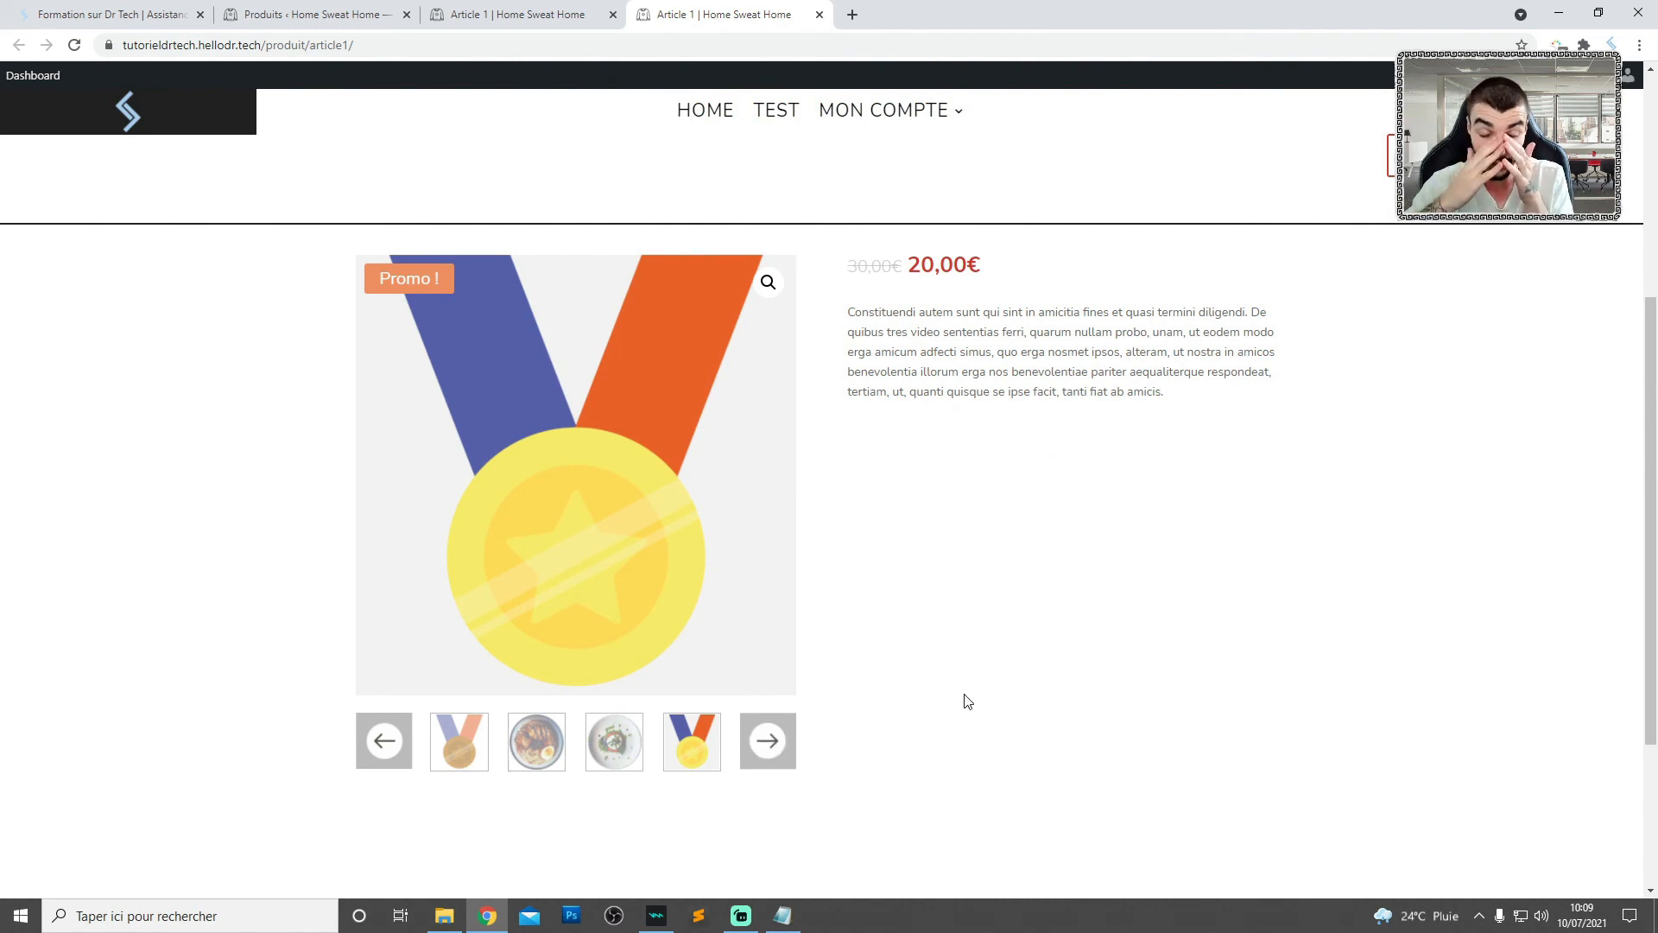
pyautogui.click(789, 741)
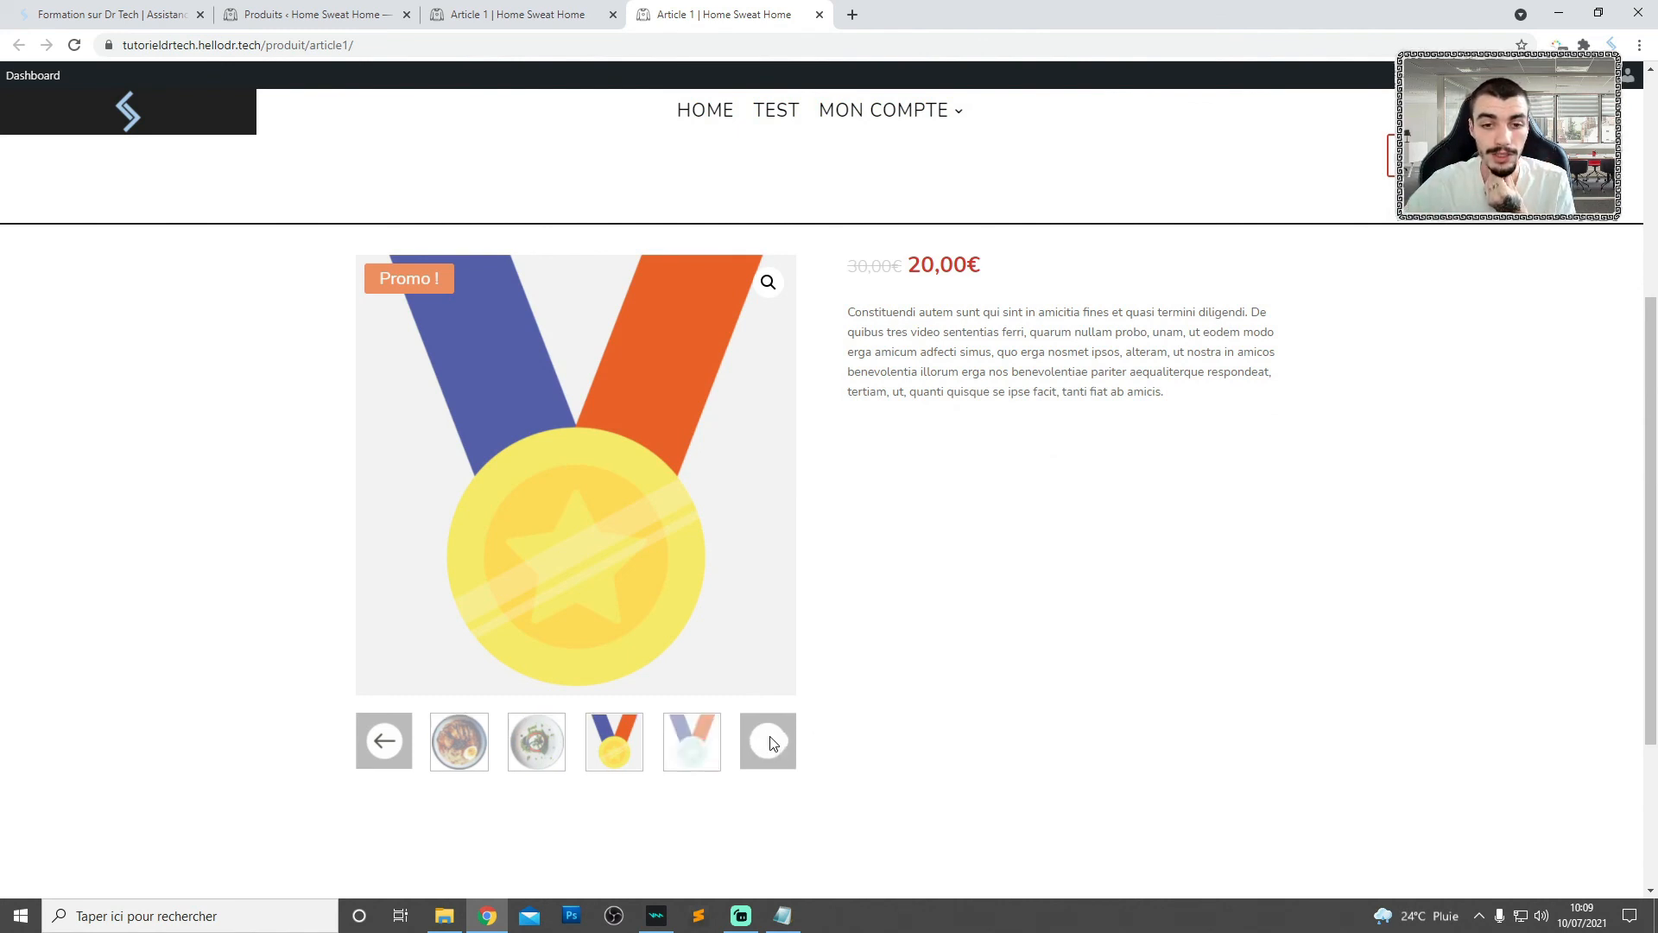